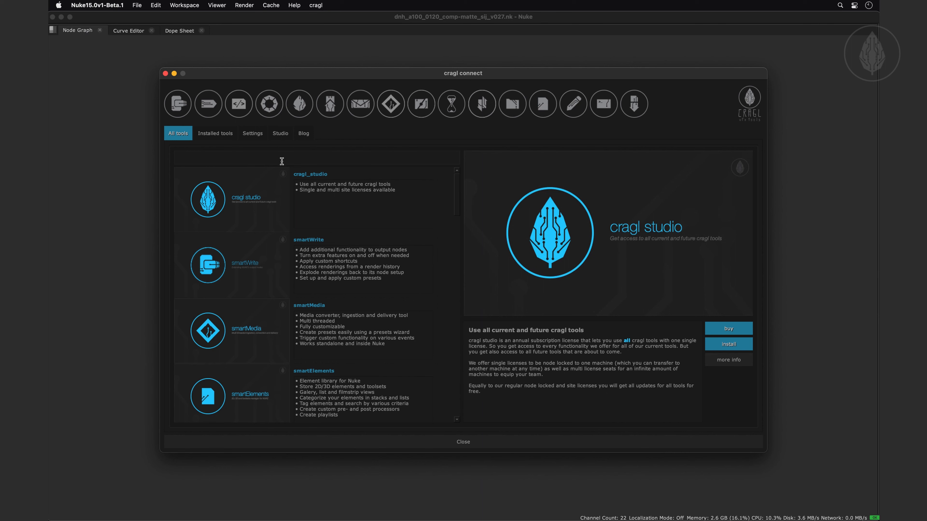
Install smartWrite, authenticating with the install code and accepting the license agreement
left_click(255, 260)
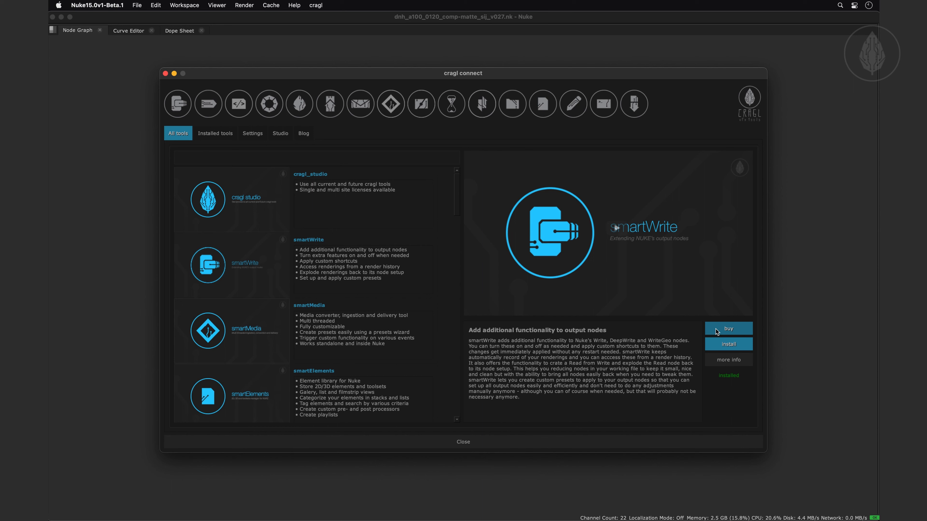
left_click(717, 343)
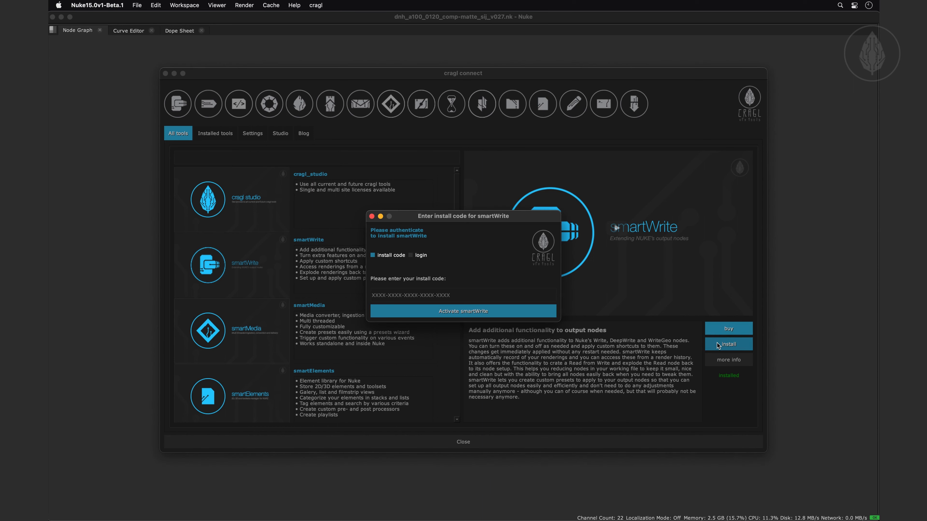
left_click(451, 295)
left_click(417, 256)
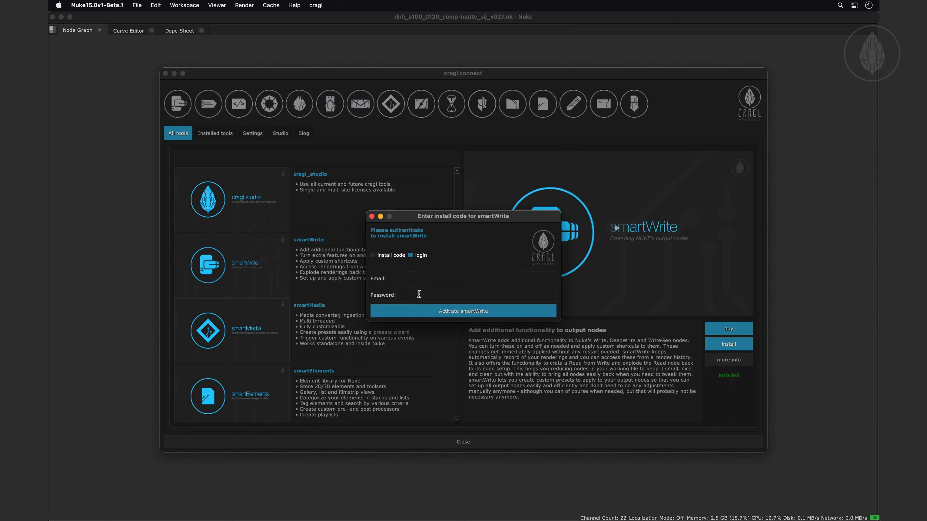
left_click(380, 256)
left_click(421, 294)
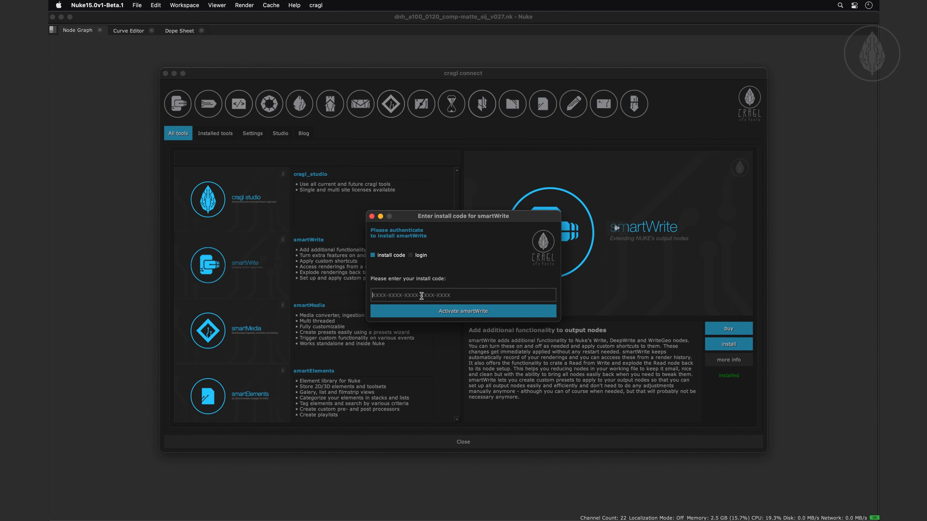
key("super+v")
left_click(435, 315)
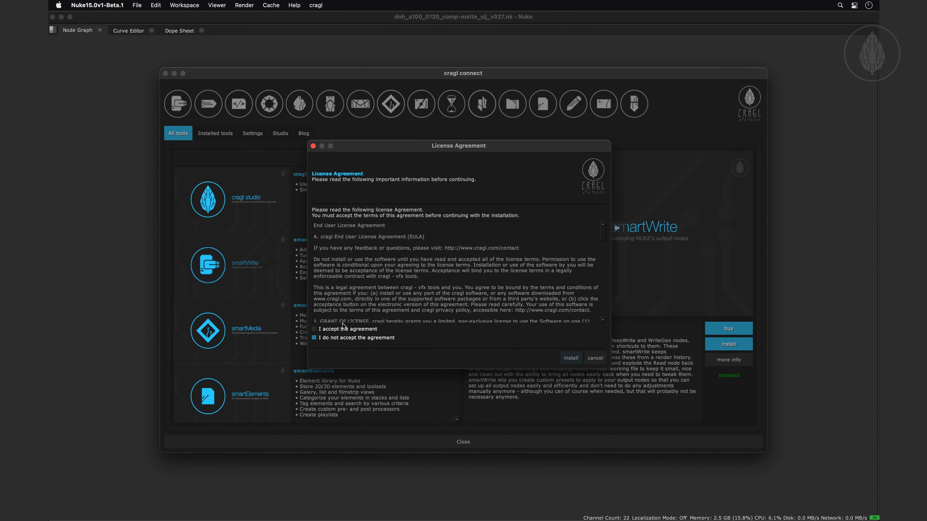
left_click(343, 330)
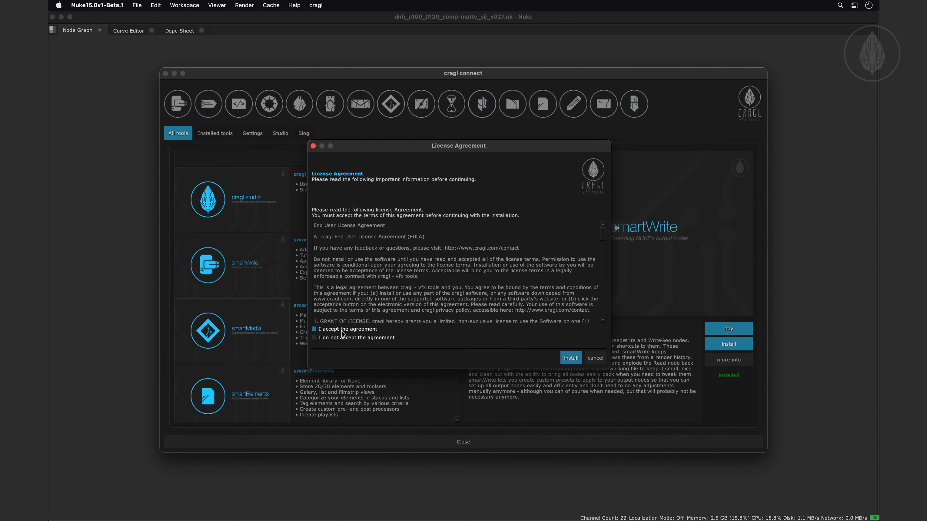
left_click(570, 358)
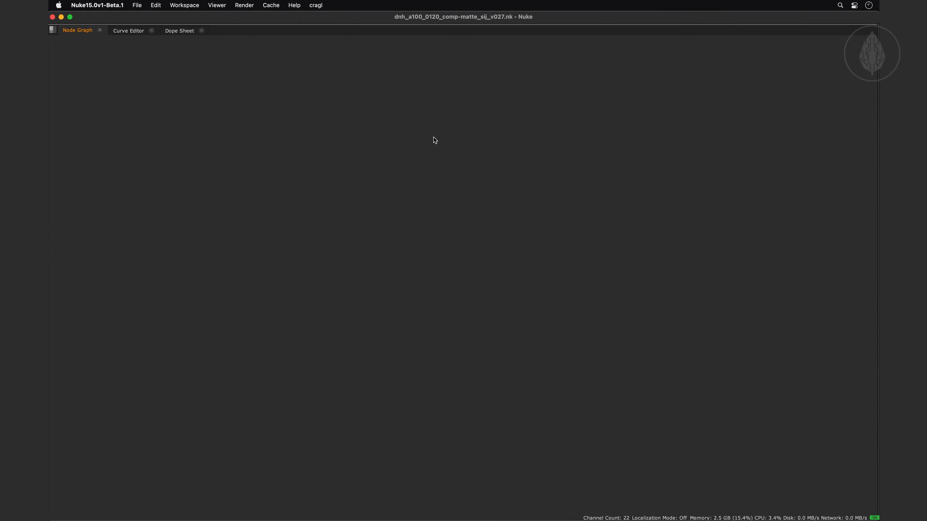
Open the smartWrite settings window from Nuke
left_click(316, 6)
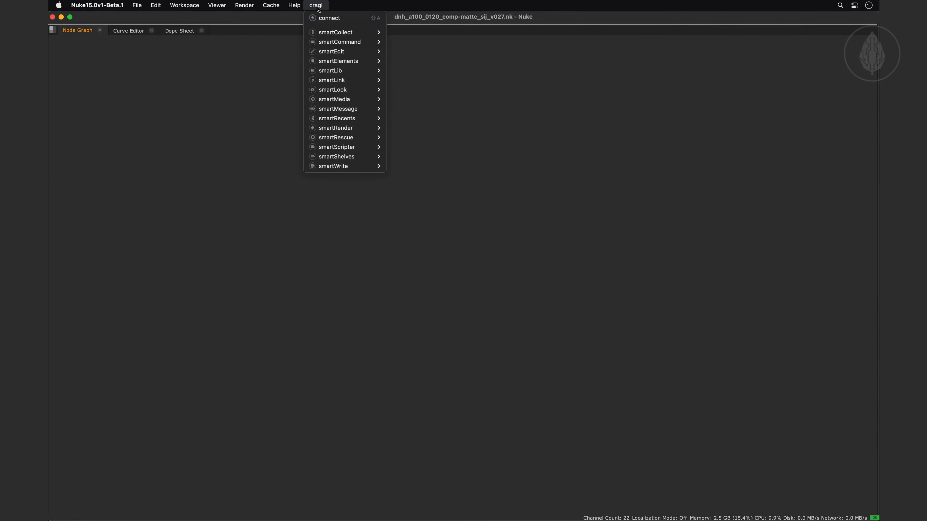
mouse_move(358, 167)
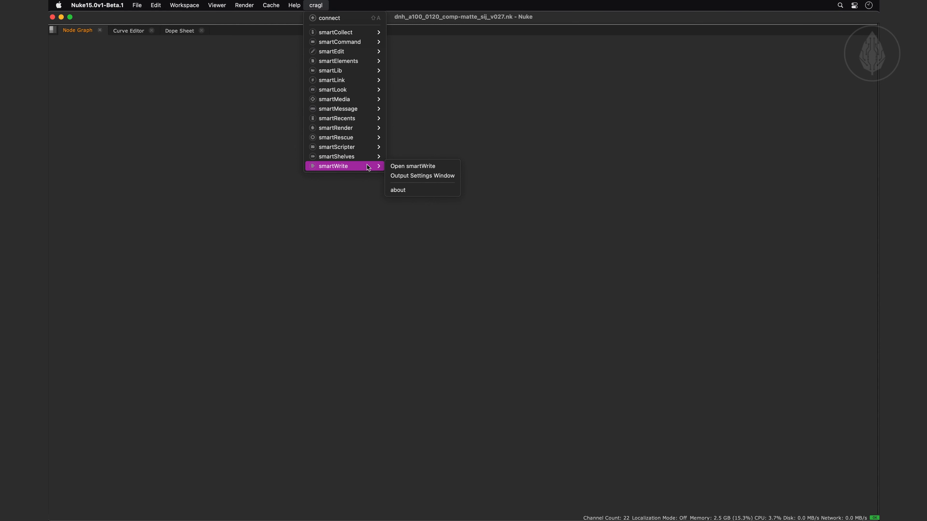
left_click(413, 166)
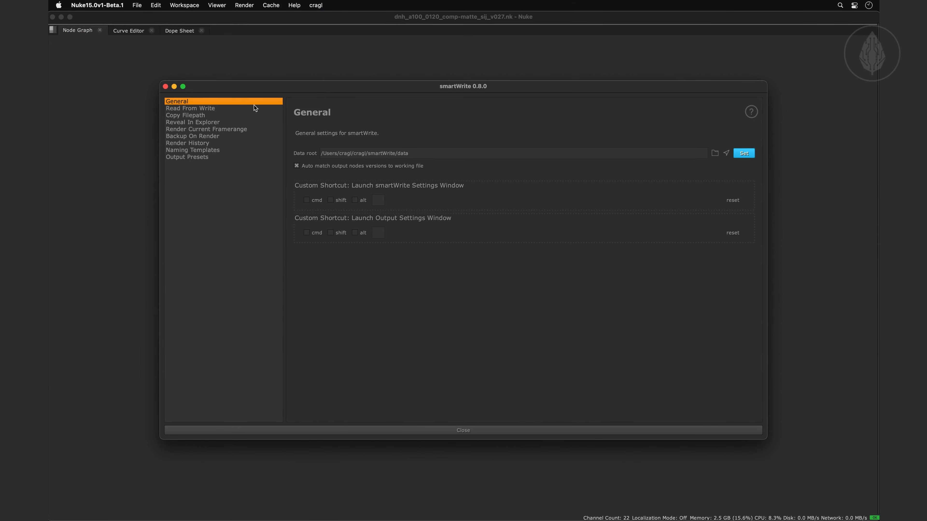
Enable the Read From Write feature and check its entry among the smartWrite commands
left_click(201, 108)
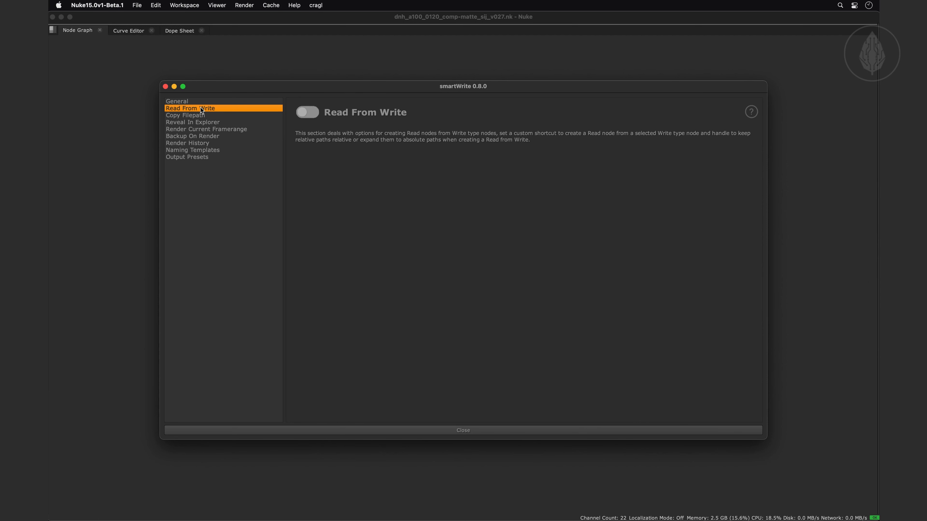
left_click(307, 111)
left_click(306, 111)
left_click(307, 112)
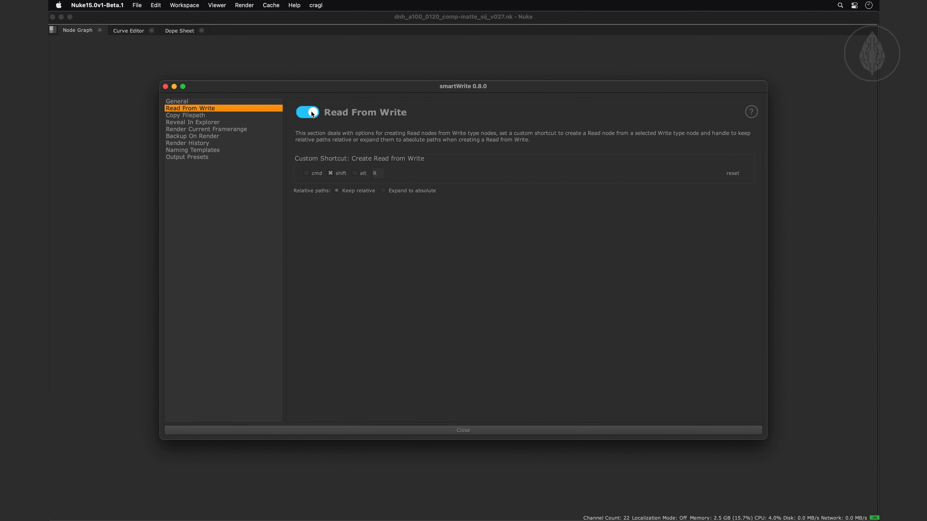
left_click(316, 5)
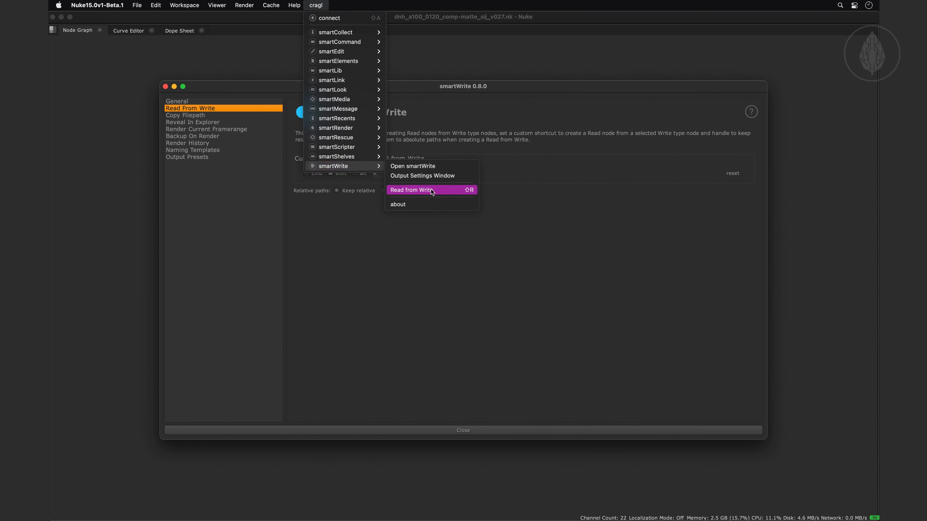
left_click(432, 189)
Disable the Read From Write feature and recheck the list of smartWrite commands
left_click(308, 112)
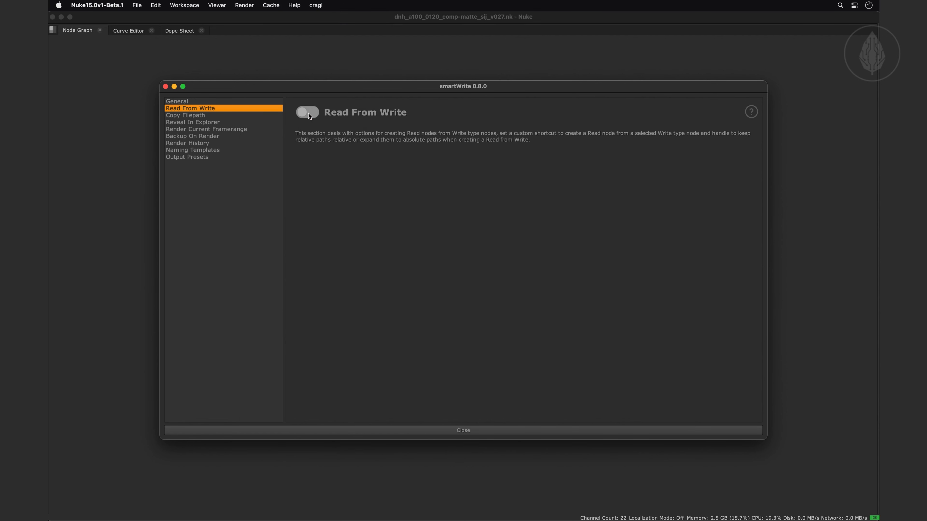
left_click(316, 5)
mouse_move(346, 167)
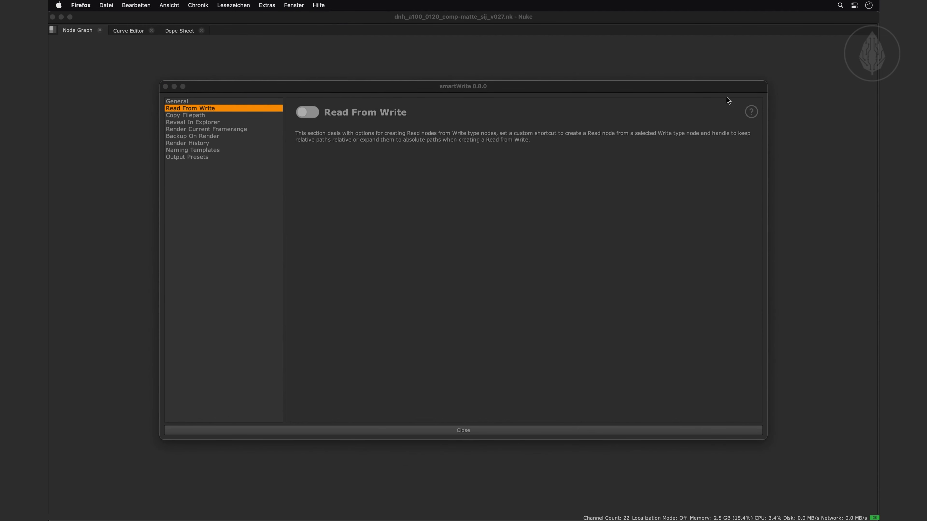
View the online help for Read from Write, Copy filepath and Reveal in explorer, then close it and return to the smartWrite settings
left_click(751, 113)
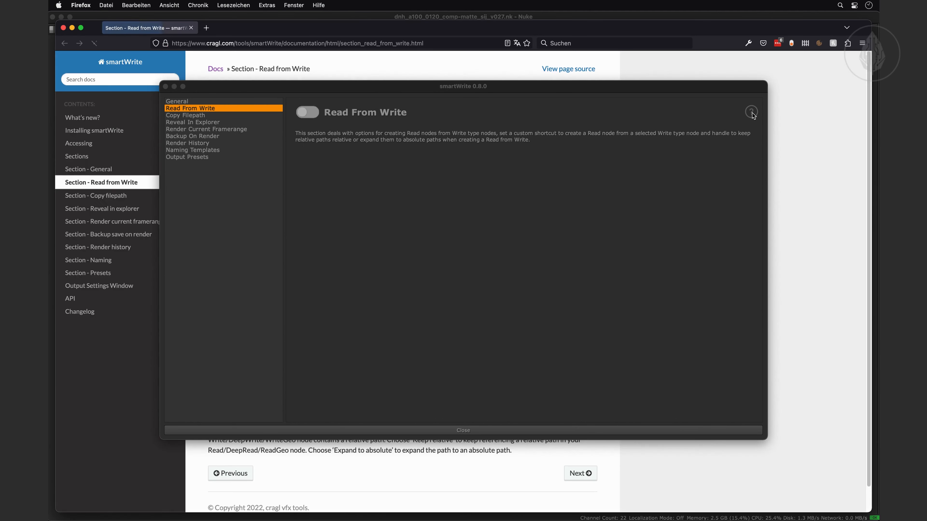
left_click_drag(734, 86, 782, 411)
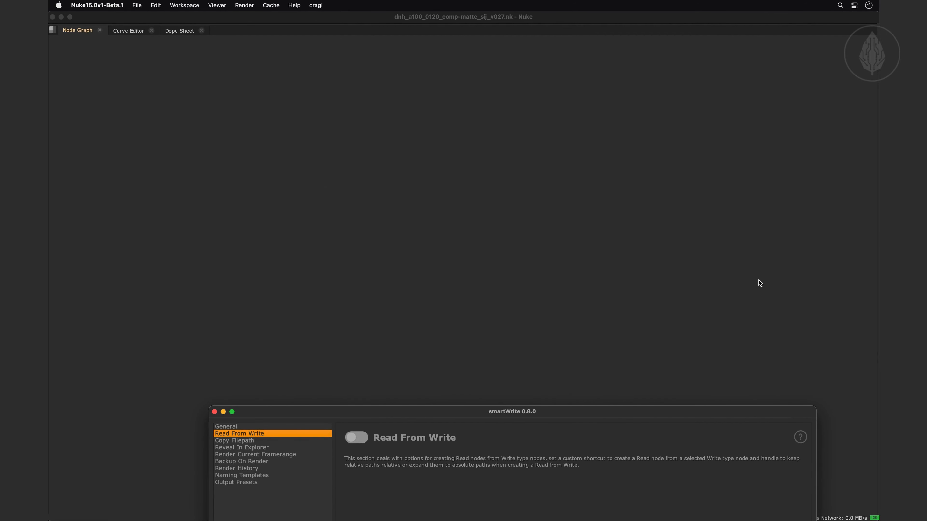
key("super+Tab")
scroll(438, 157, "down", 2)
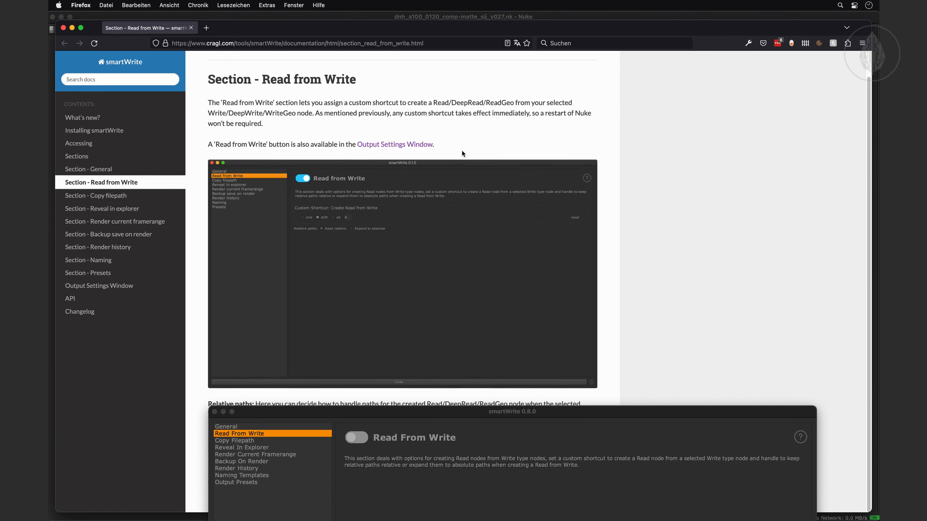
left_click(126, 197)
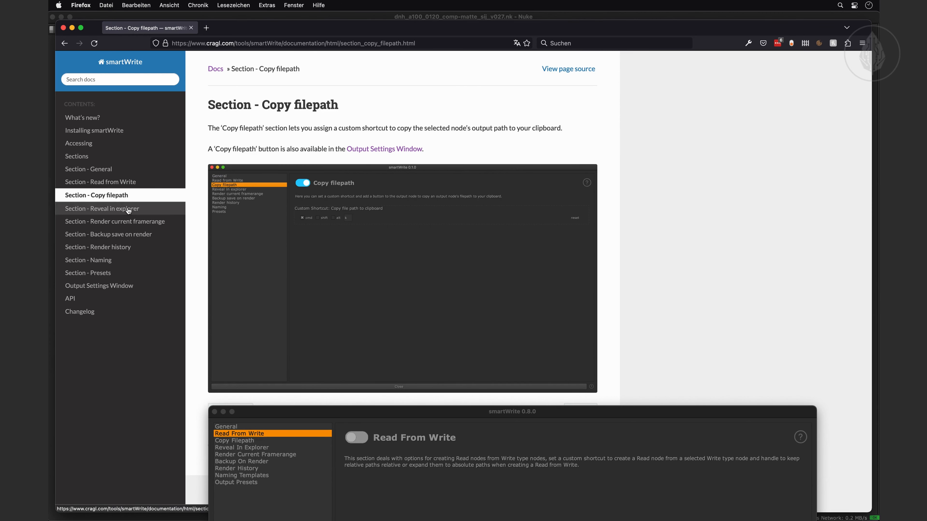
left_click(129, 209)
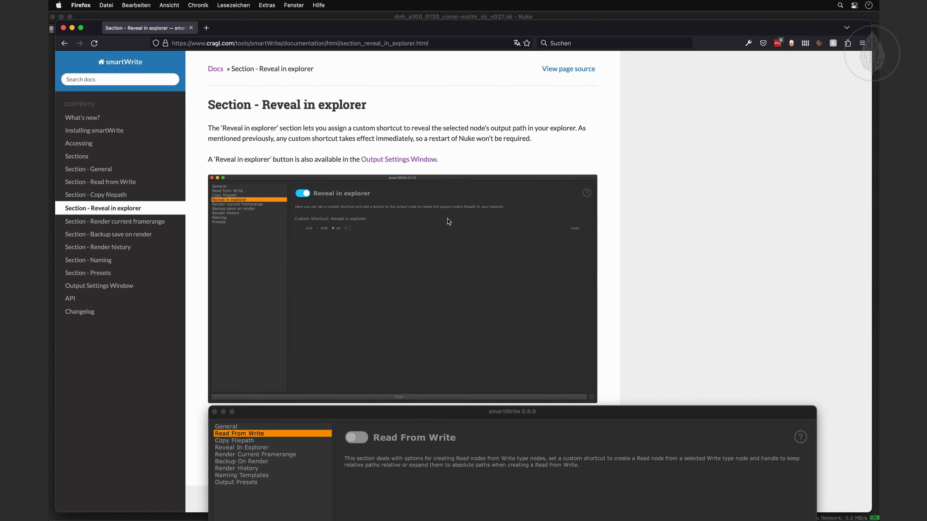
key("super+w")
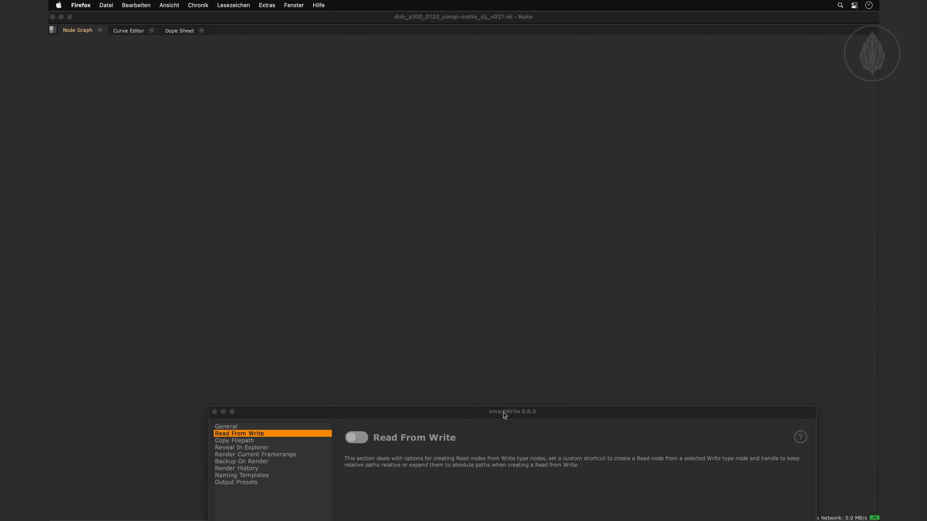
left_click_drag(504, 413, 448, 94)
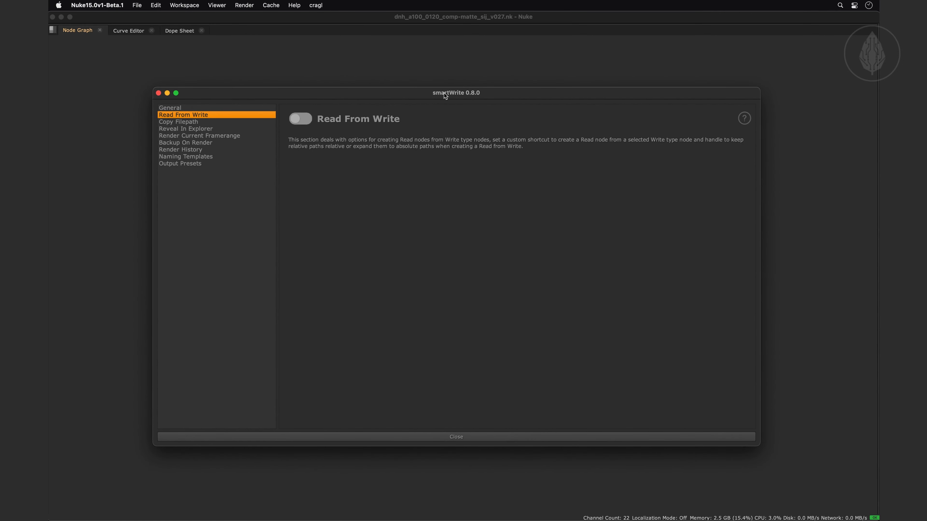
In the General settings, apply /Users/cragl/cragl/smartWrite/data as the data root and acknowledge the message
left_click(172, 108)
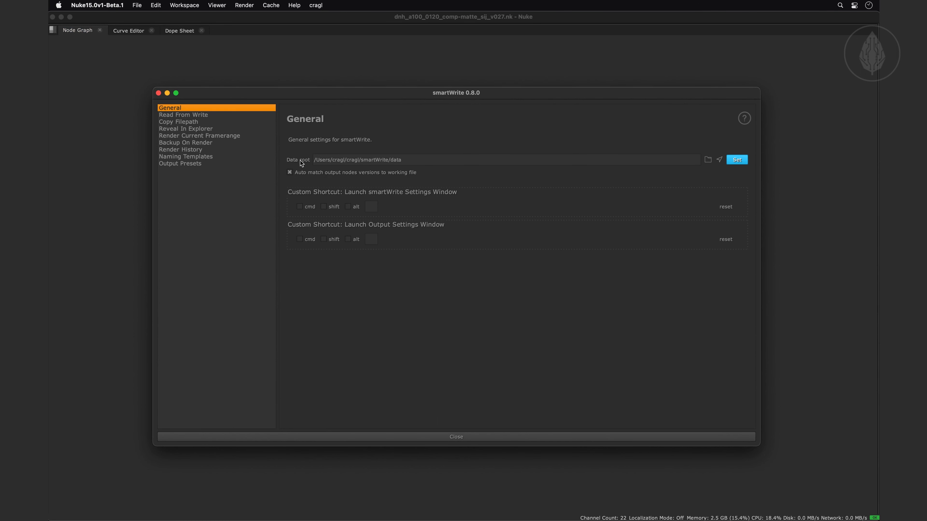
mouse_move(300, 160)
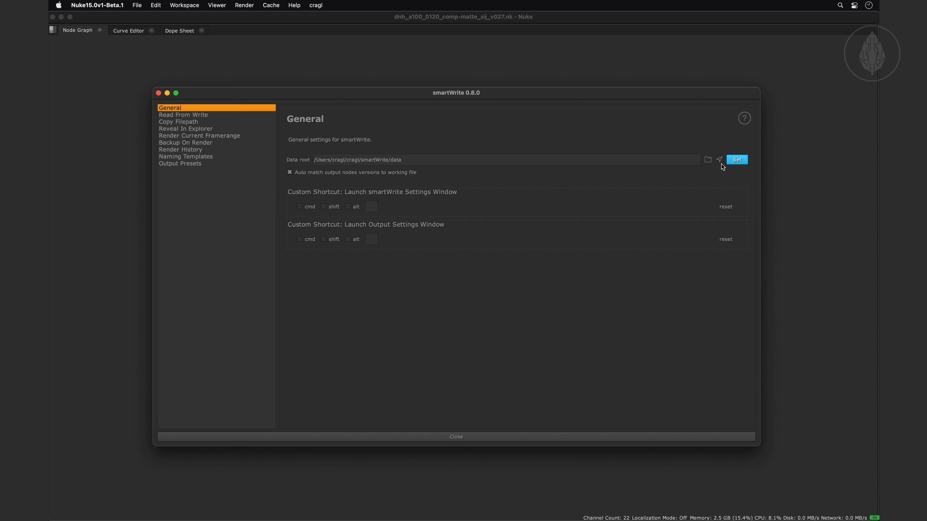
left_click(737, 163)
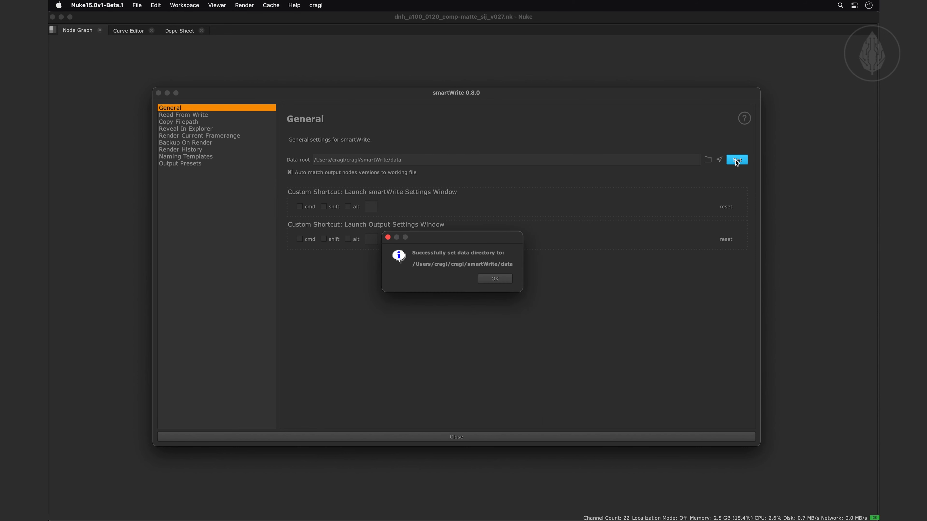
left_click(500, 279)
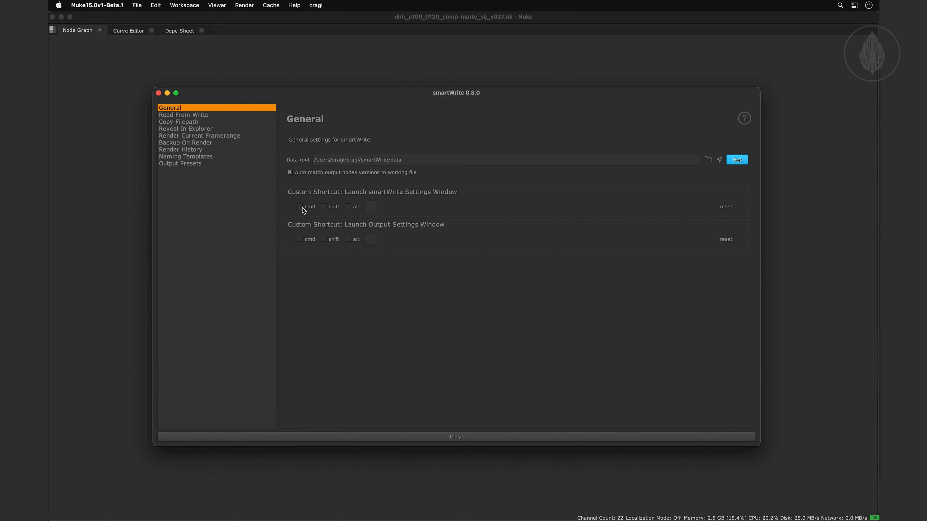
Assign Cmd+W as the custom shortcut for launching the smartWrite Settings Window and check it in the smartWrite commands
mouse_move(294, 194)
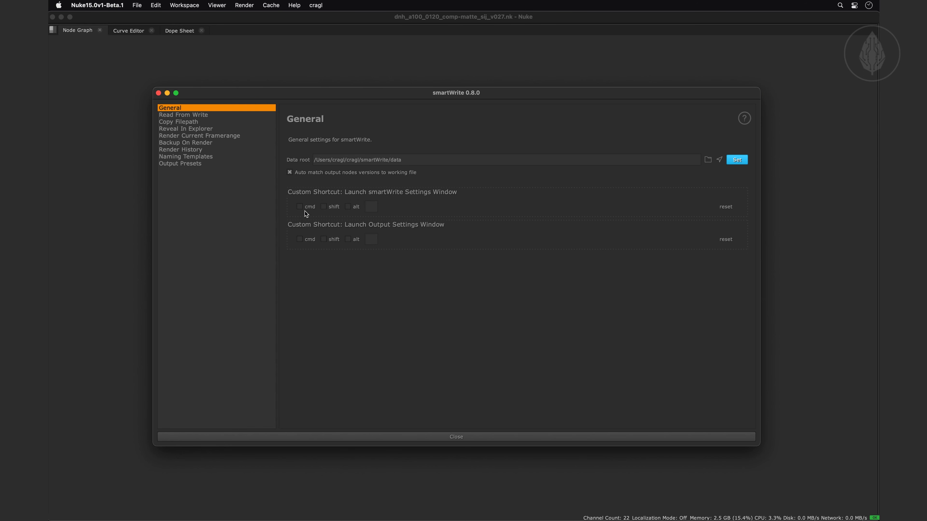
left_click(301, 206)
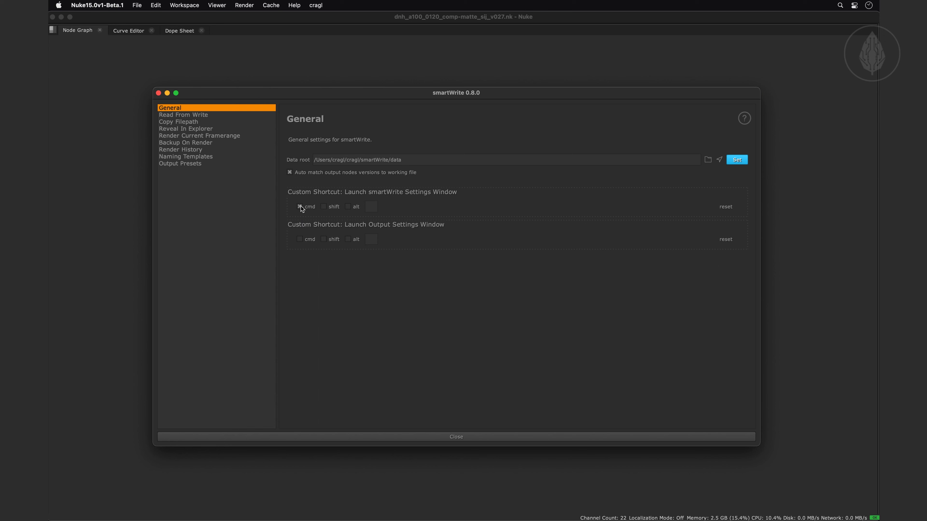
left_click(372, 207)
type("w")
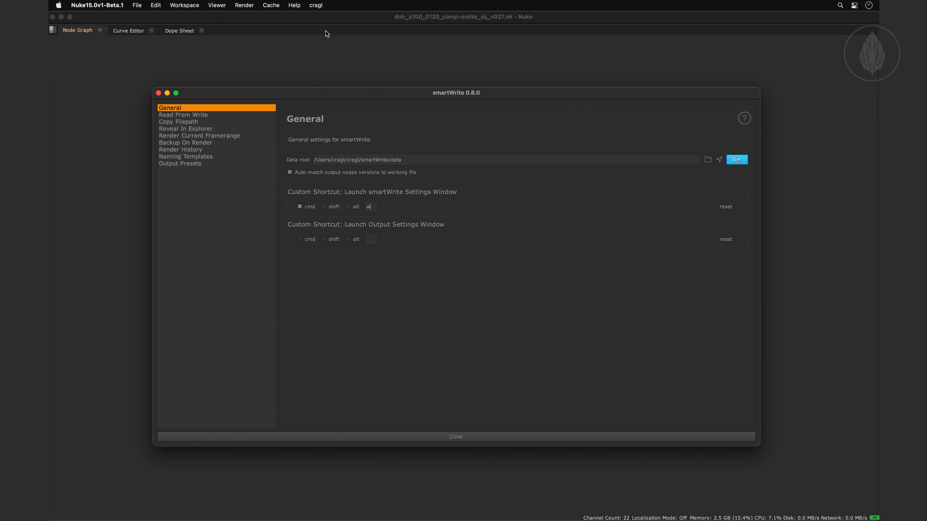
left_click(316, 5)
mouse_move(367, 168)
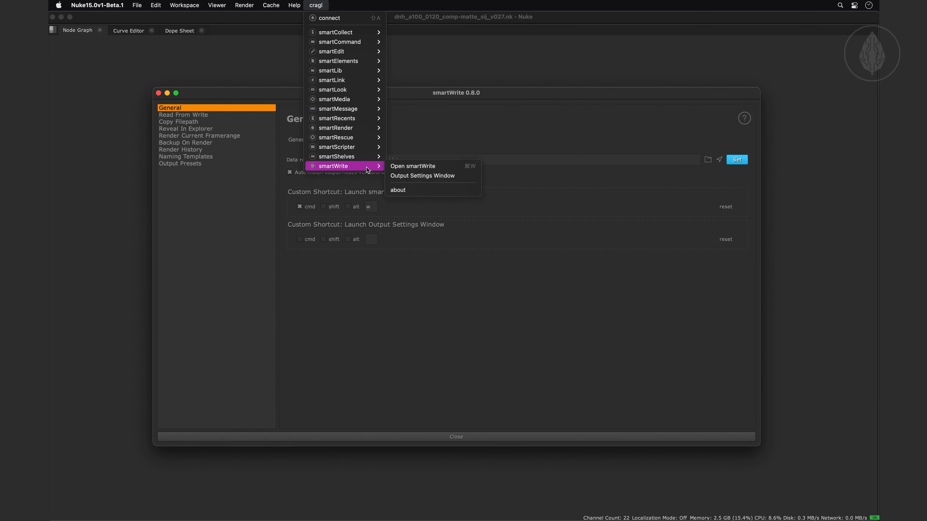
Change the key of the smartWrite Settings Window shortcut to "<" and check the updated command entry
left_click(367, 208)
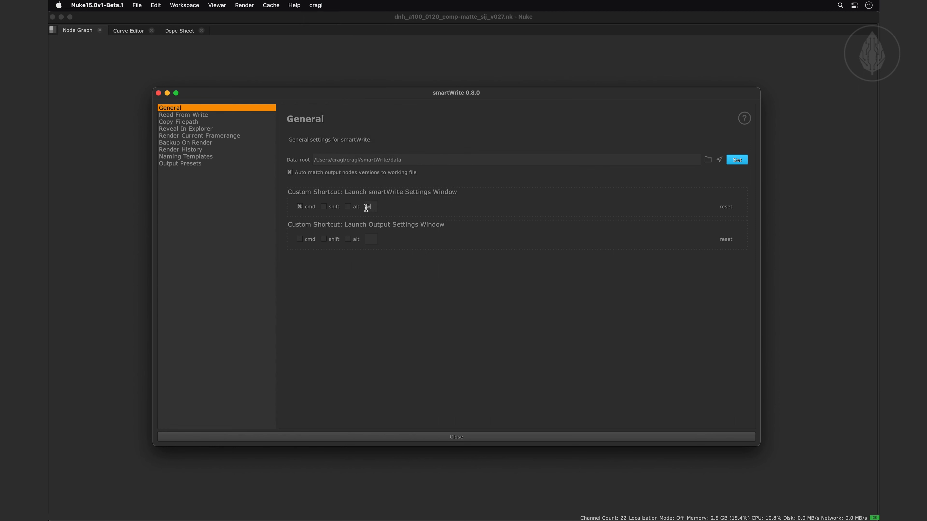
left_click_drag(375, 208, 362, 207)
type("<")
left_click(315, 5)
mouse_move(354, 167)
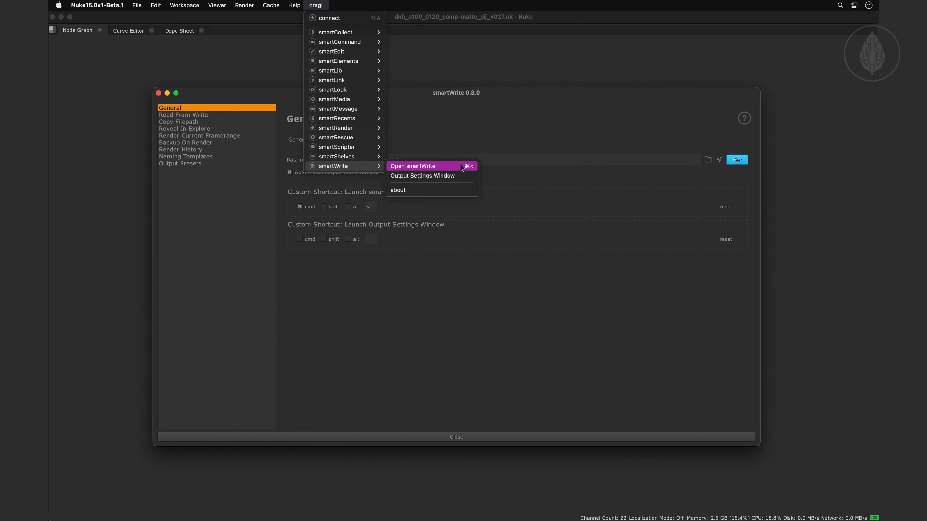
left_click(431, 133)
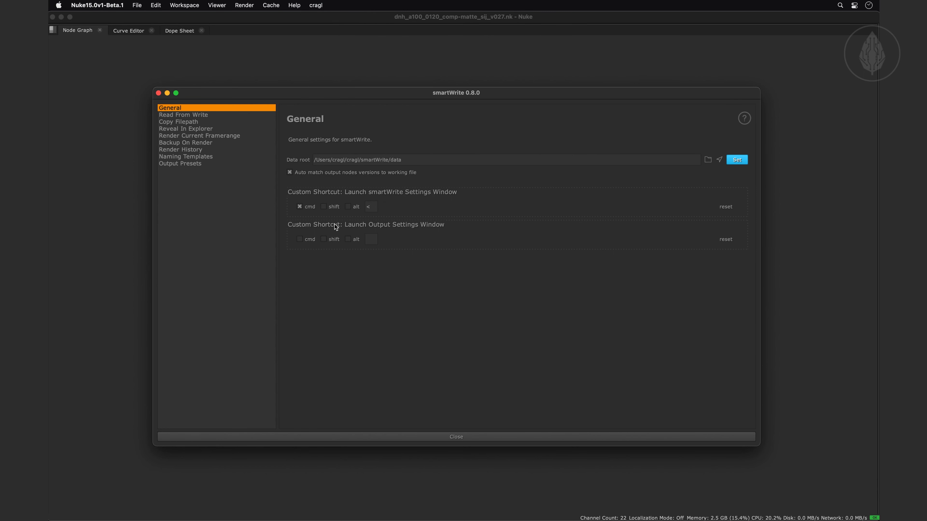
Assign Cmd+Y as the custom shortcut for launching the Output Settings Window
mouse_move(335, 225)
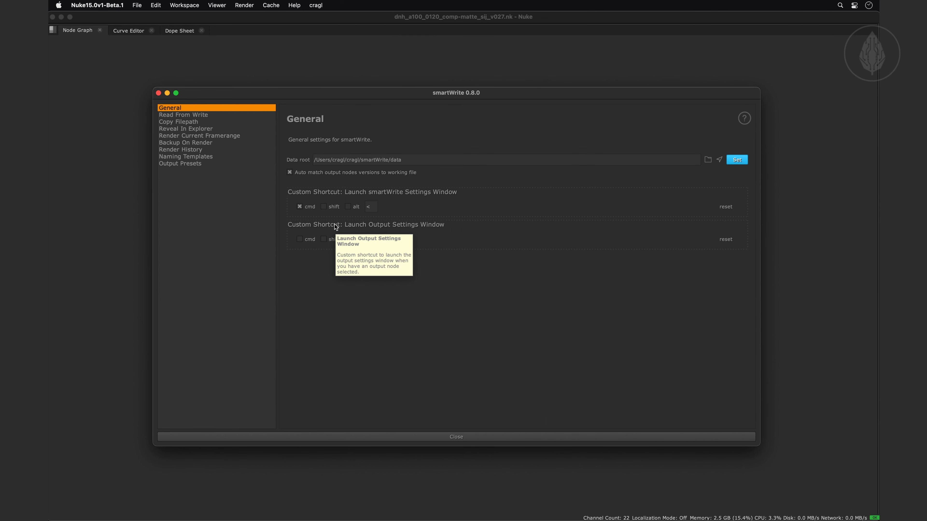
left_click(299, 239)
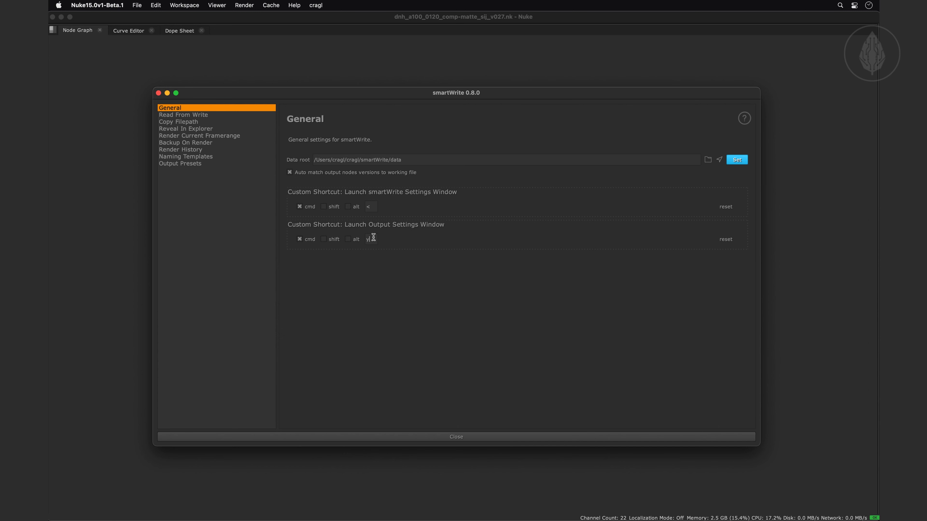
left_click(316, 5)
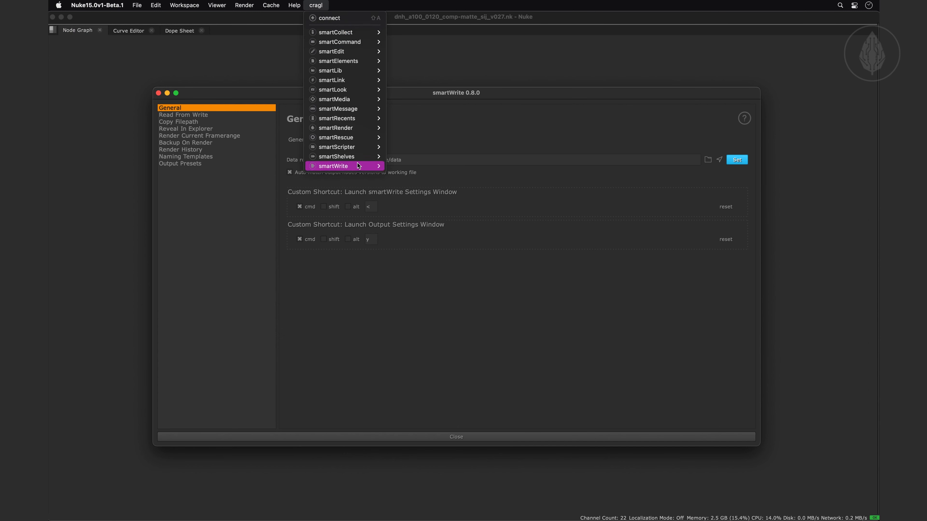
Check the Output Settings Window entry in the smartWrite commands and look through the settings sections from Read From Write to Render Current Framerange
mouse_move(358, 166)
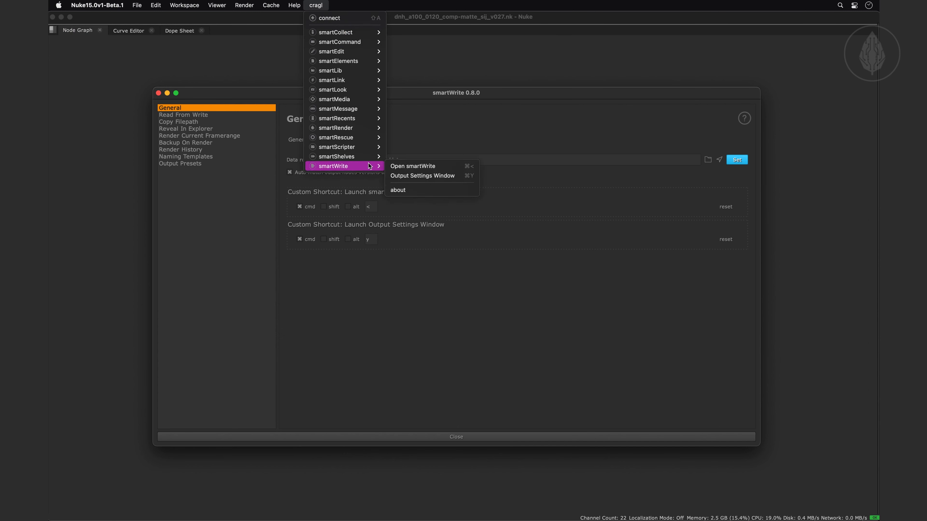
left_click(455, 175)
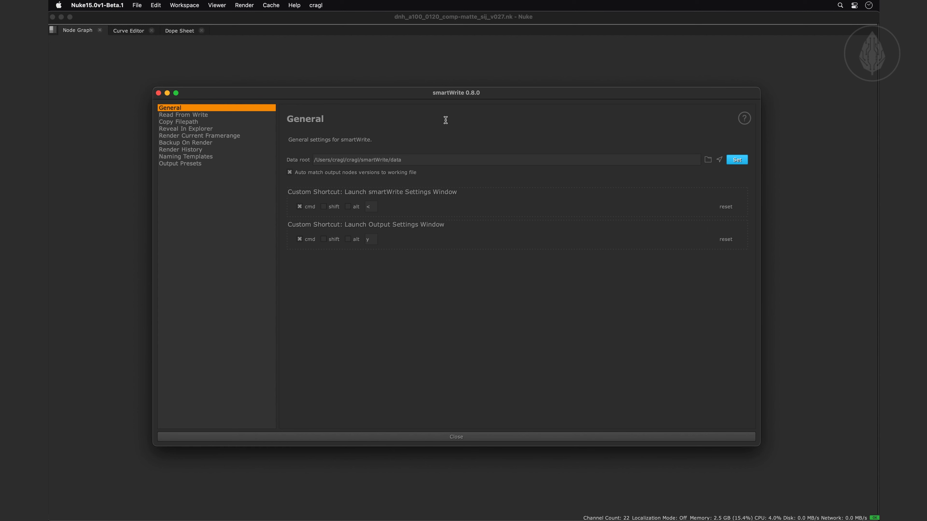
left_click(193, 116)
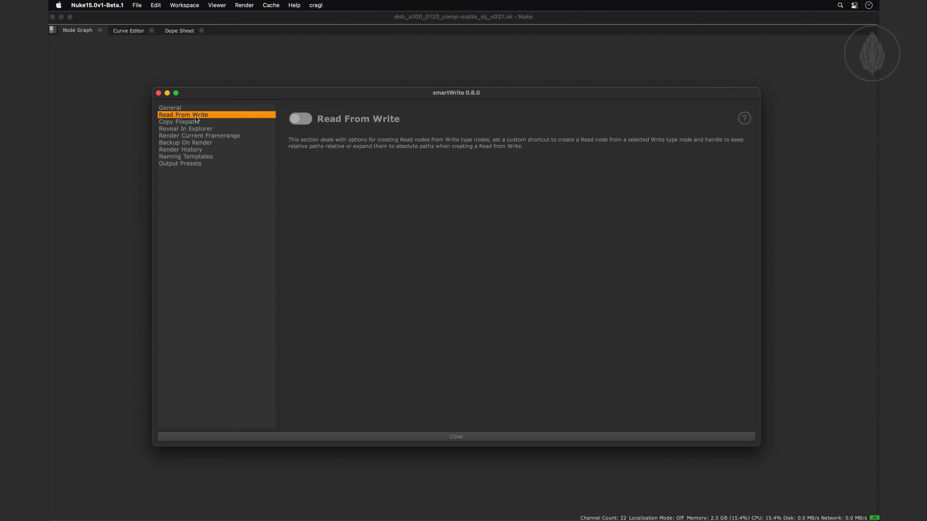
left_click(188, 122)
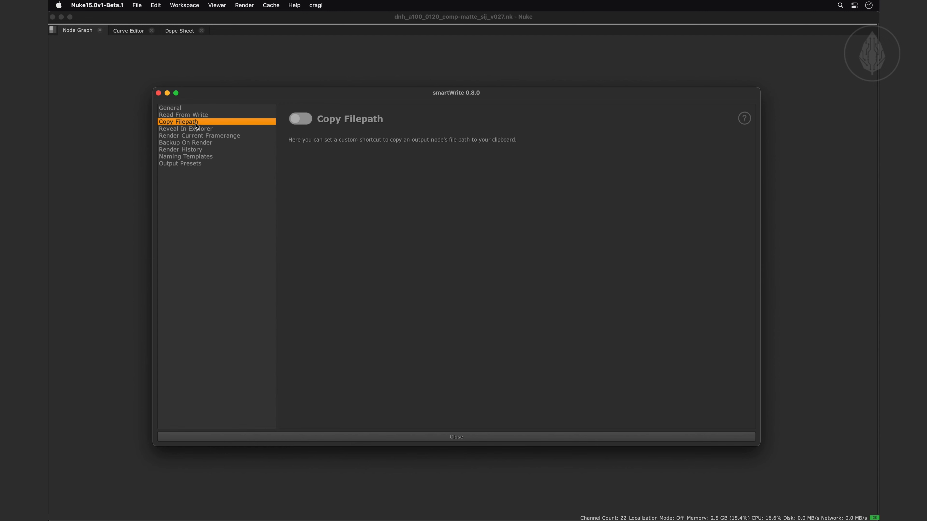
left_click(223, 128)
left_click(256, 137)
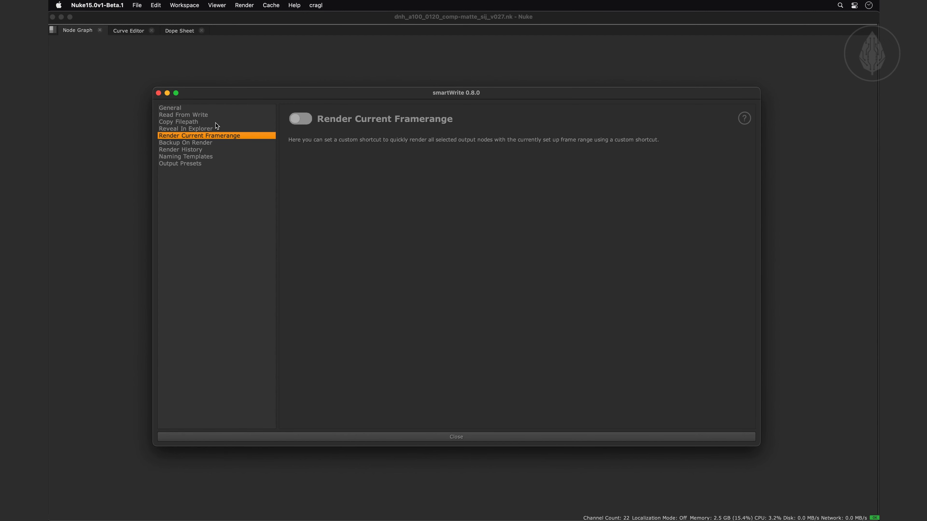
Enable Read From Write with Shift+R as its custom shortcut and close the smartWrite settings
left_click(214, 116)
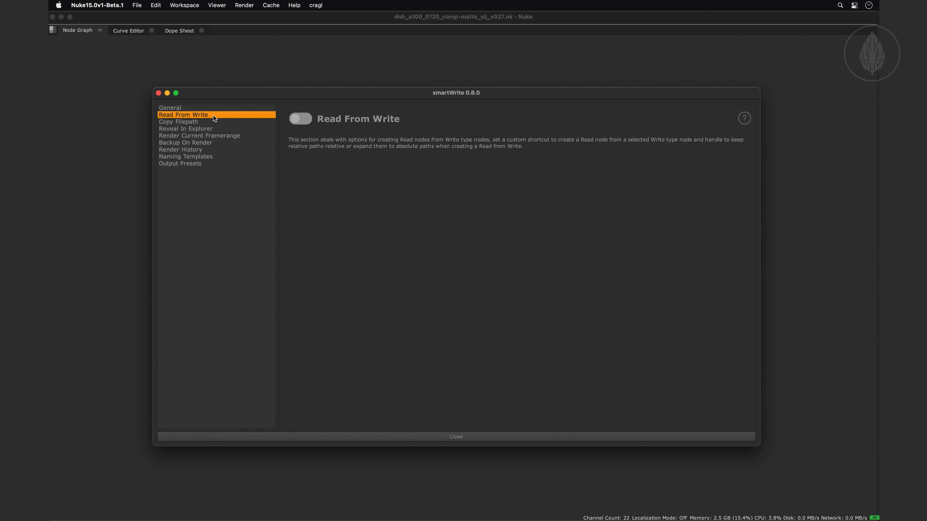
left_click(297, 119)
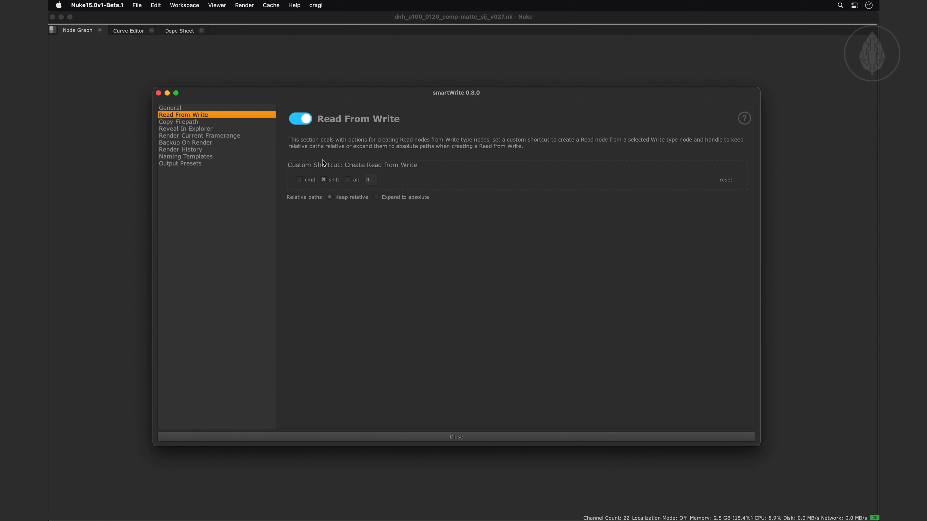
left_click(324, 179)
left_click(434, 437)
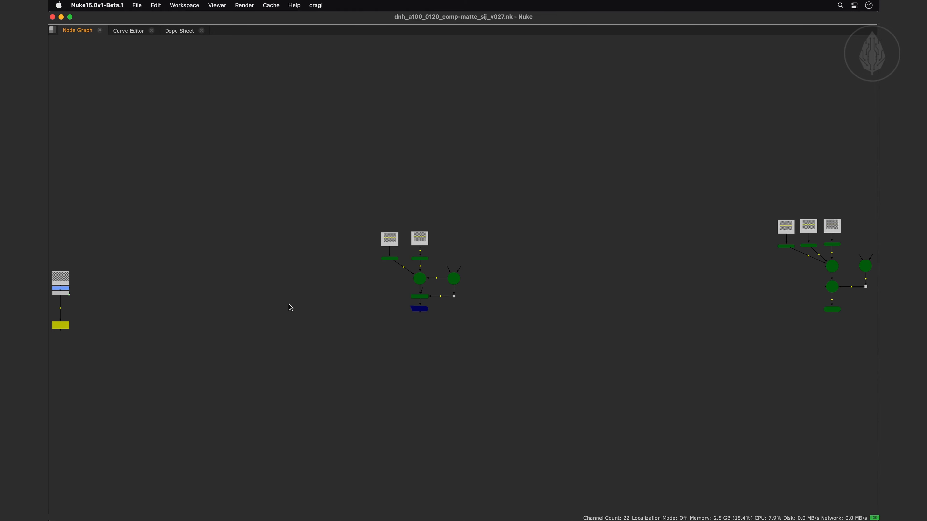
Create a Read node from the Write1 node below the CheckerBoard1 branch
middle_click_drag(237, 304, 519, 276)
middle_click_drag(315, 272, 349, 256)
scroll(367, 288, "up", 6)
middle_click_drag(397, 297, 276, 279)
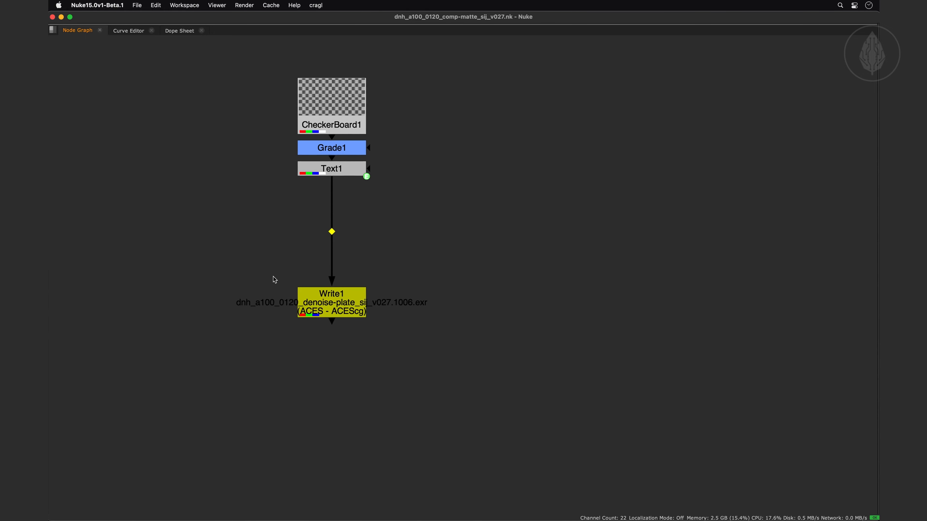
left_click(340, 299)
key("alt+r")
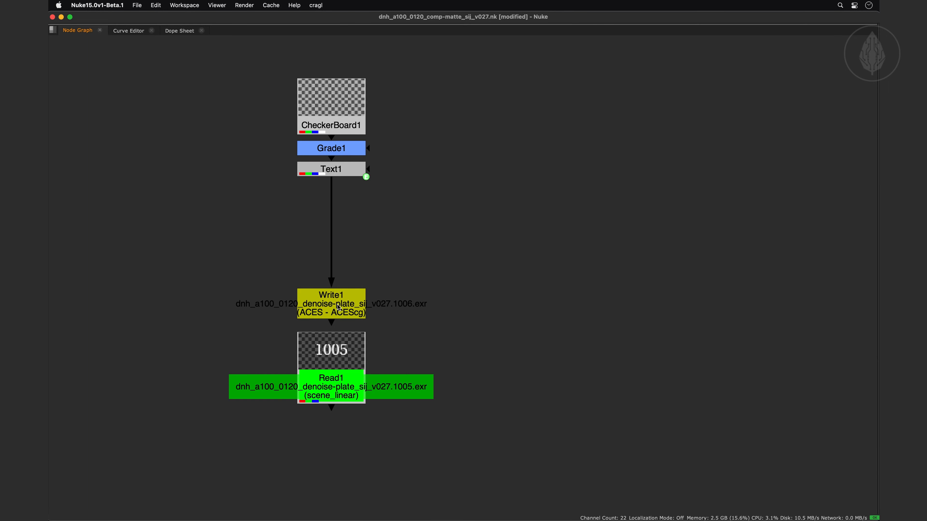
Create a DeepRead node from the DeepWrite1 node under ScanlineRender1
left_click(339, 308)
scroll(339, 308, "down", 3)
scroll(339, 307, "down", 3)
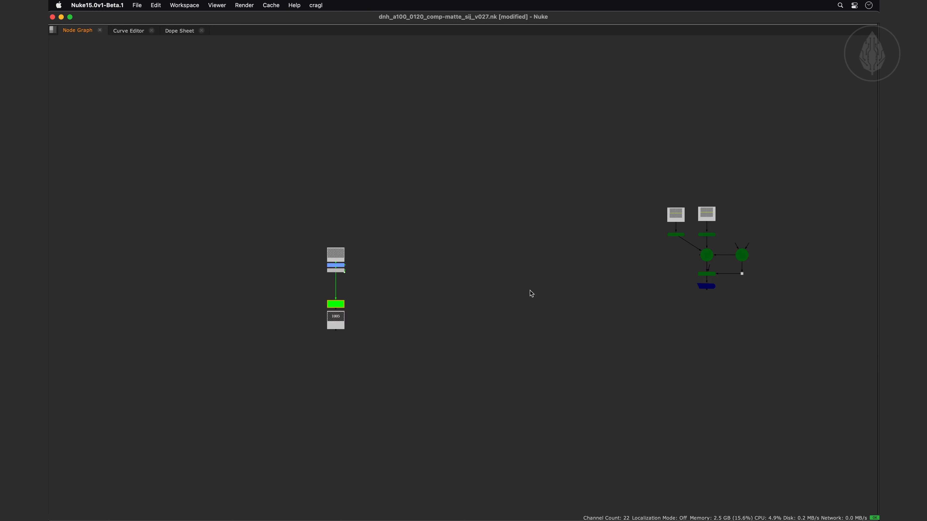
middle_click_drag(529, 291, 318, 279)
scroll(416, 298, "up", 3)
scroll(417, 299, "up", 2)
key("alt+r")
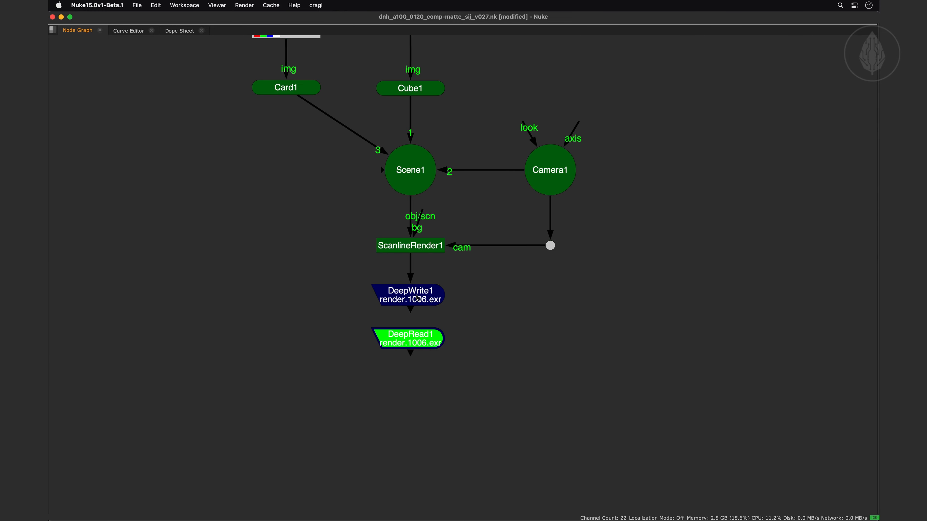
Create a read node from WriteGeo1, loading geo_render.abc with its parents as separate nodes, and inspect the created nodes
left_click(469, 331)
scroll(468, 332, "down", 3)
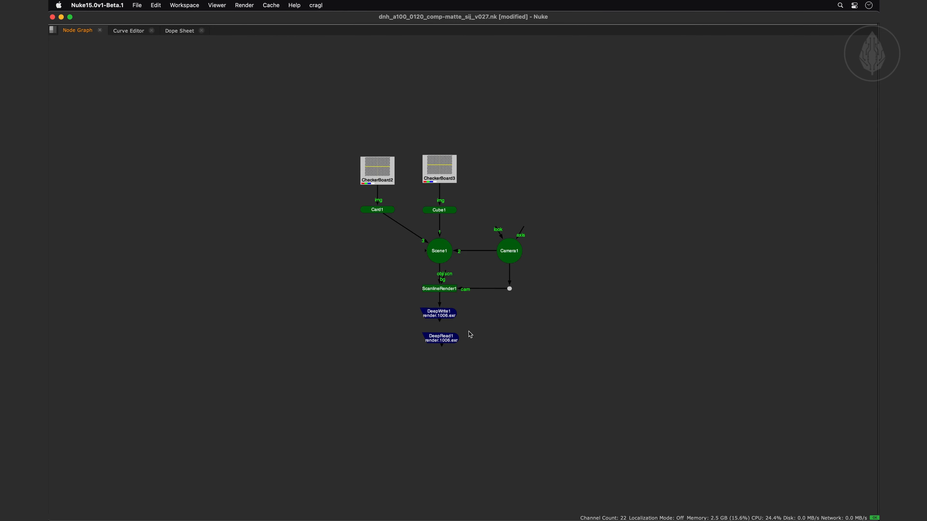
middle_click_drag(543, 309, 176, 314)
scroll(532, 307, "up", 3)
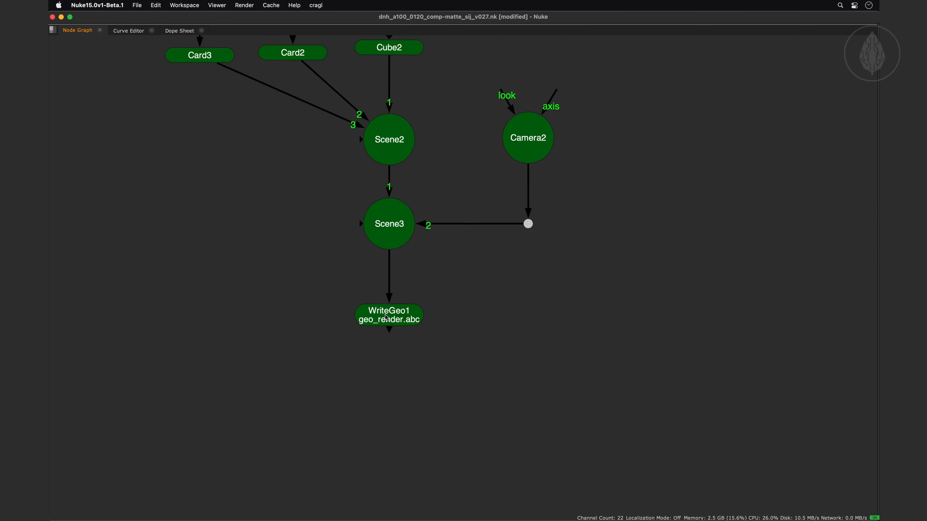
left_click(400, 313)
key("alt+r")
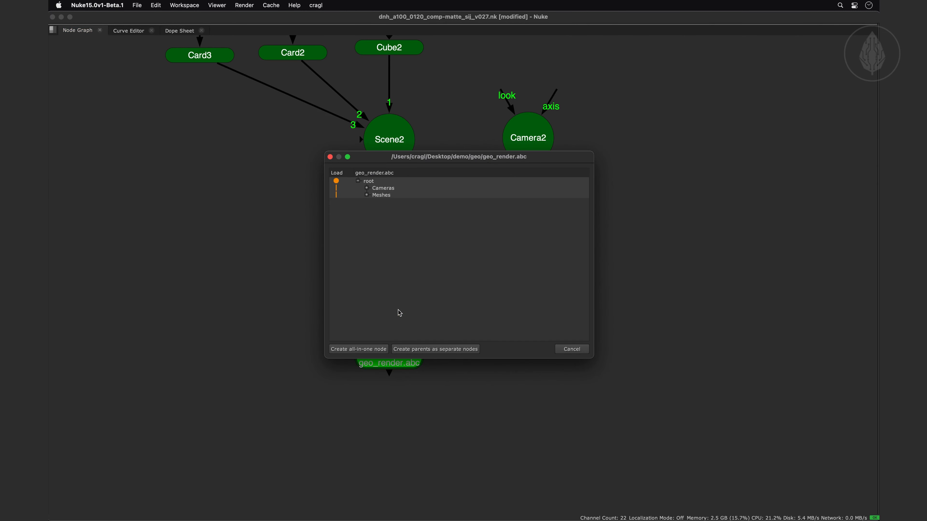
left_click(419, 350)
left_click(374, 396)
left_click(385, 369)
left_click_drag(385, 373, 351, 413)
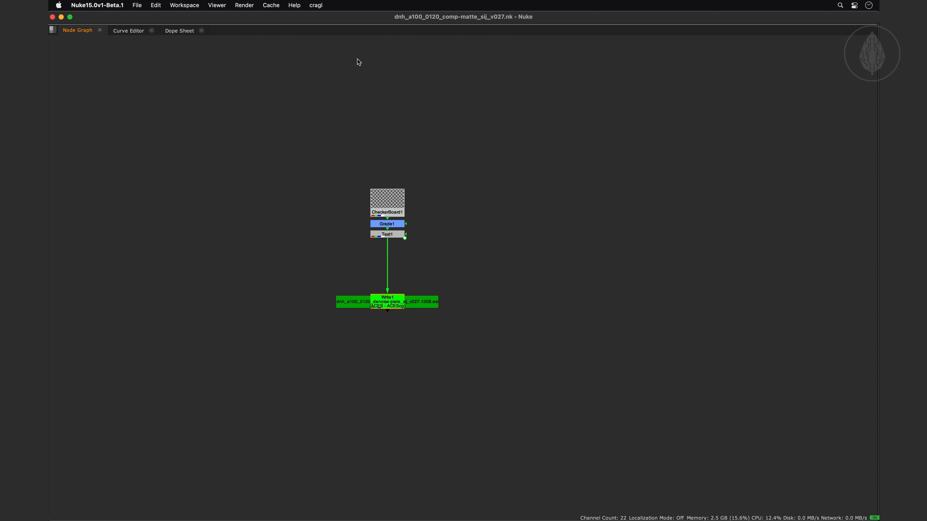
Create a Read node from Write1 with smartWrite's Read from Write command, remove it, and create it again
left_click(316, 5)
mouse_move(347, 168)
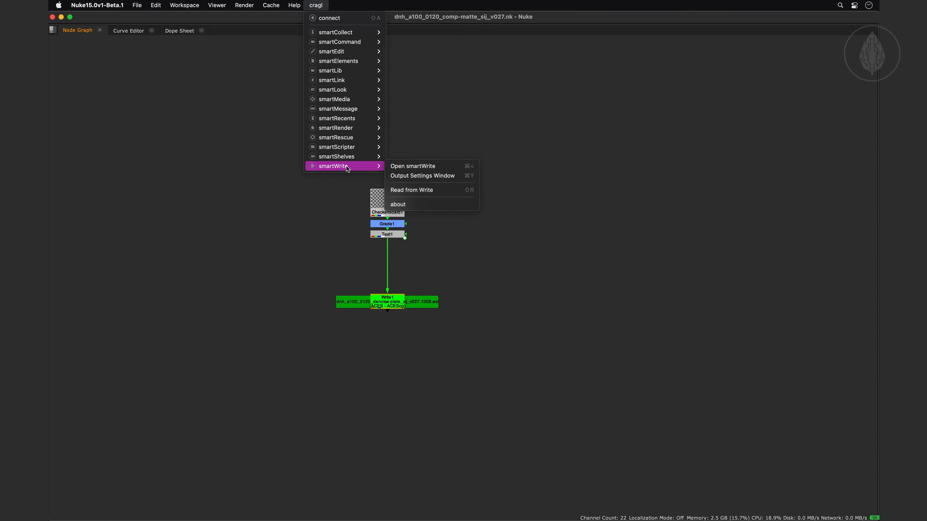
left_click(444, 190)
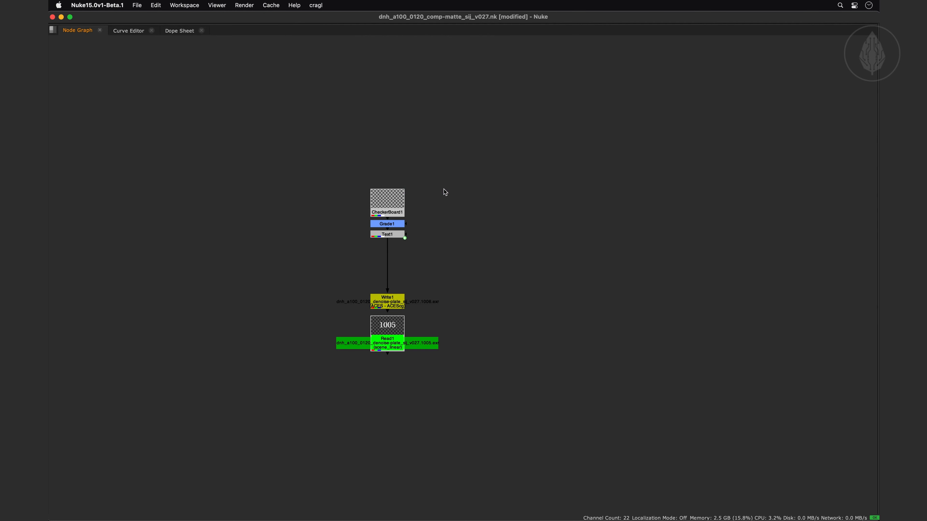
left_click_drag(394, 328, 388, 303)
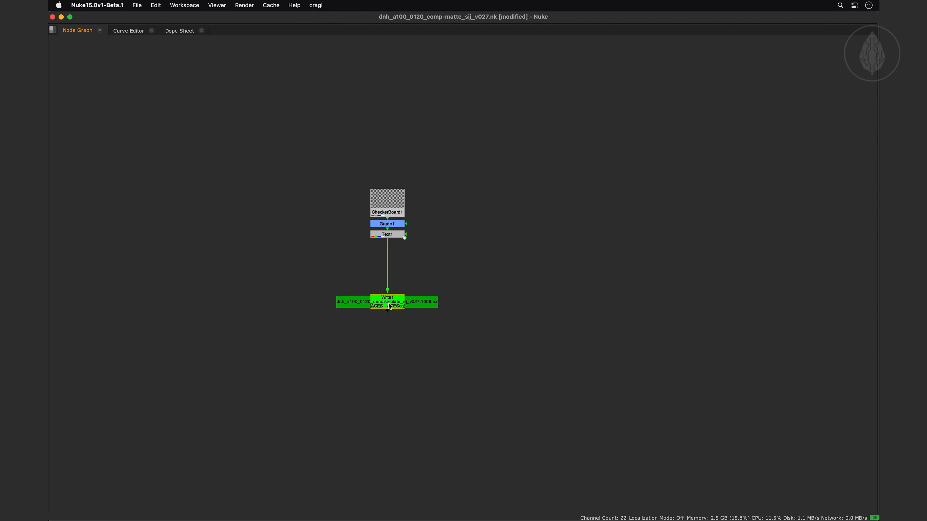
key("shift+r")
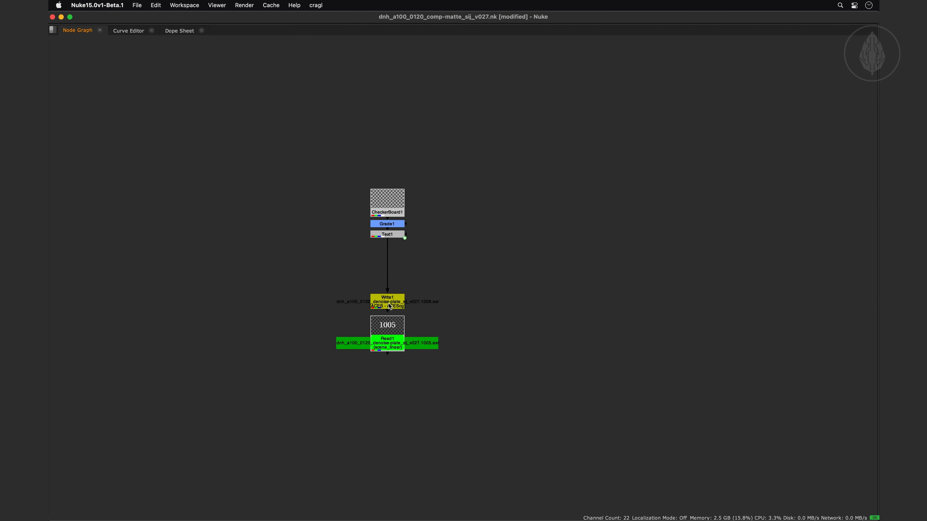
Review the custom launch shortcuts in smartWrite's General settings and close the window
key("super+less")
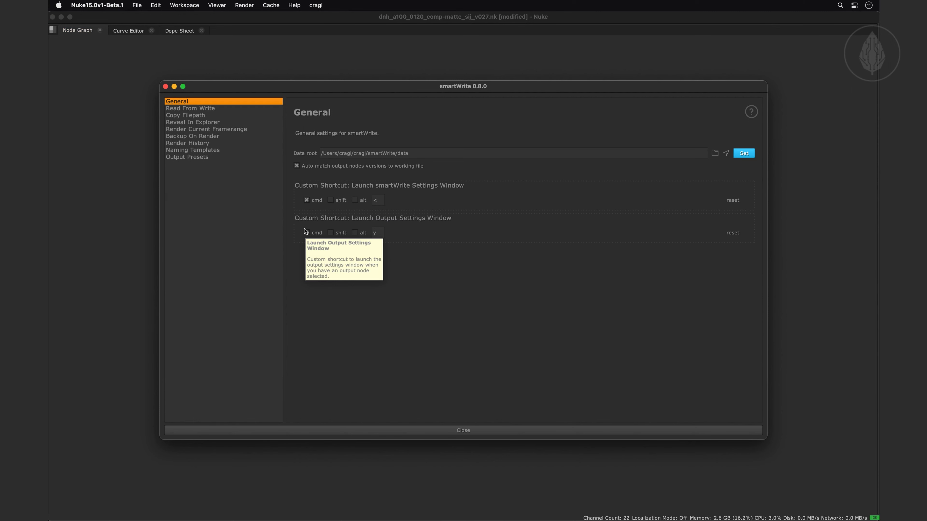
left_click(368, 429)
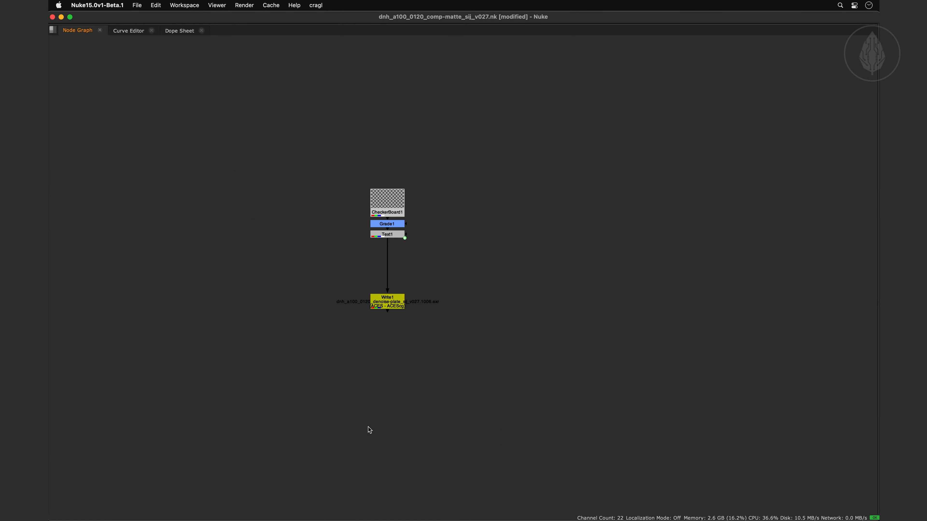
Open the Output Settings Window for Write1 and create a Read node with its Read from Write action
left_click(387, 294)
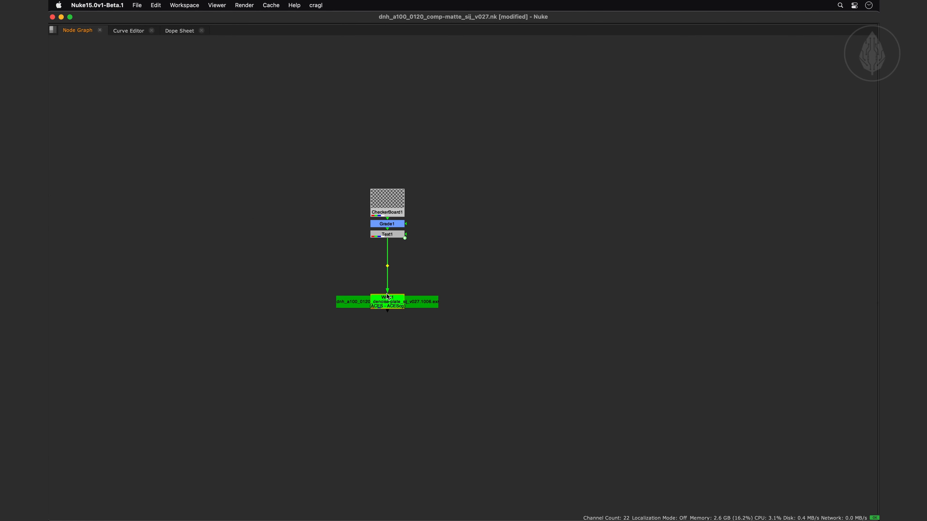
key("alt+w")
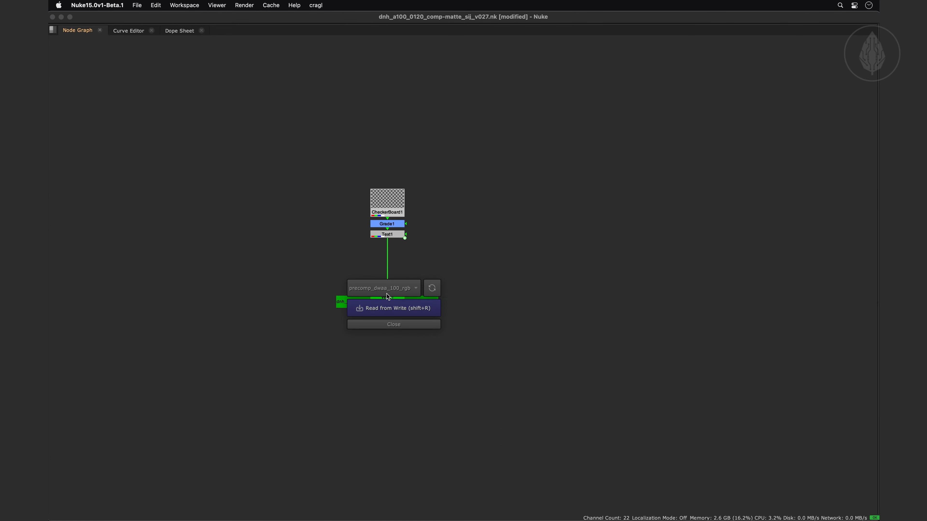
left_click(388, 308)
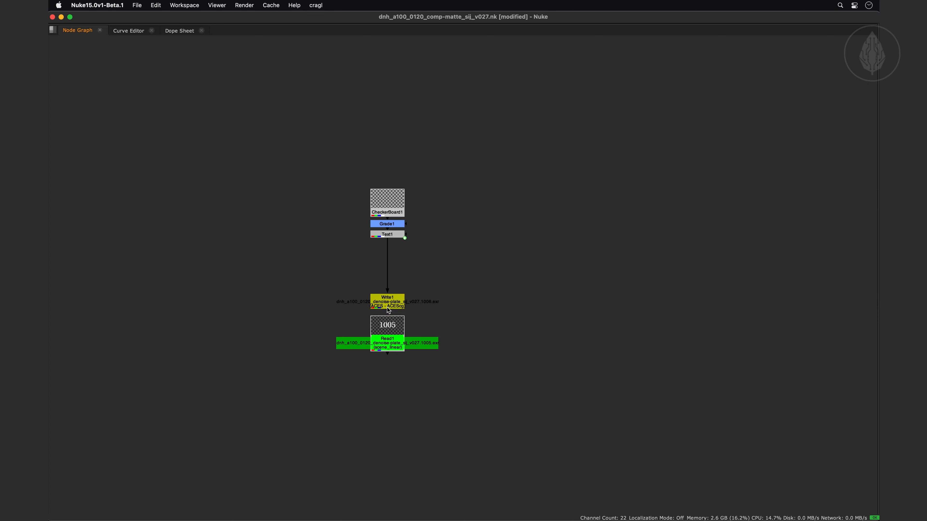
key("alt+w")
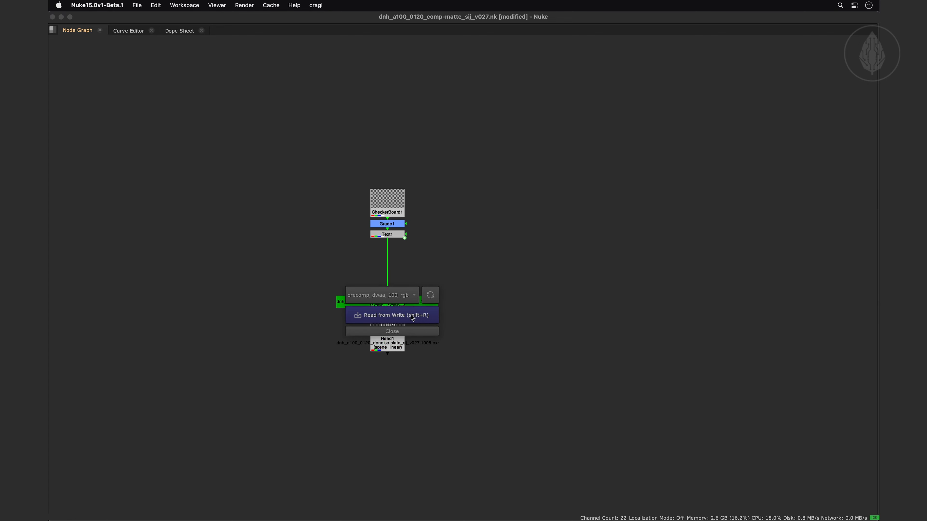
left_click(417, 321)
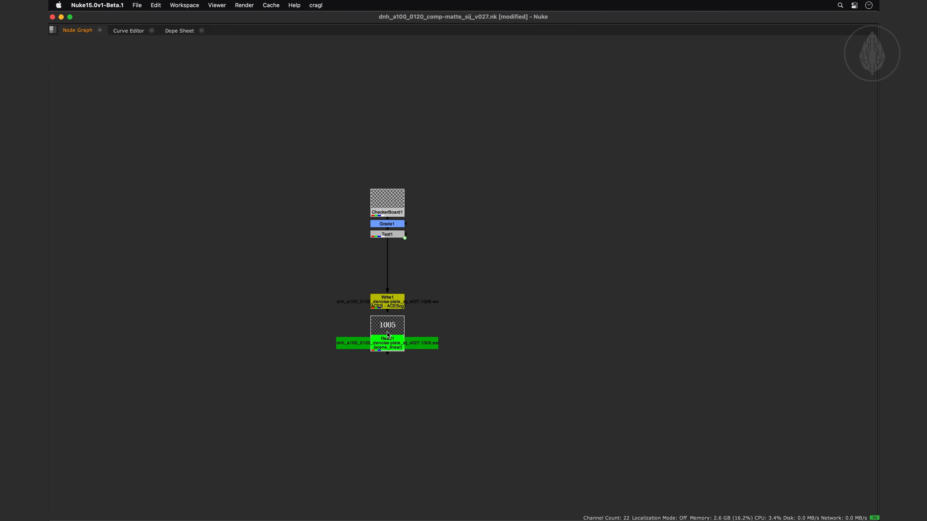
Enable Copy Filepath in the smartWrite settings with Cmd+P as its custom shortcut and close the settings
key("super+less")
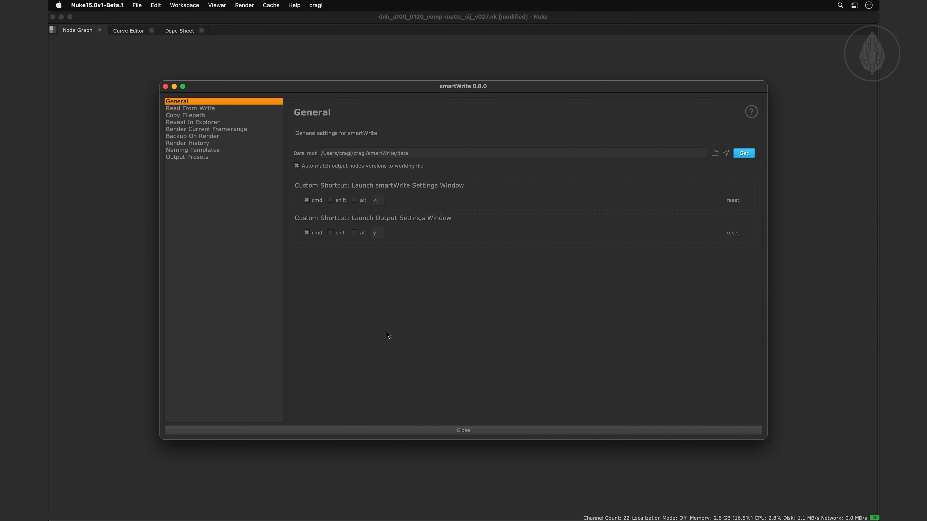
left_click(183, 116)
left_click(307, 114)
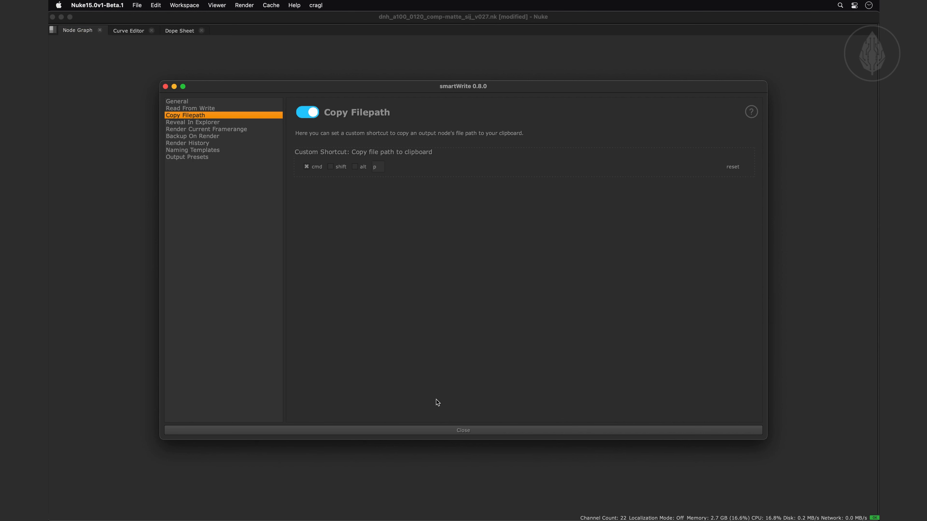
left_click(446, 430)
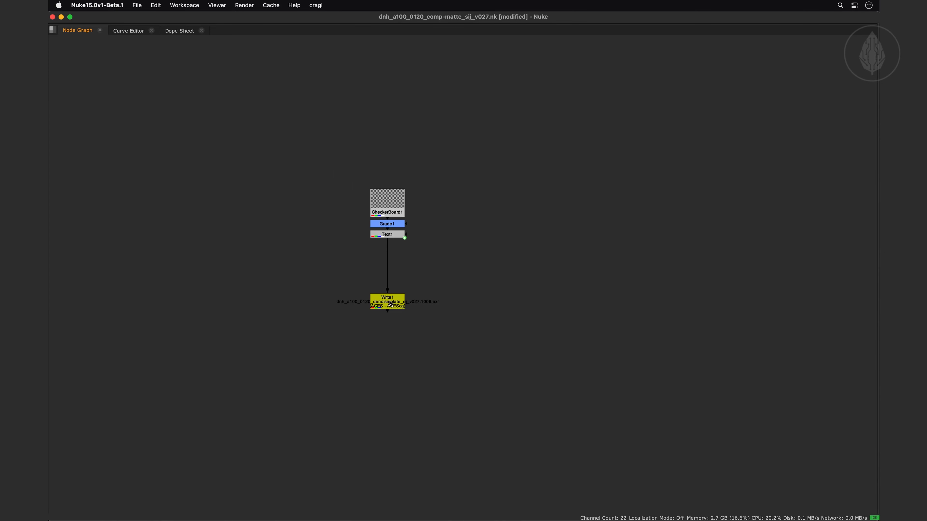
Copy the file path of Write1 and paste it as the label of a new StickyNote below the node
mouse_move(390, 303)
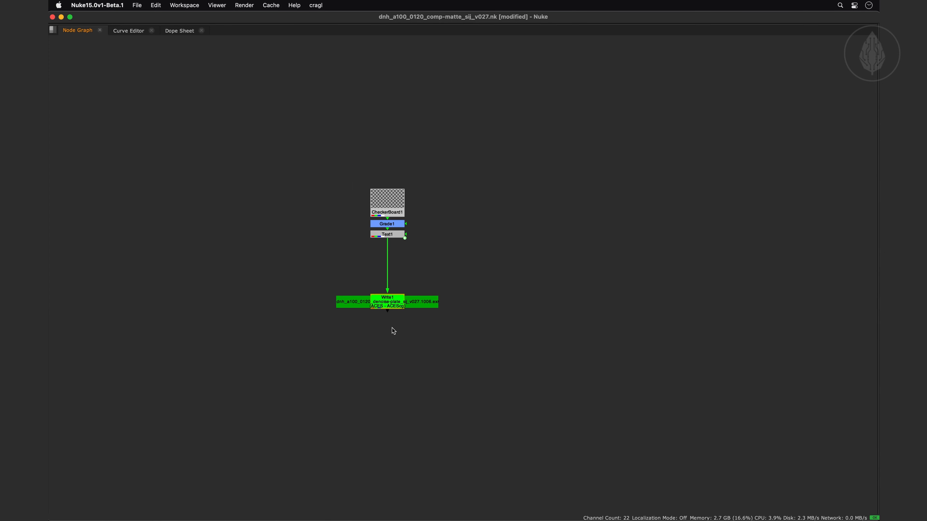
key("Tab")
type("sticky")
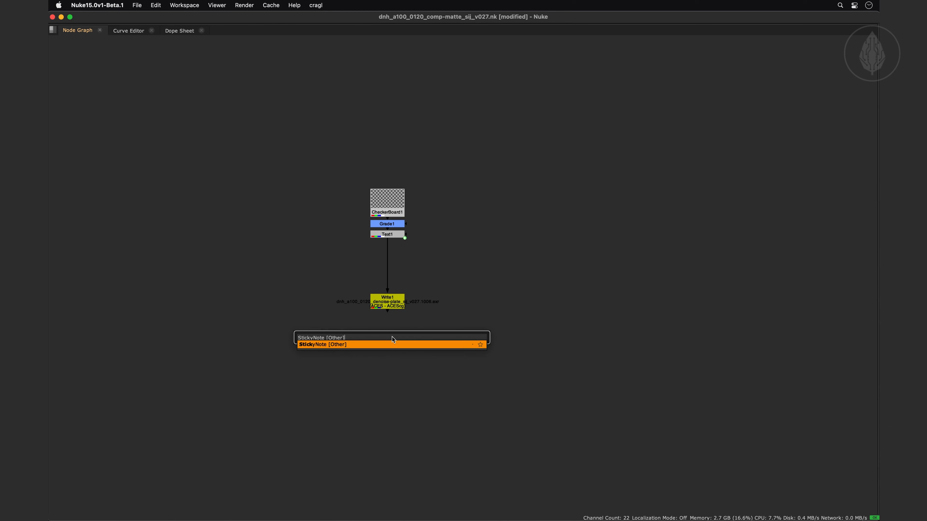
key("Return")
triple_click(308, 336)
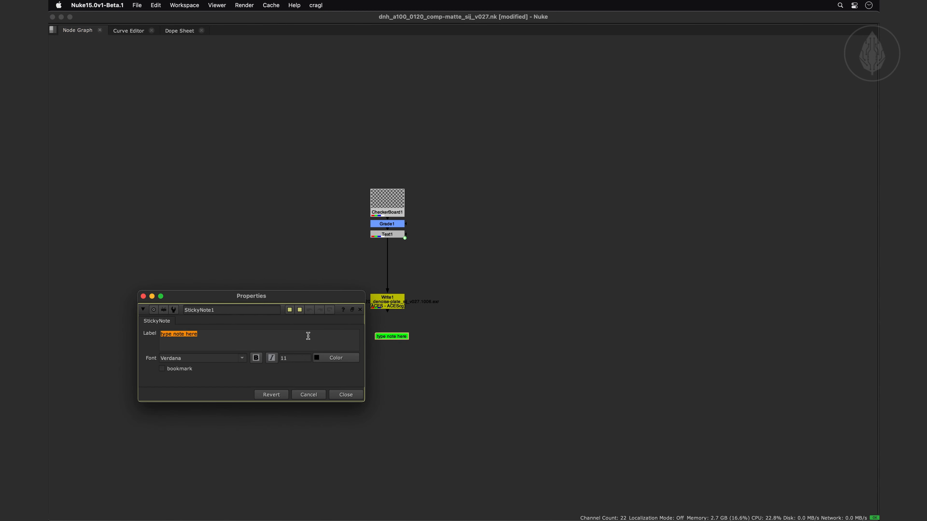
key("BackSpace")
type("Volumes/Projects/dnh/a100/0120/render/2d/pre-renders/denoise-plate/v027/dnh_a100_0120_denoise-plate_sij_v027.####.exr")
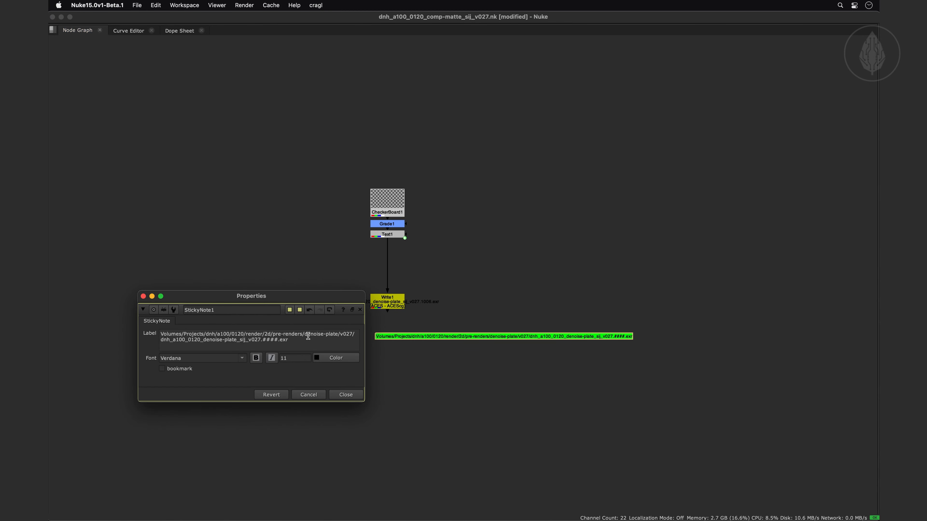
left_click(343, 396)
Undo the pasted label and the creation of the StickyNote
key("super+z")
key("super+z")
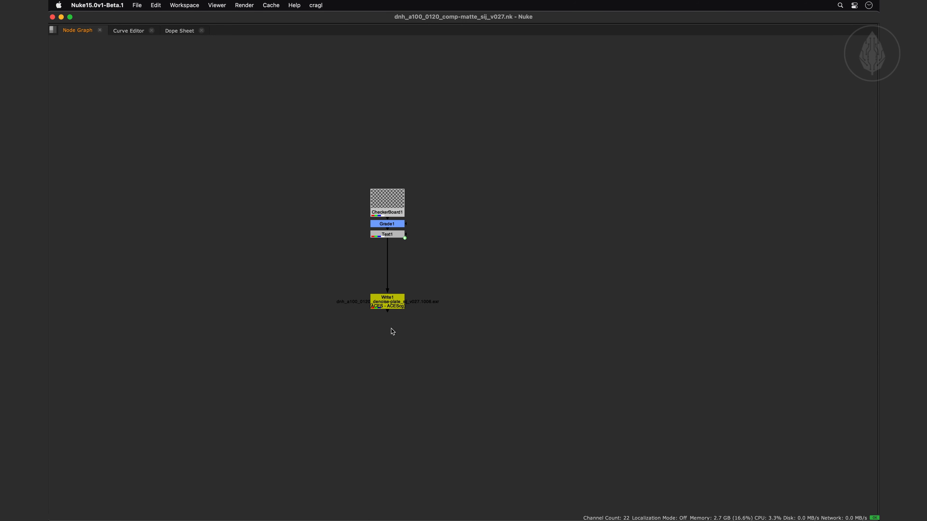
Copy Write1's file path to the clipboard with smartWrite's command, and once more from the Output Settings Window
left_click(316, 5)
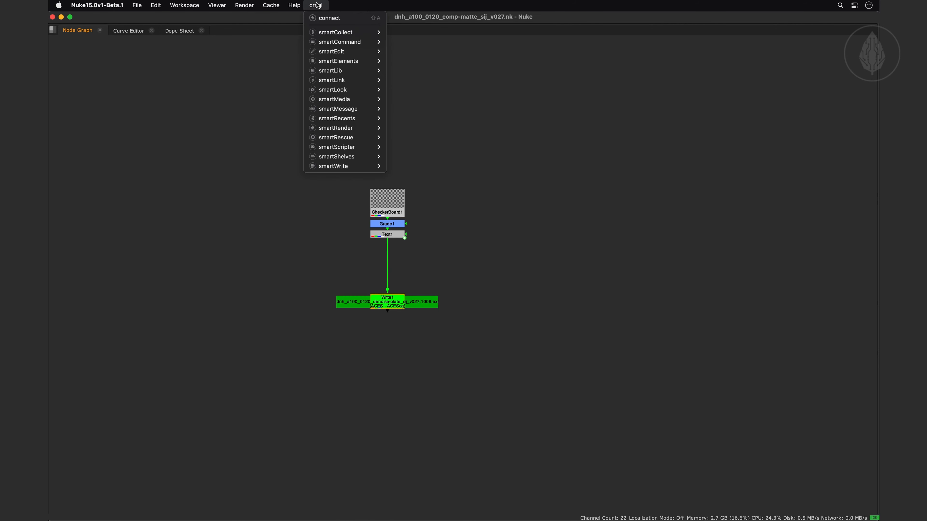
mouse_move(351, 167)
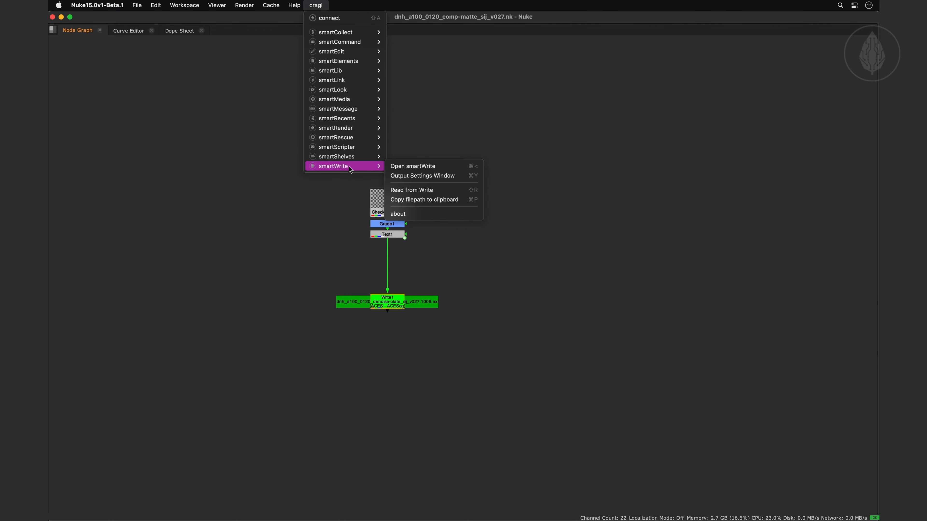
left_click(428, 202)
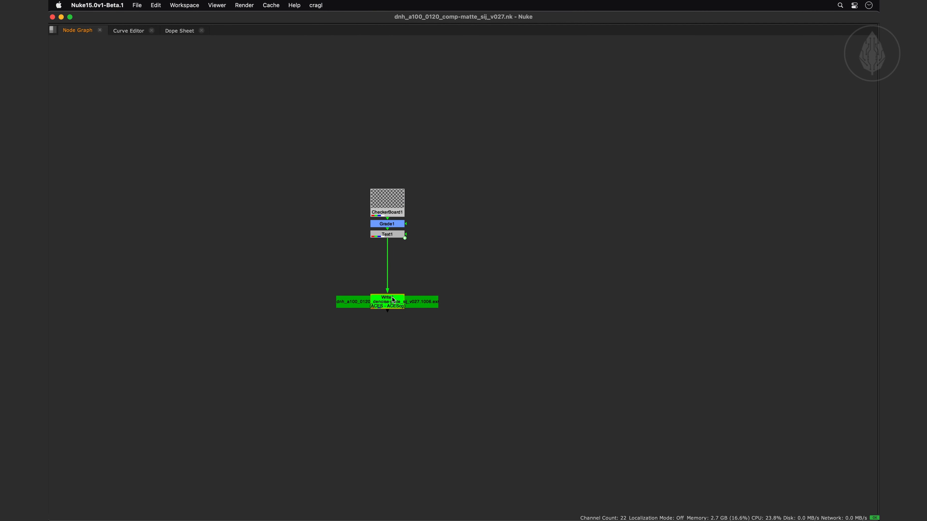
key("super+w")
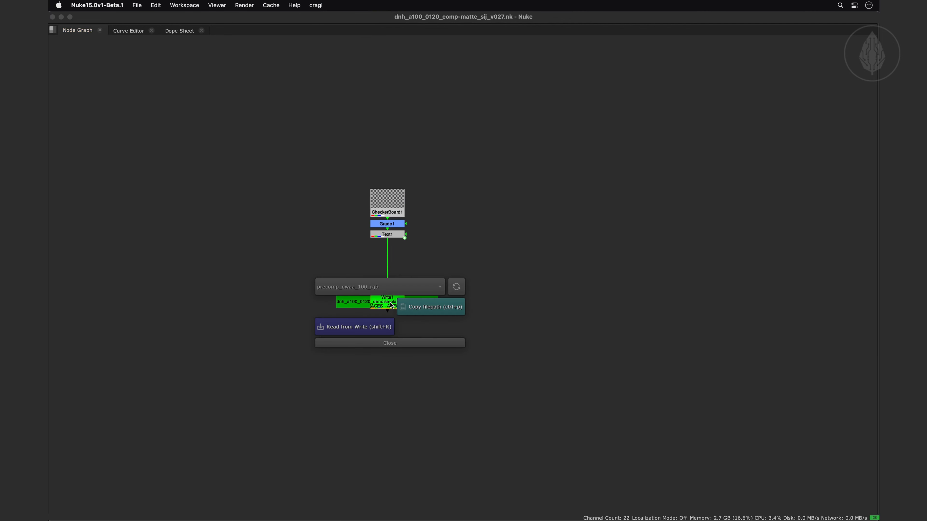
left_click(432, 308)
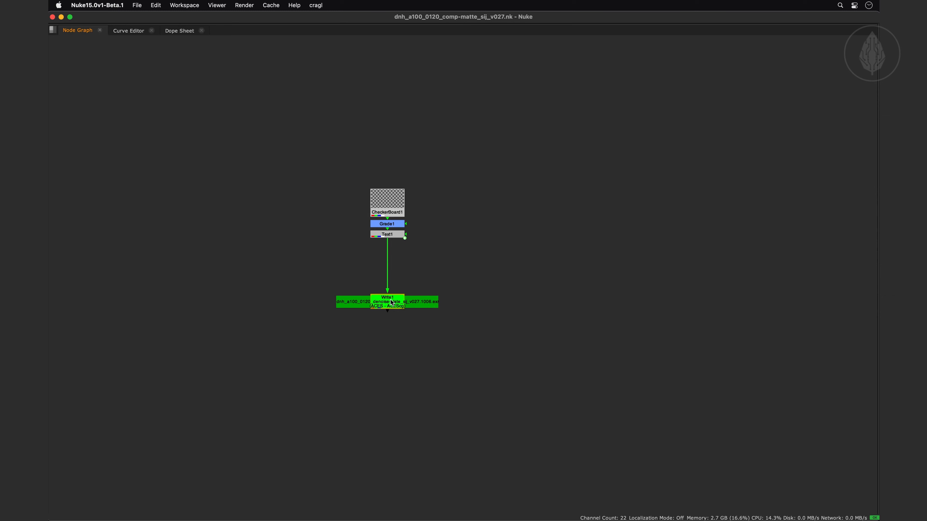
Enable Reveal In Explorer in the smartWrite settings with the Alt+R custom shortcut and close the settings
key("super+less")
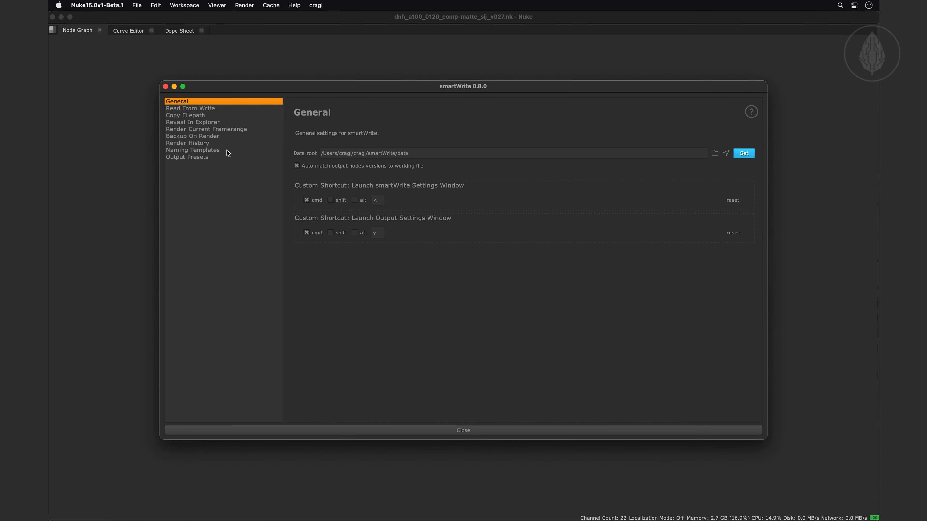
left_click(200, 123)
left_click(305, 112)
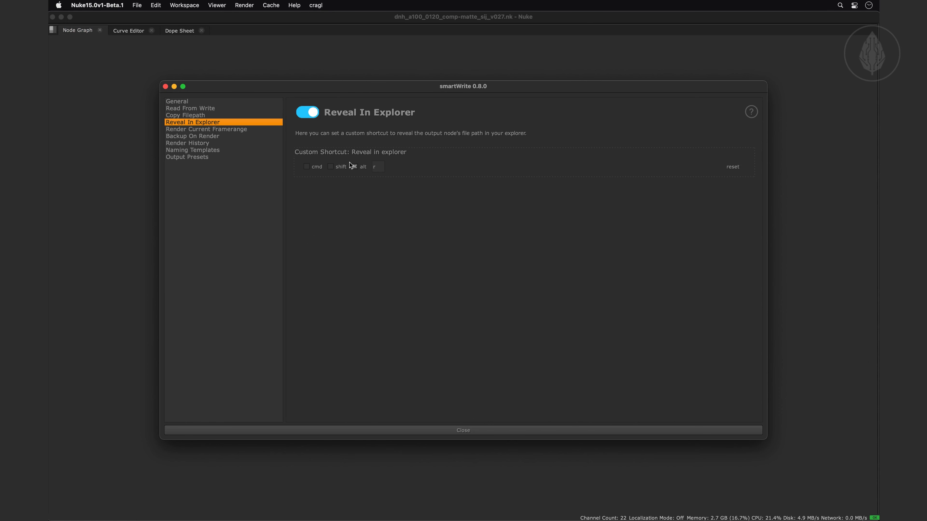
left_click(430, 430)
Reveal Write1's output folder in the file explorer from the Output Settings Window, then close the folder and return to the node graph
left_click(321, 5)
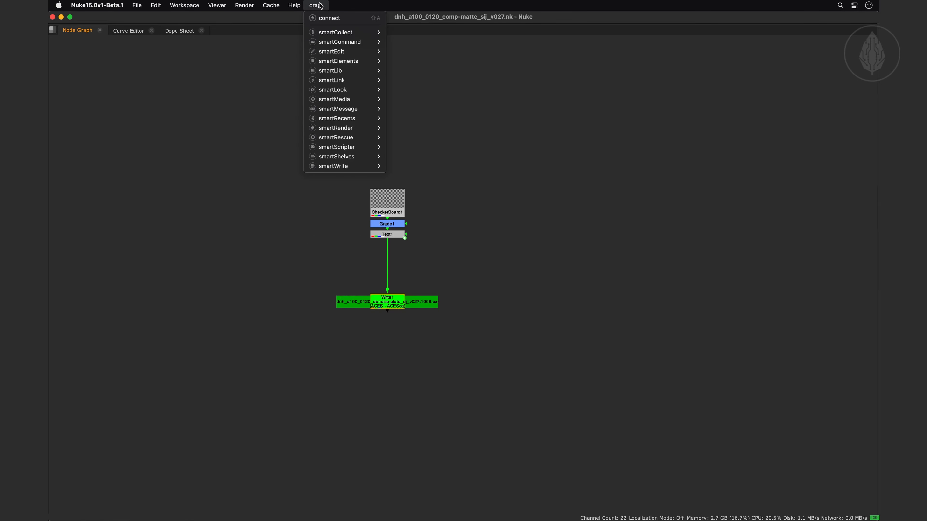
mouse_move(345, 166)
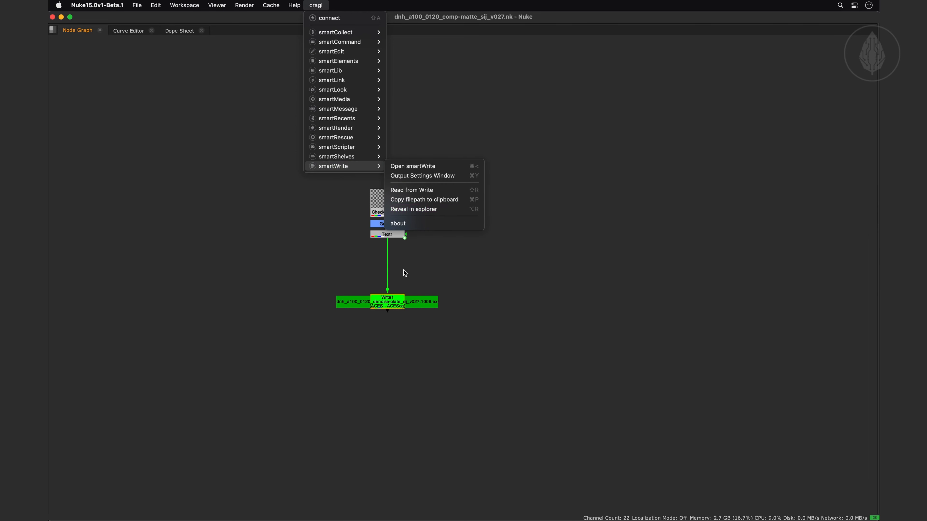
left_click(388, 304)
key("super+y")
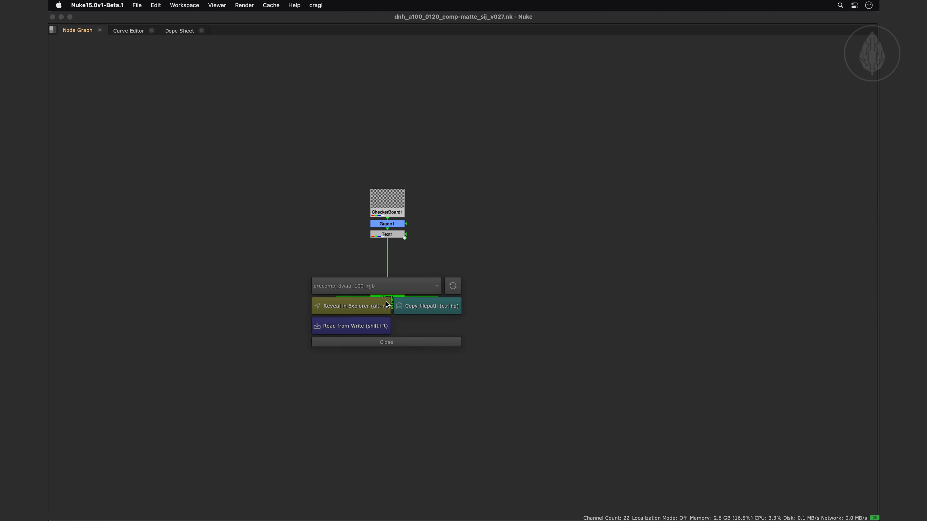
left_click(387, 306)
key("super+w")
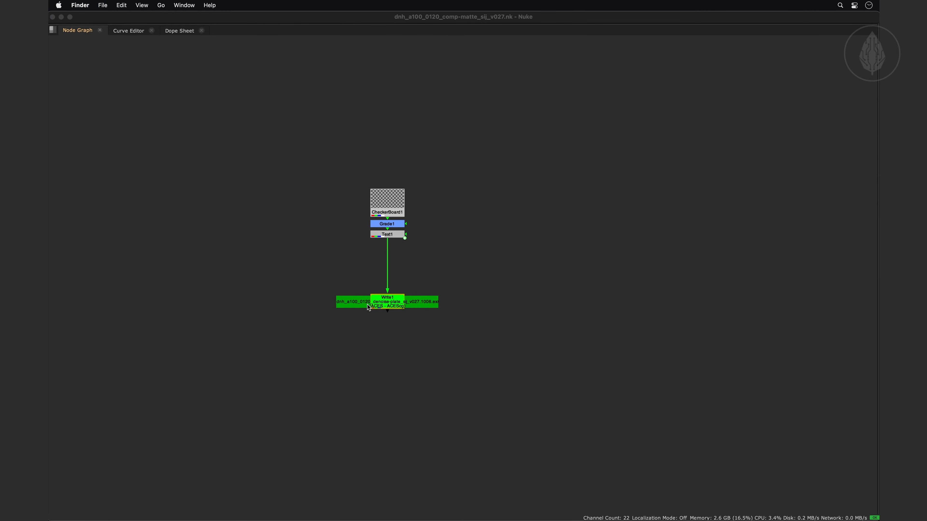
left_click(367, 304)
Enable Render Current Framerange in the smartWrite settings with Cmd+Shift+R as custom shortcut and close the settings
key("super+less")
left_click(203, 129)
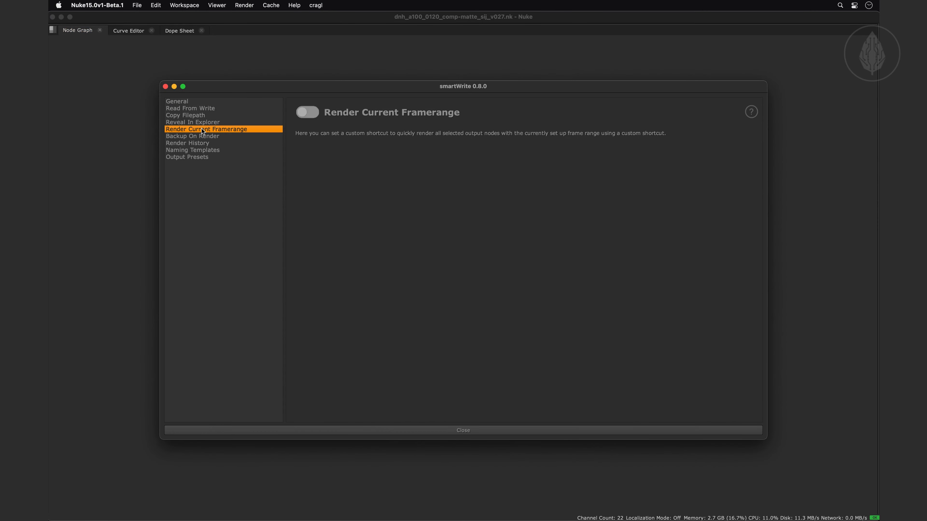
left_click(307, 112)
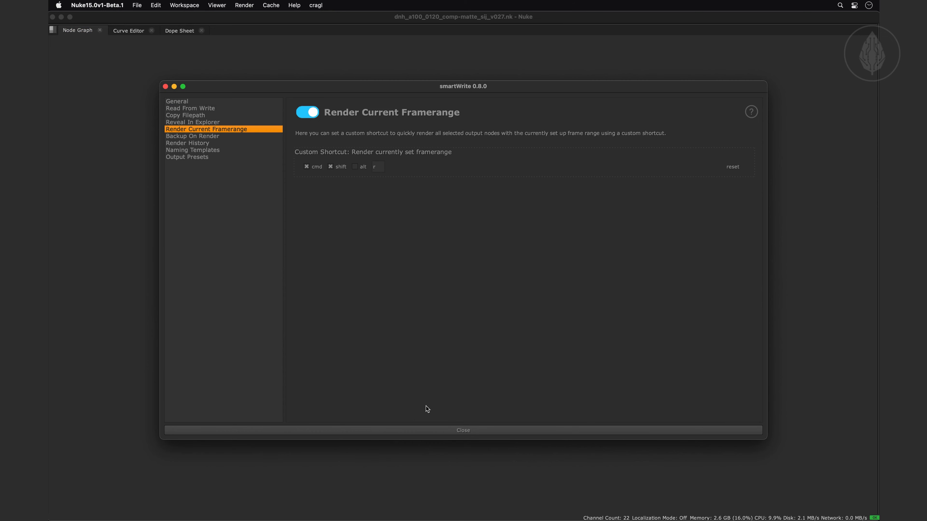
left_click(437, 430)
Connect Write1 to a viewer and move the Viewer1 node further below it
key("1")
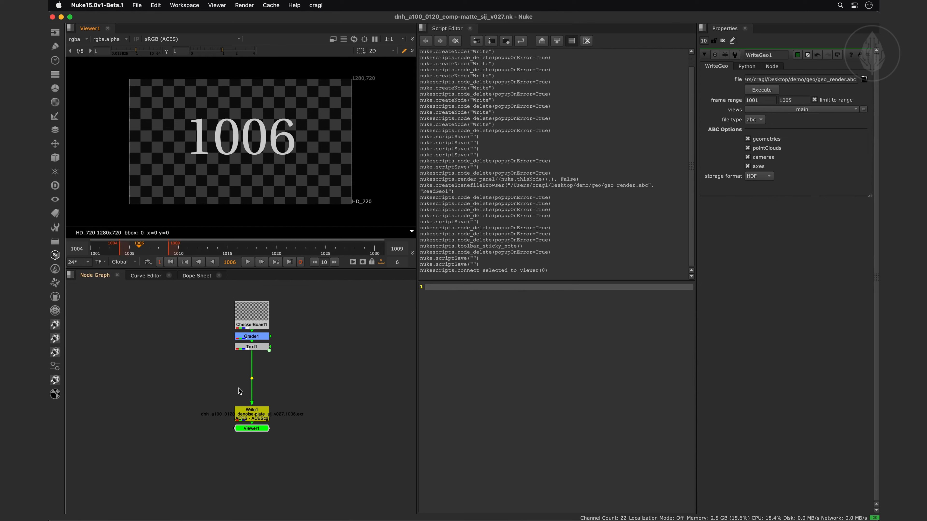
left_click(253, 417)
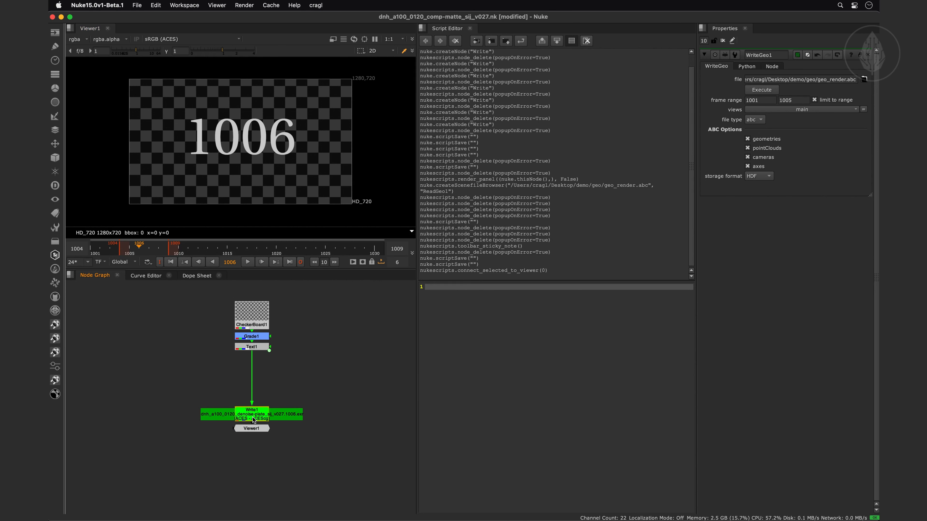
left_click_drag(254, 429, 217, 459)
Add a Blur node after Text1 and set its size to 17
left_click(252, 347)
key("b")
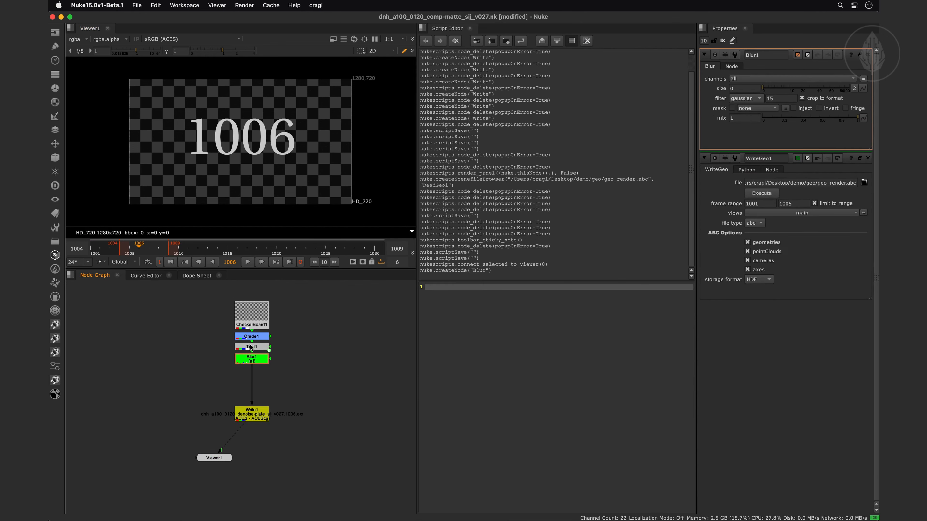
left_click_drag(781, 88, 798, 89)
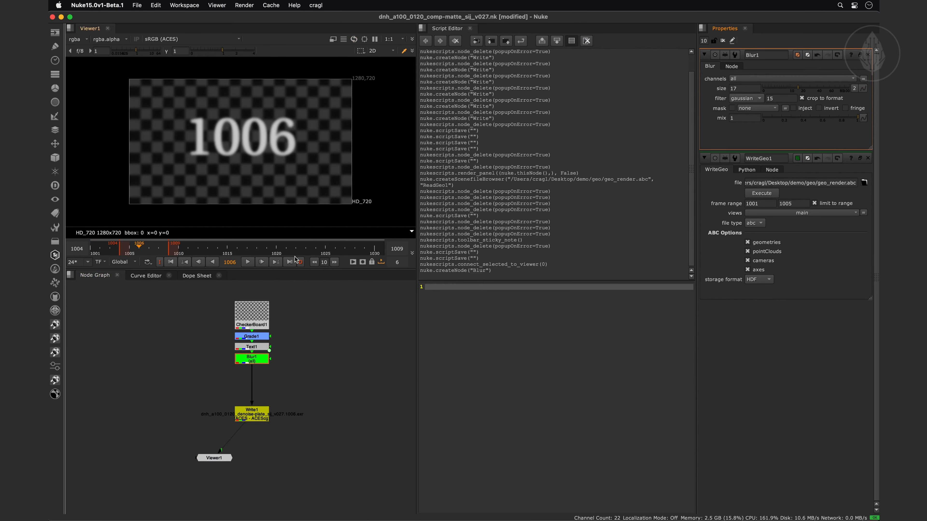
Extend the viewer's frame range to end at 1015 and render Write1 over the current range
left_click(231, 246, "super")
left_click(257, 417)
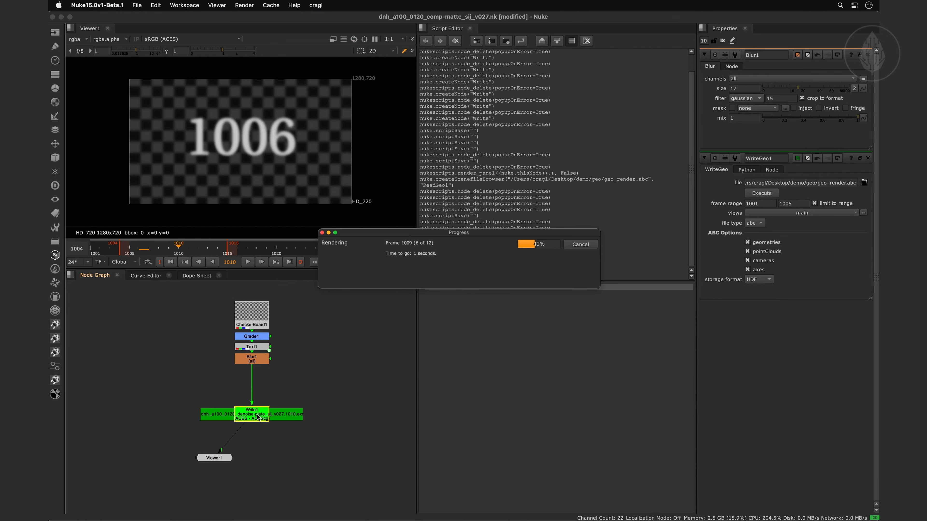
Delete the Blur node and render Write1 again
left_click(254, 359)
key("Delete")
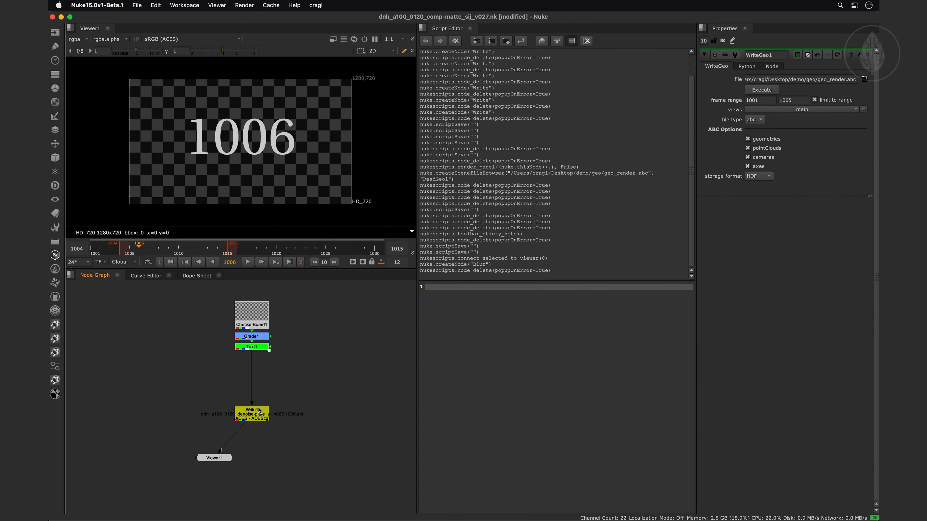
left_click(259, 416)
key("F7")
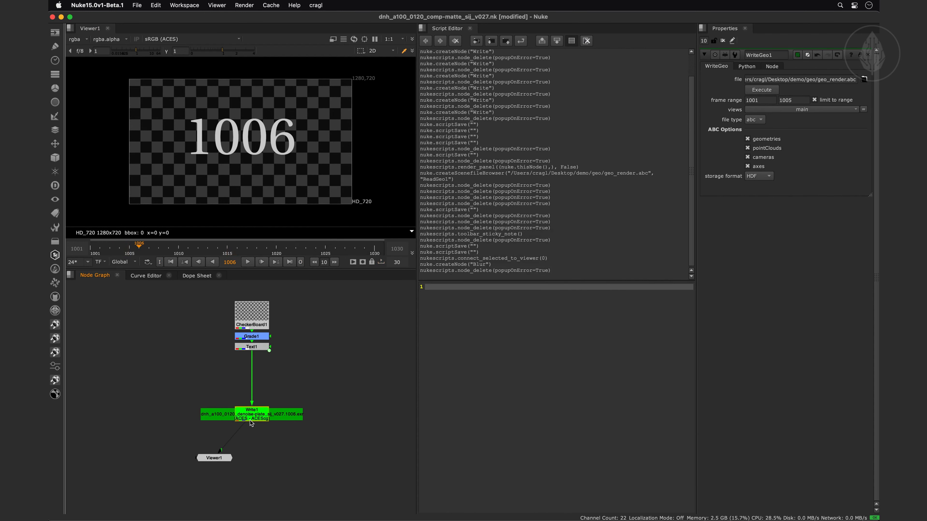
key("F7")
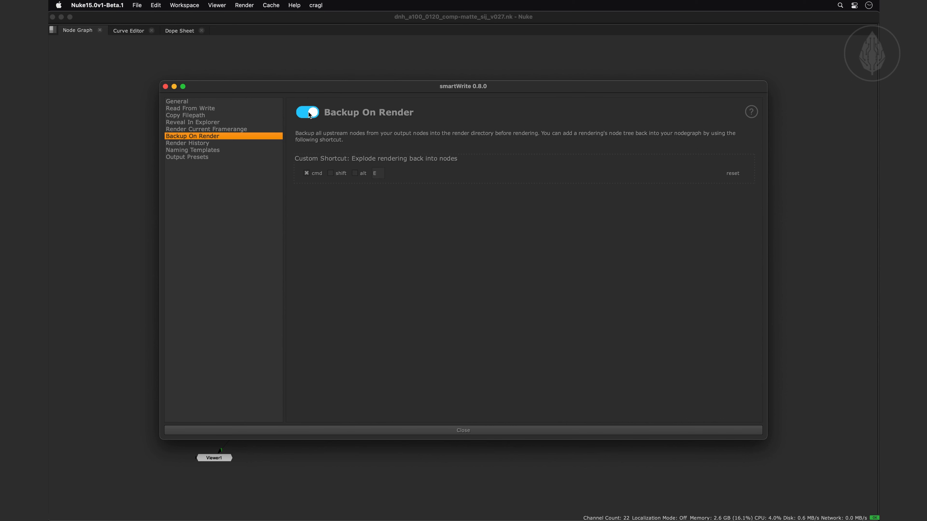
Render Write1 with Backup On Render enabled and save the script
left_click(429, 431)
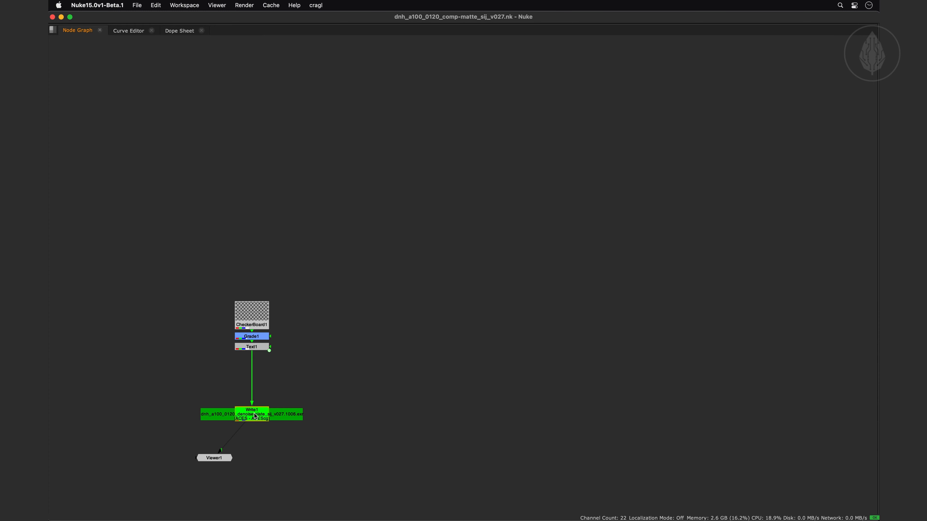
key("F7")
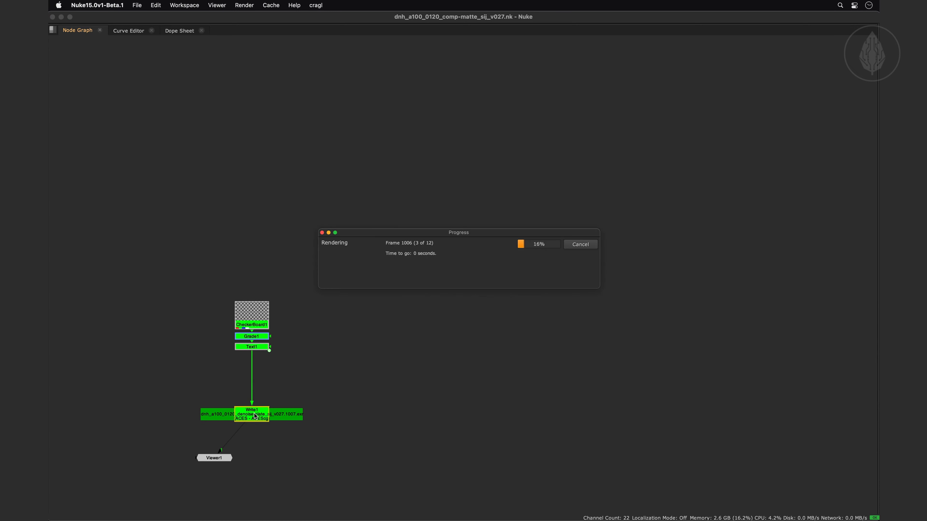
key("super+s")
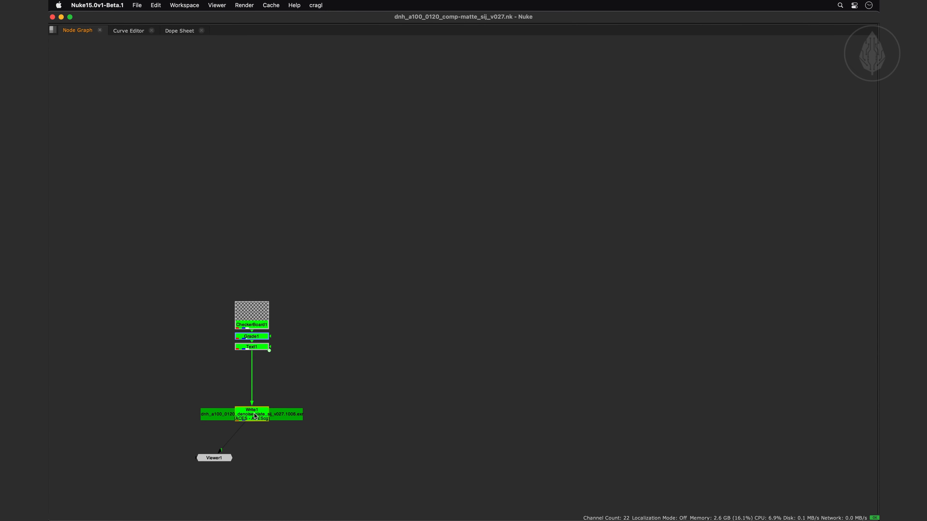
Reveal Write1's output from the Output Settings Window and inspect the backed-up .nk file in the v027 folder
key("Tab")
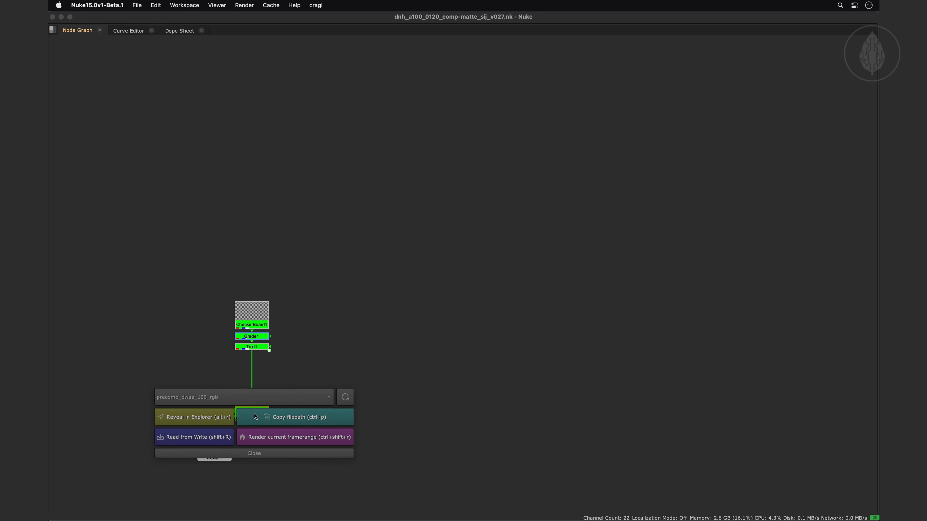
left_click(210, 417)
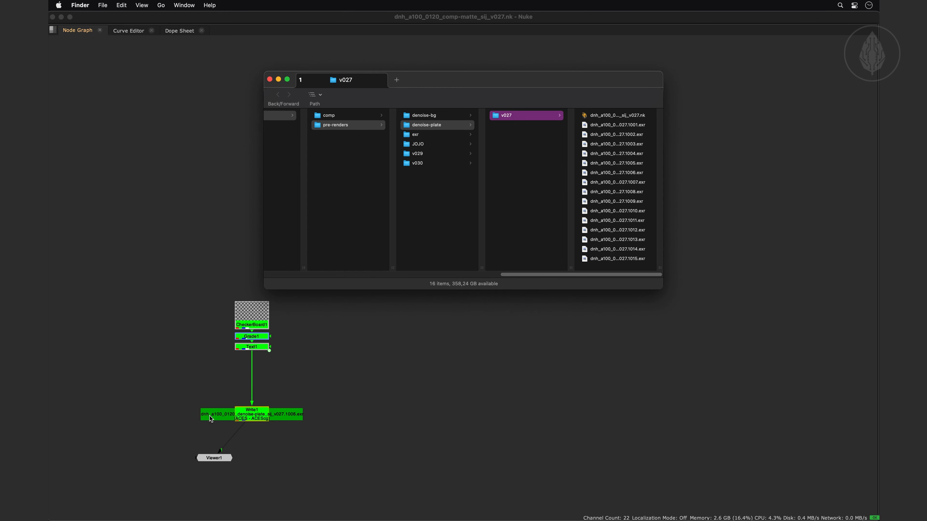
left_click(590, 115)
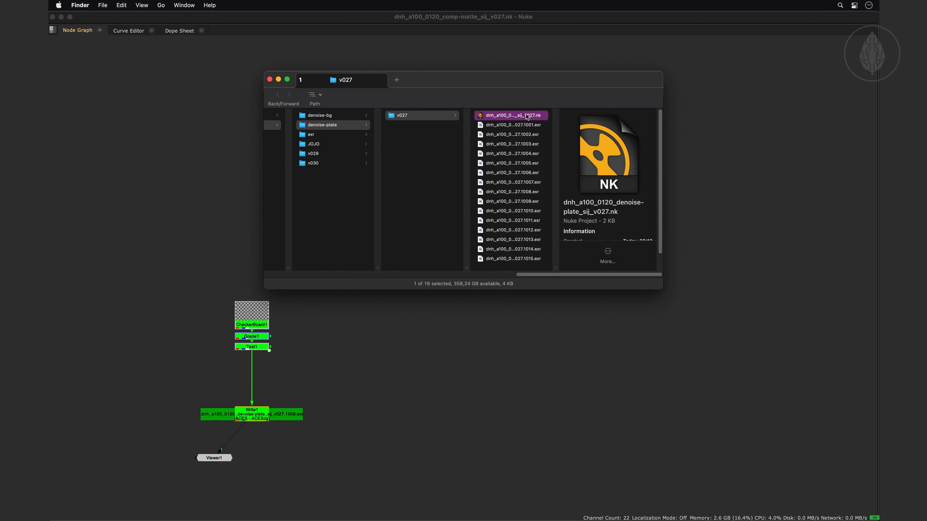
key("super+w")
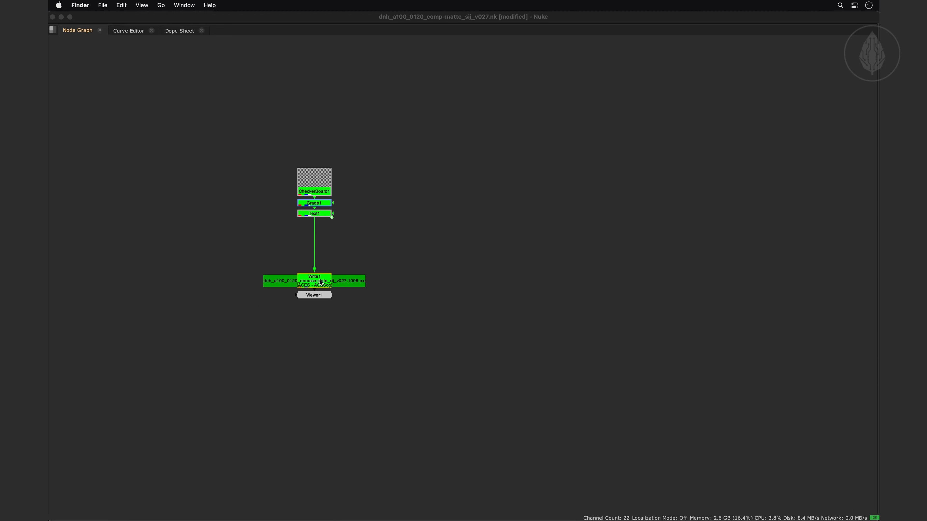
Create a Read node from Write1, place it below the tree, and delete the original nodes from CheckerBoard1 to Viewer1
left_click(320, 282)
key("alt+r")
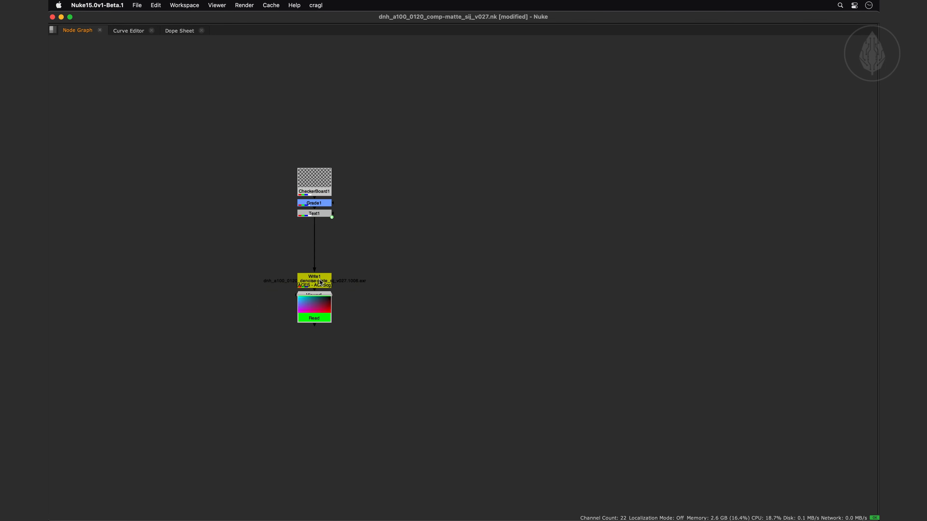
left_click_drag(317, 310, 321, 370)
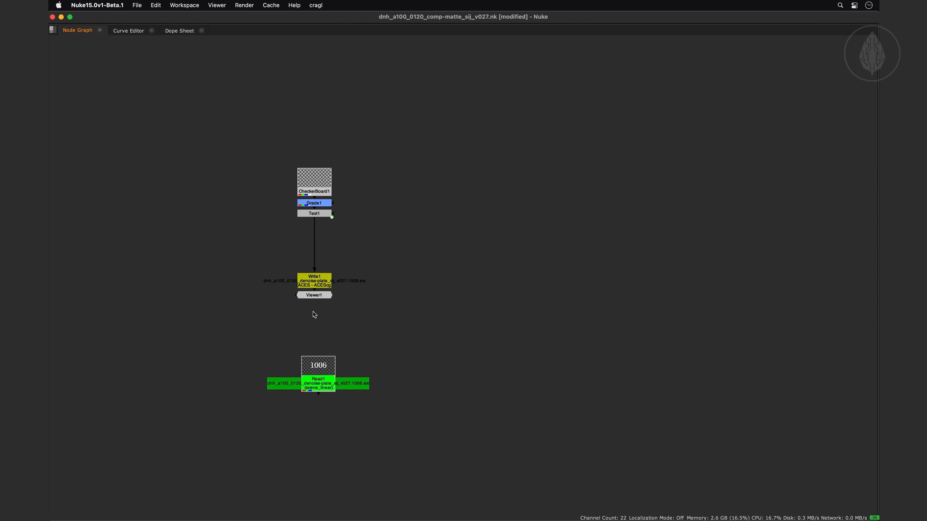
left_click_drag(267, 144, 361, 312)
key("Delete")
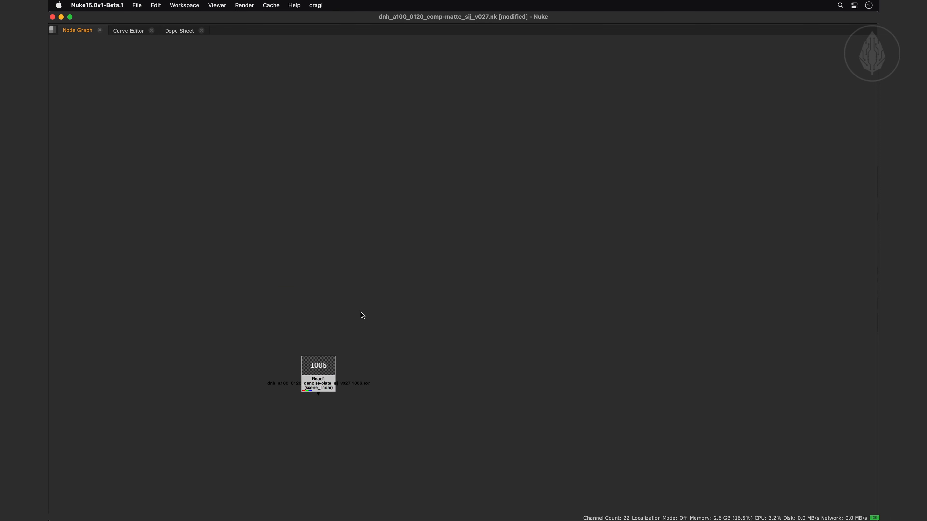
Explode the rendering in Read1 back into its node tree and delete Read1
left_click(317, 368)
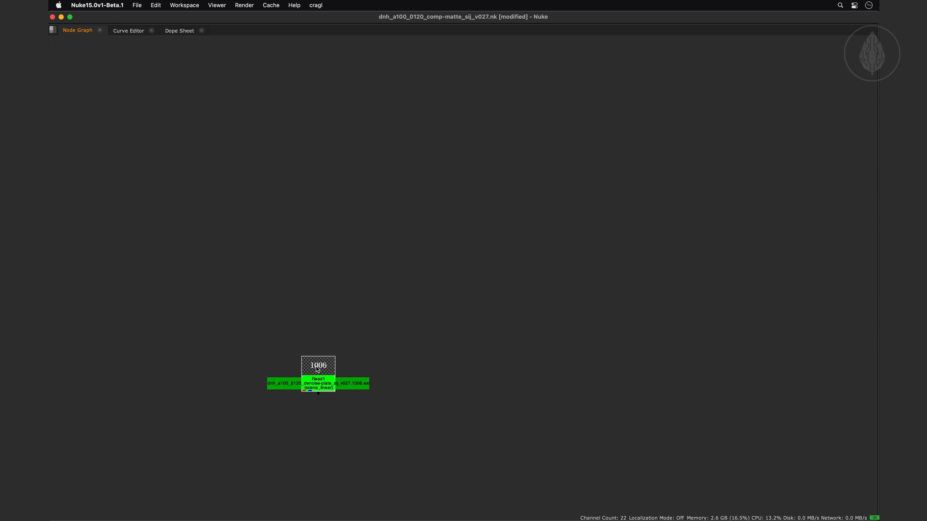
key("ctrl+z")
mouse_move(317, 343)
left_mouse_down()
mouse_move(297, 316)
mouse_move(324, 316)
mouse_move(317, 335)
left_mouse_up()
left_click(315, 385)
key("Delete")
Connect the restored Write1 to a viewer, with the Viewer1 node placed below it, and save the script
left_click(315, 335)
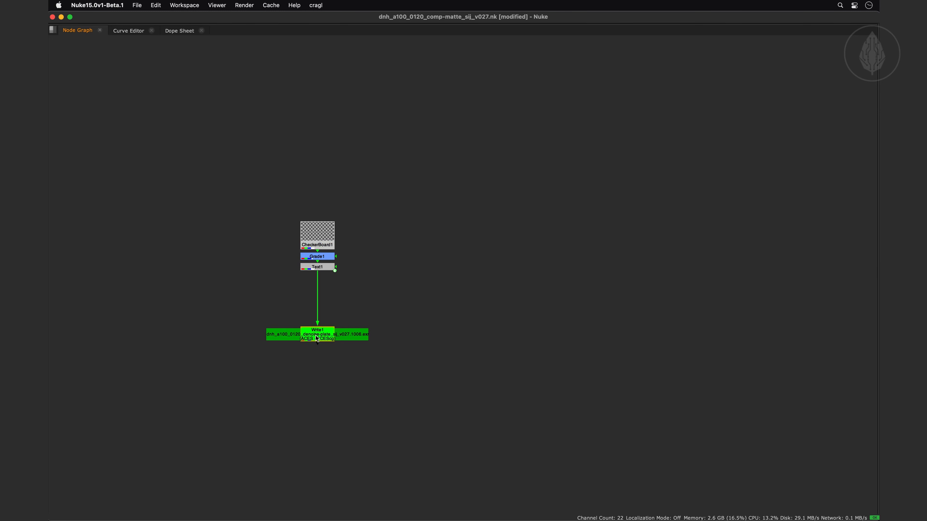
key("1")
left_click_drag(316, 347, 299, 379)
middle_click_drag(362, 345, 333, 388)
key("super+s")
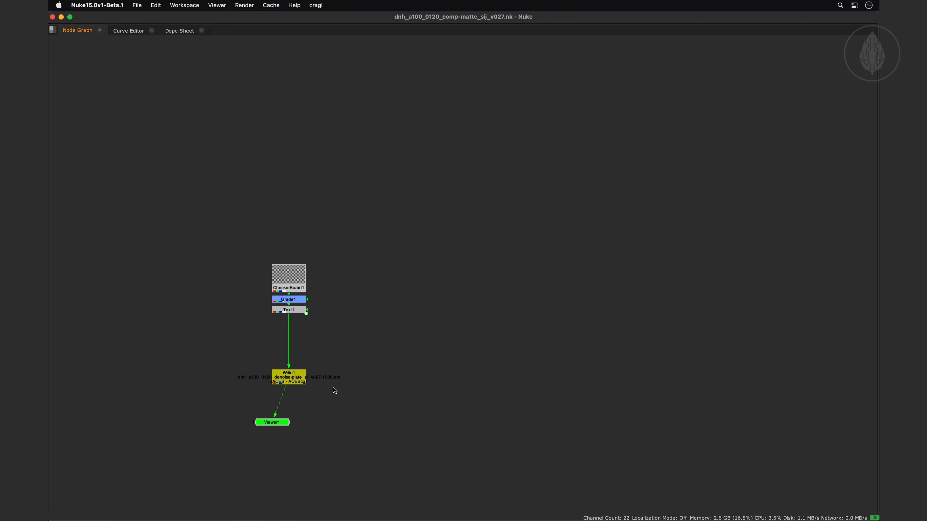
Render the restored Write1 node
left_click(293, 378)
key("F7")
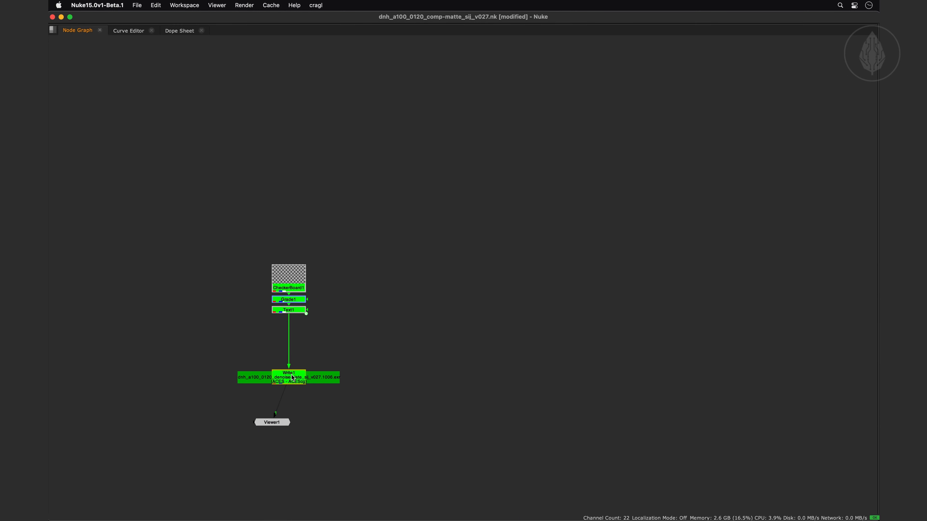
Create a Read node from the rendered Write1, move it clear of the tree, and delete the original nodes including Viewer1
key("alt+r")
middle_click_drag(288, 423, 242, 346)
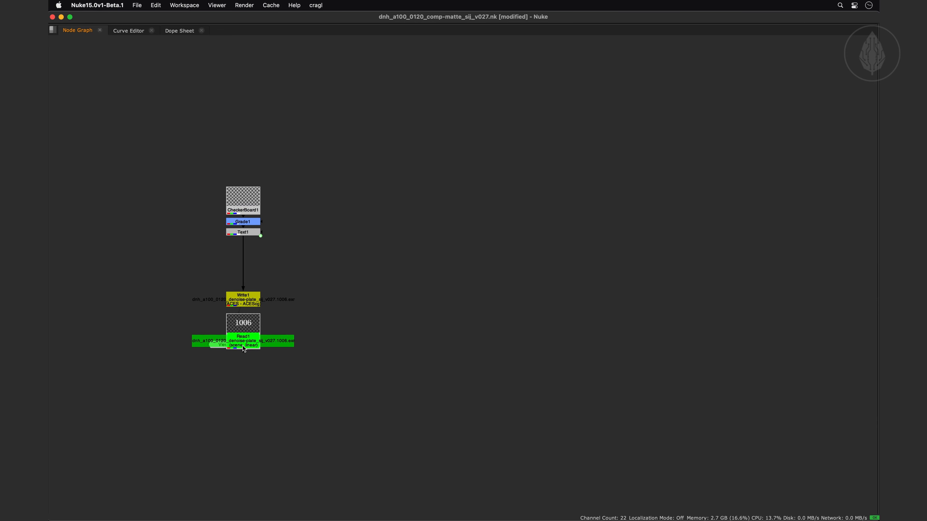
left_click_drag(243, 345, 409, 305)
left_click_drag(167, 168, 315, 366)
key("Delete")
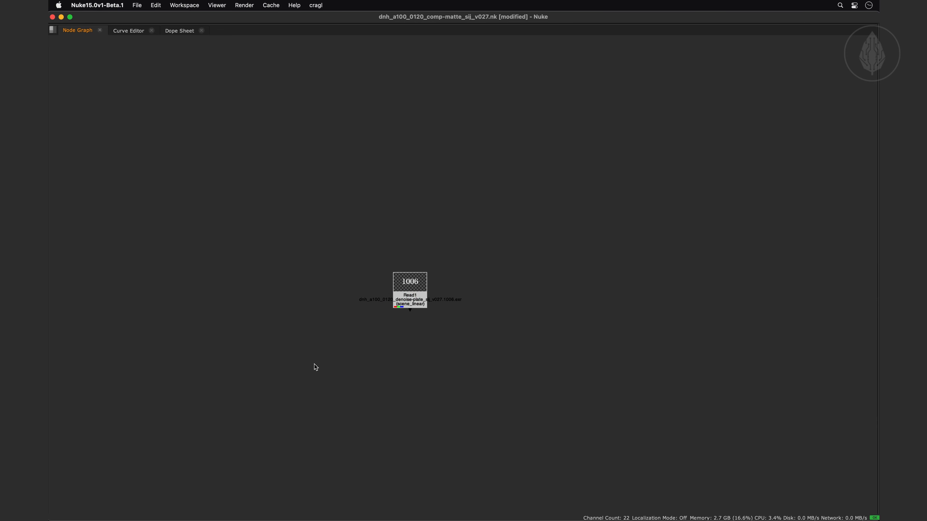
Explode the Read1 rendering back into its node tree and place the restored tree directly above Read1
left_click(408, 297)
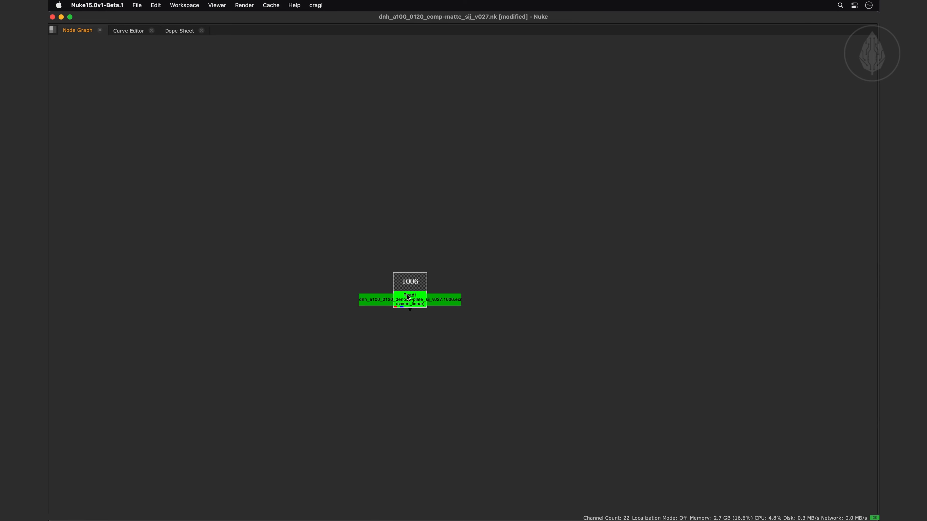
key("super+z")
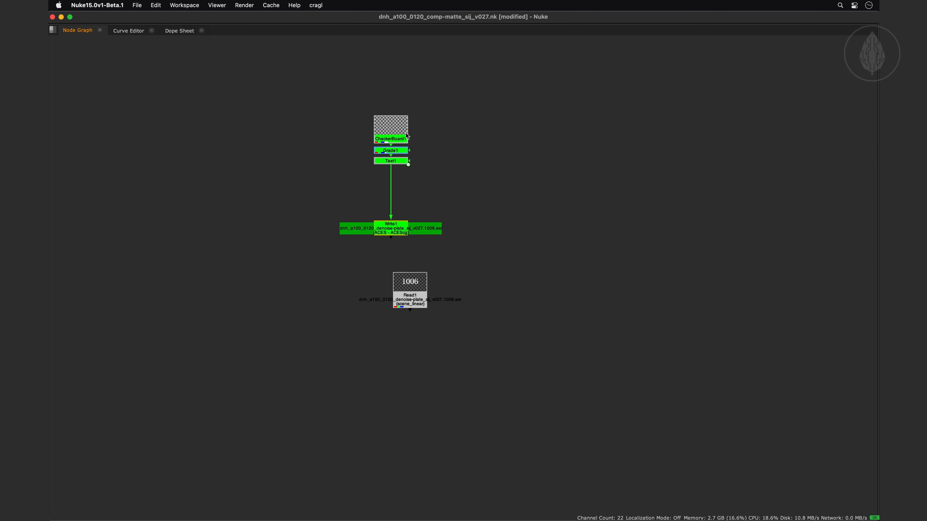
left_click_drag(407, 136, 424, 159)
left_click(359, 203)
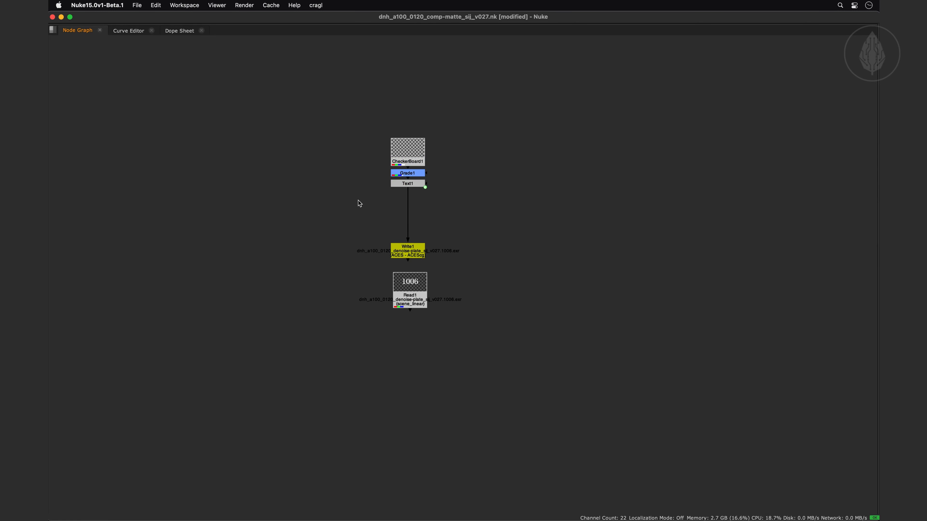
Create a DeepRead node from DeepWrite1 and move it to the empty area beside the deep node tree
scroll(358, 200, "down", 4)
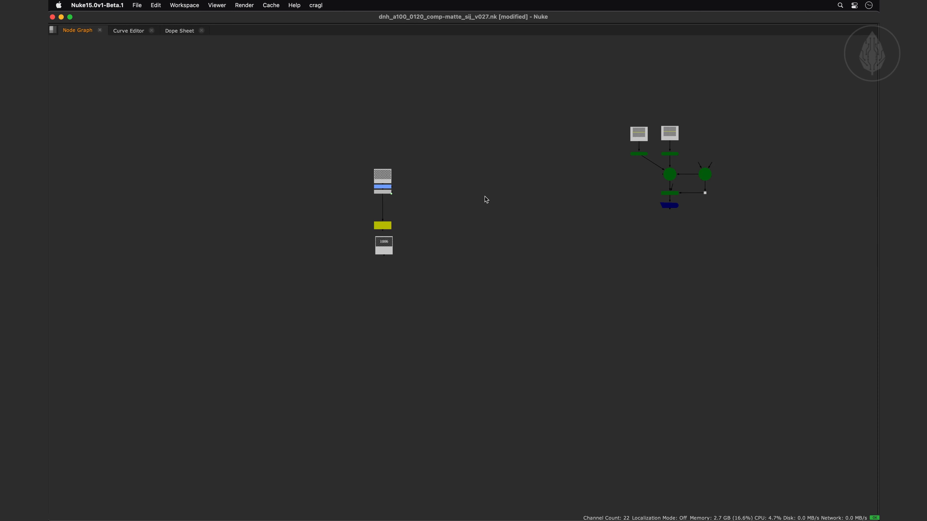
middle_click_drag(523, 196, 256, 222)
scroll(367, 209, "up", 4)
left_click(443, 258)
key("shift+r")
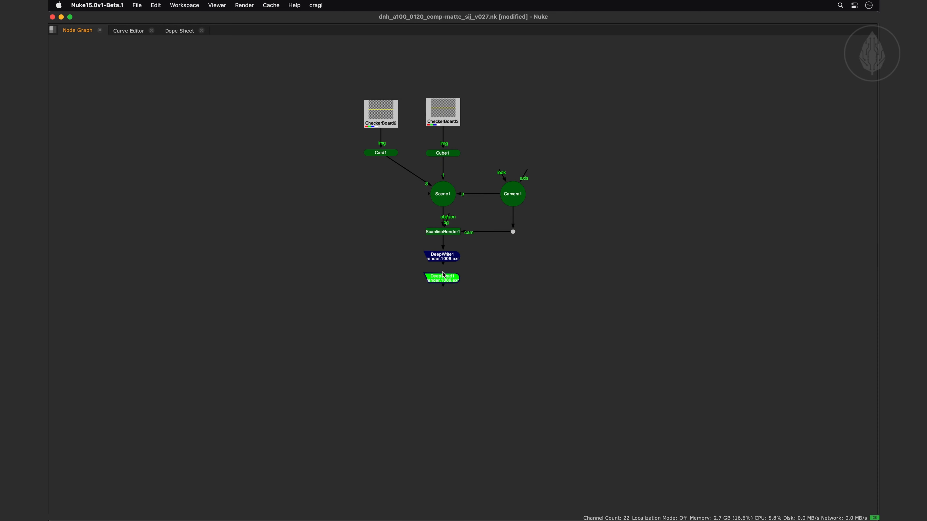
left_click_drag(443, 280, 540, 345)
middle_click_drag(601, 334, 500, 306)
left_click_drag(439, 316, 599, 287)
Explode the DeepRead1 rendering back into its node tree, and delete the restored nodes together with DeepRead1
key("super+v")
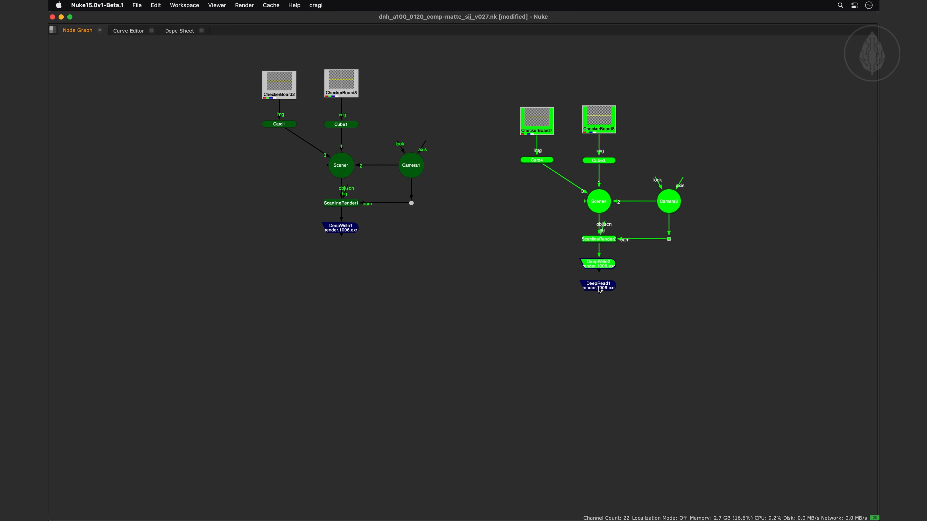
mouse_move(524, 117)
left_mouse_down()
mouse_move(527, 134)
mouse_move(528, 106)
left_mouse_up()
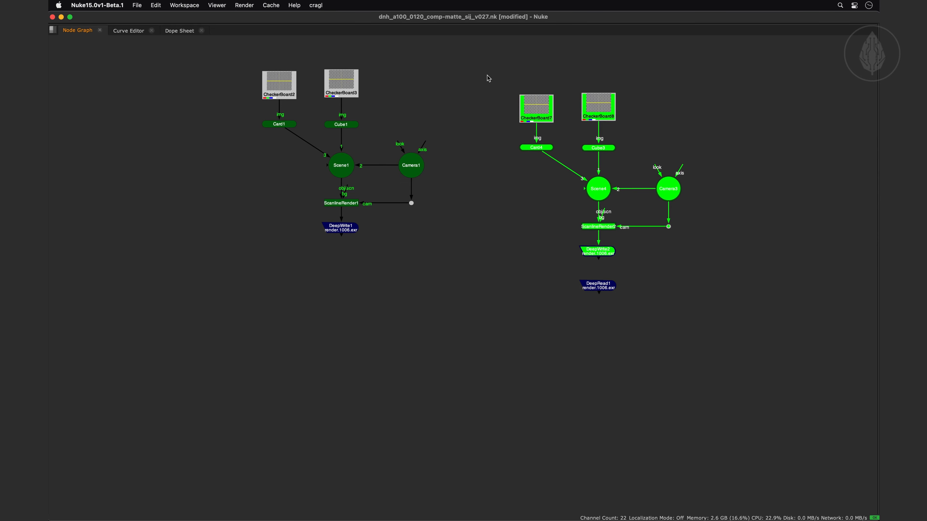
left_click_drag(489, 76, 701, 329)
key("Delete")
Create a ReadGeo node from WriteGeo1, loading geo_render.abc as an all-in-one node
scroll(658, 215, "down", 4)
middle_click_drag(622, 206, 267, 221)
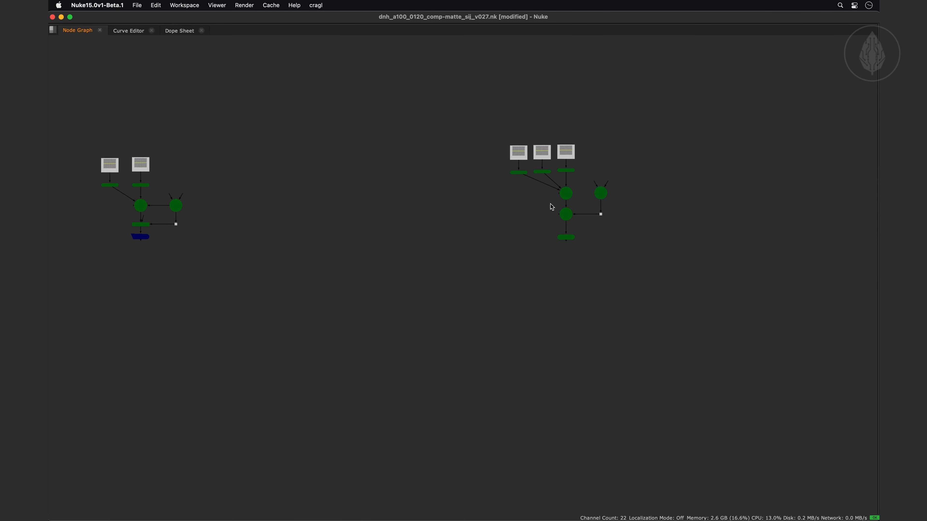
middle_click_drag(550, 203, 464, 205)
scroll(468, 215, "up", 4)
left_click(493, 261)
key("alt+r")
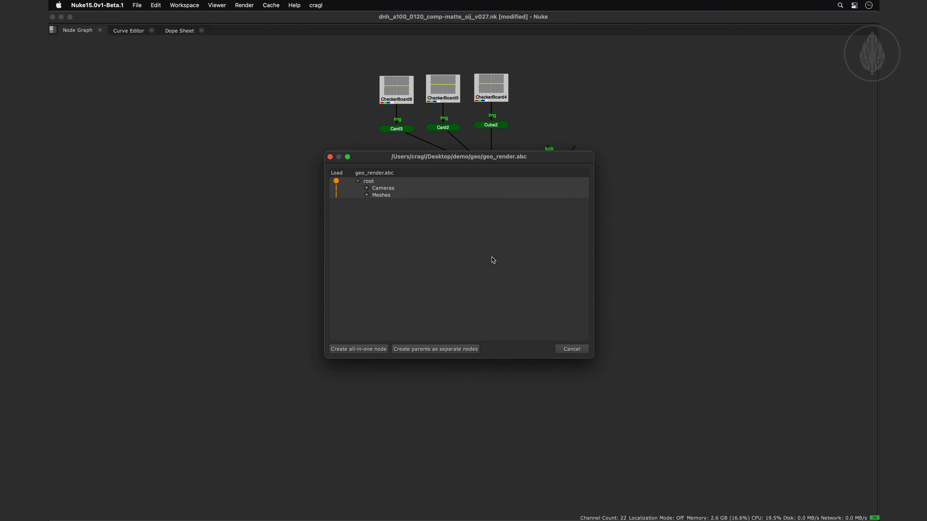
left_click(368, 350)
left_click(474, 334)
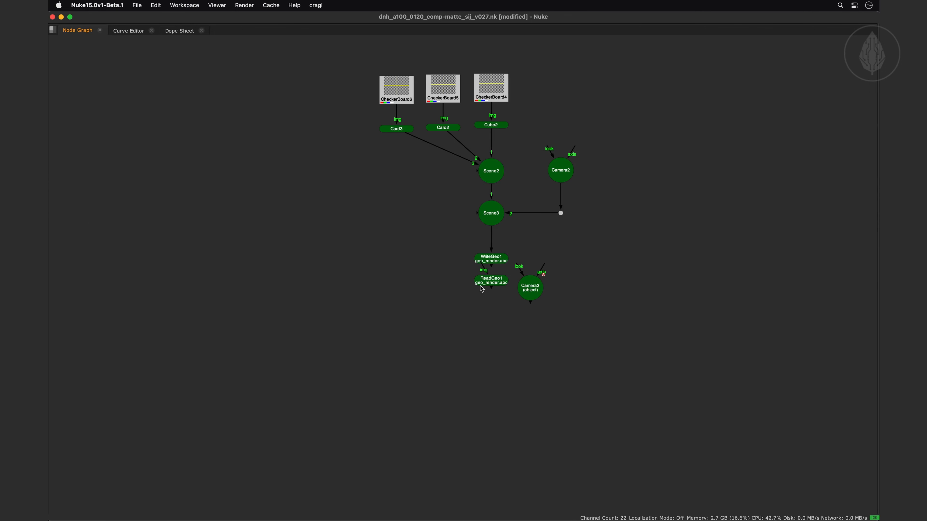
Move ReadGeo1 clear of the geometry tree and explode its rendering back into a node tree
left_click_drag(480, 284, 713, 337)
middle_click_drag(747, 331, 552, 336)
left_click_drag(554, 339, 671, 260)
key("super+v")
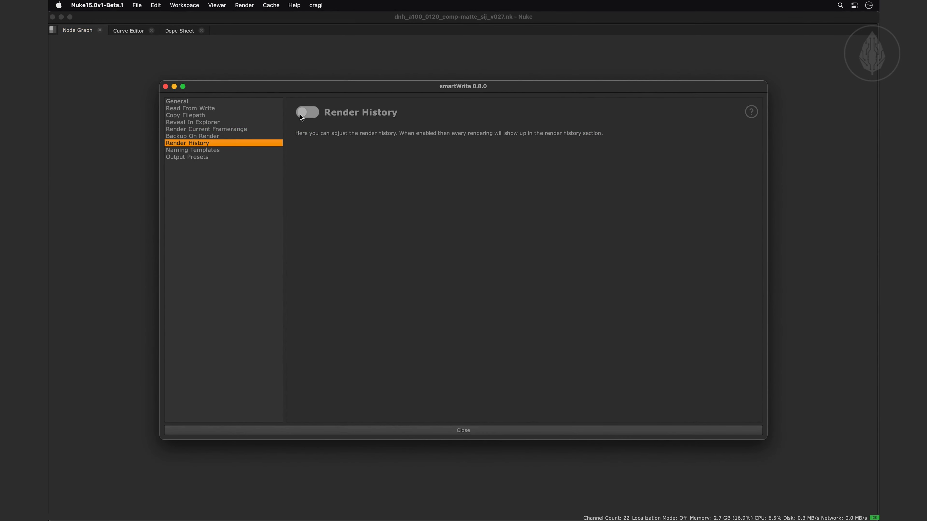
Enable Render History in the smartWrite settings and launch the render history
left_click(305, 113)
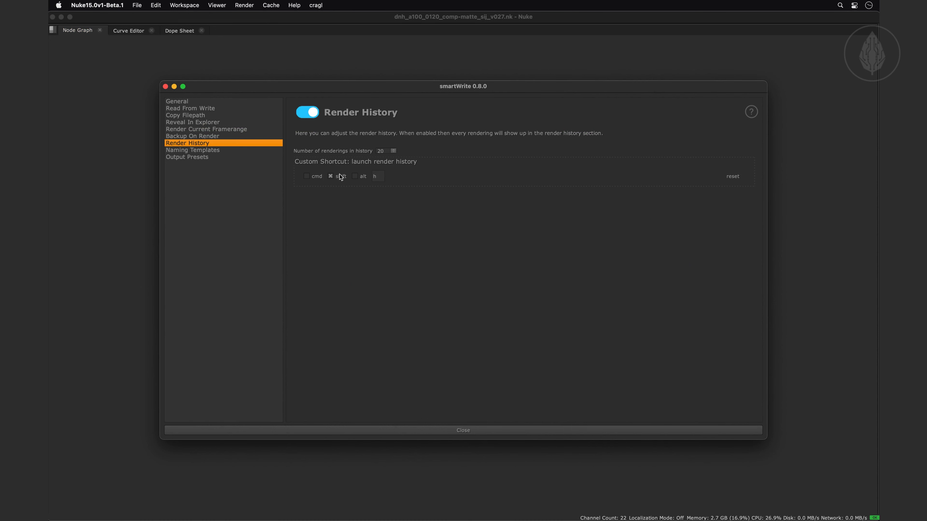
left_click(410, 432)
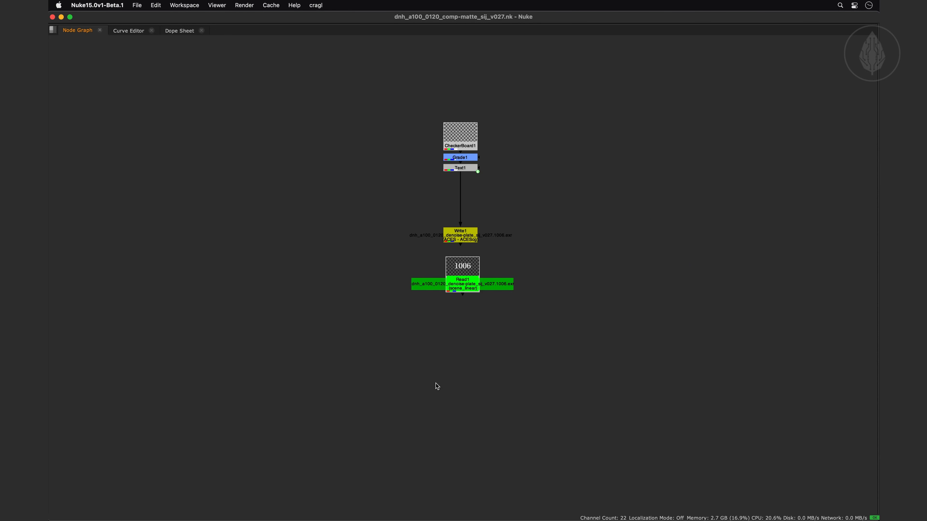
key("shift+h")
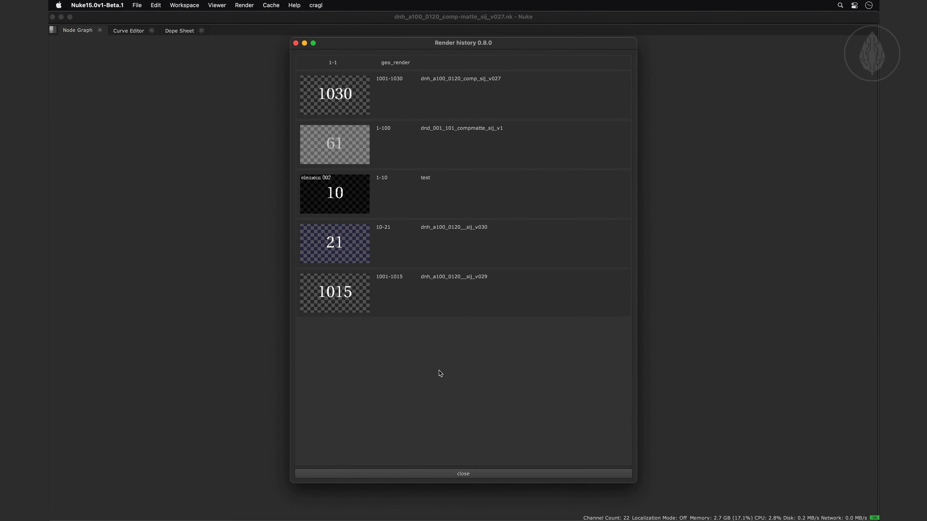
Insert the dnh_a100_0120_comp_sij_v027 rendering from the render history into the node graph, and delete the resulting Read node
right_click(350, 90)
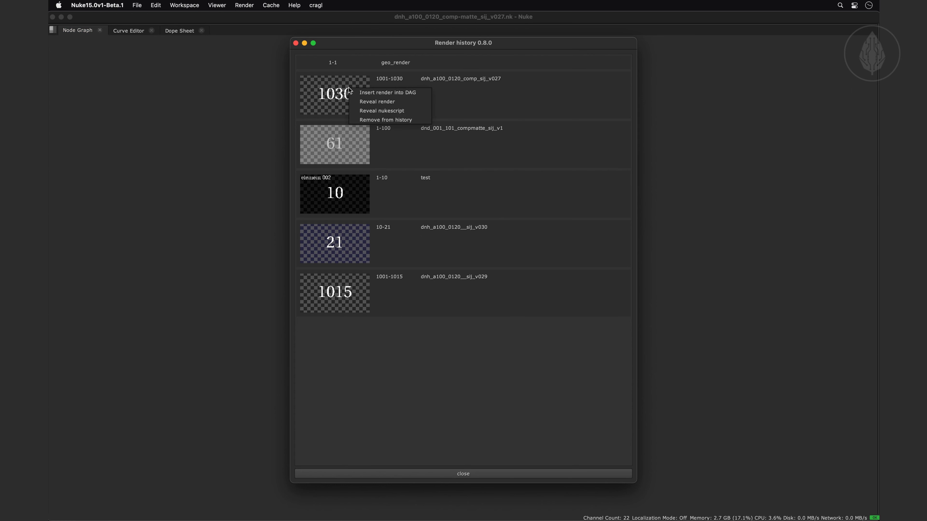
left_click_drag(349, 91, 175, 188)
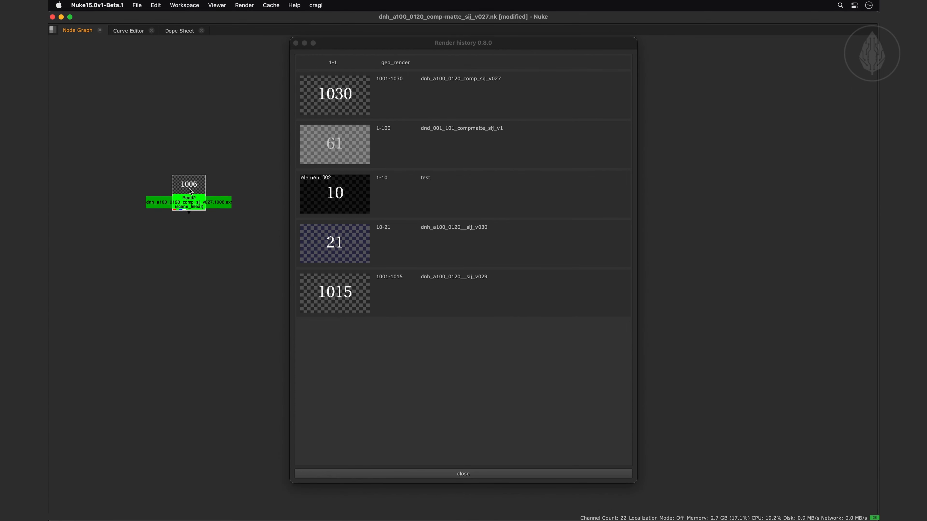
key("Delete")
right_click(323, 105)
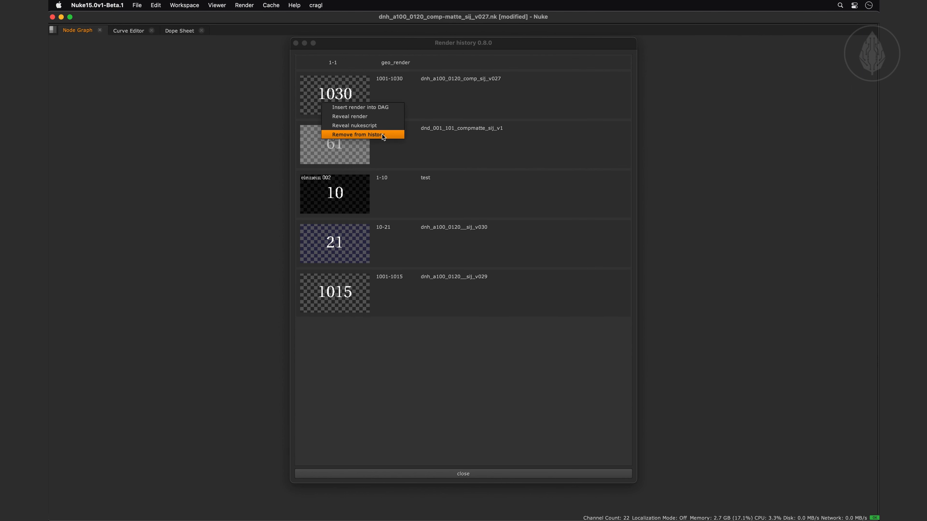
left_click(296, 43)
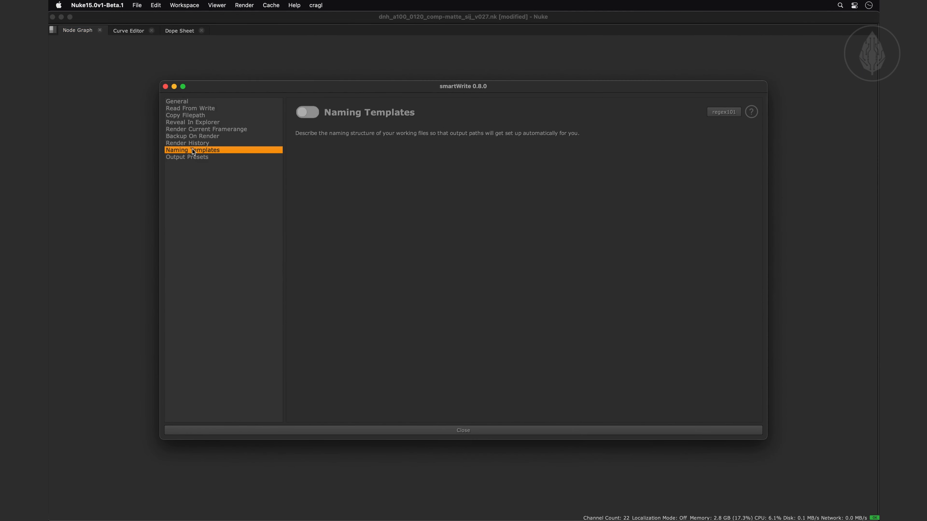
Enable Output Presets in the smartWrite settings and create a Write preset named comp
left_click(194, 157)
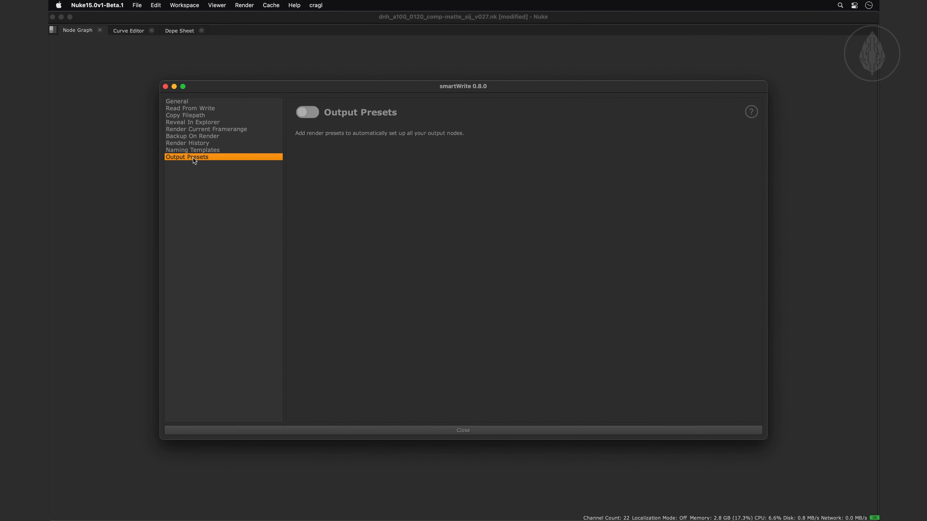
left_click(308, 112)
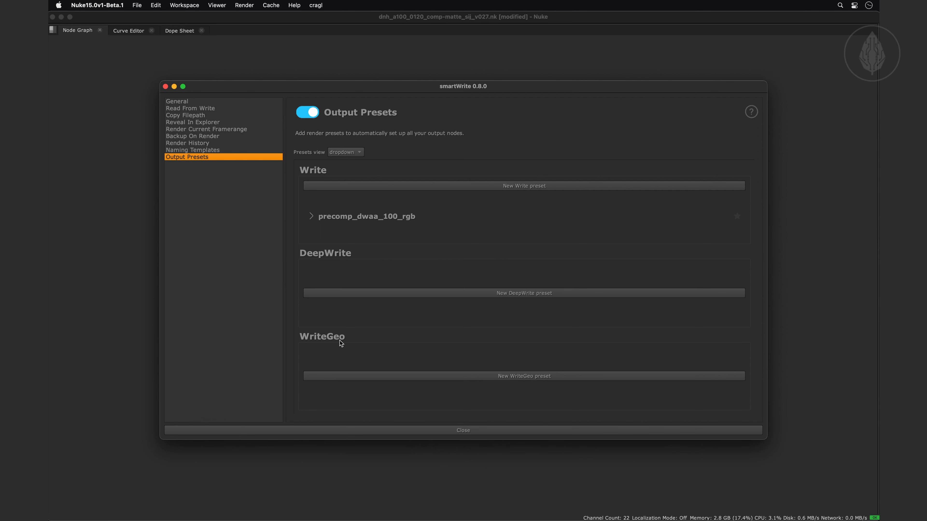
left_click(473, 186)
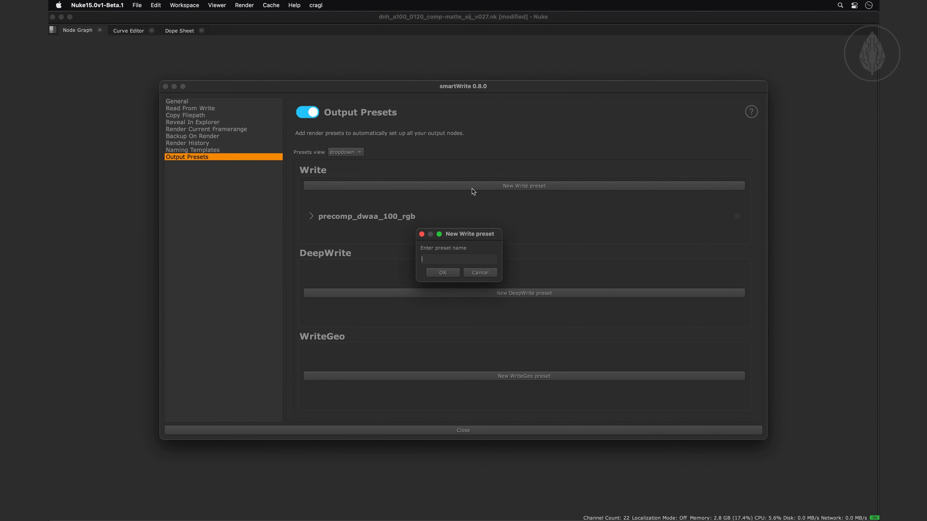
type("comp")
left_click(443, 273)
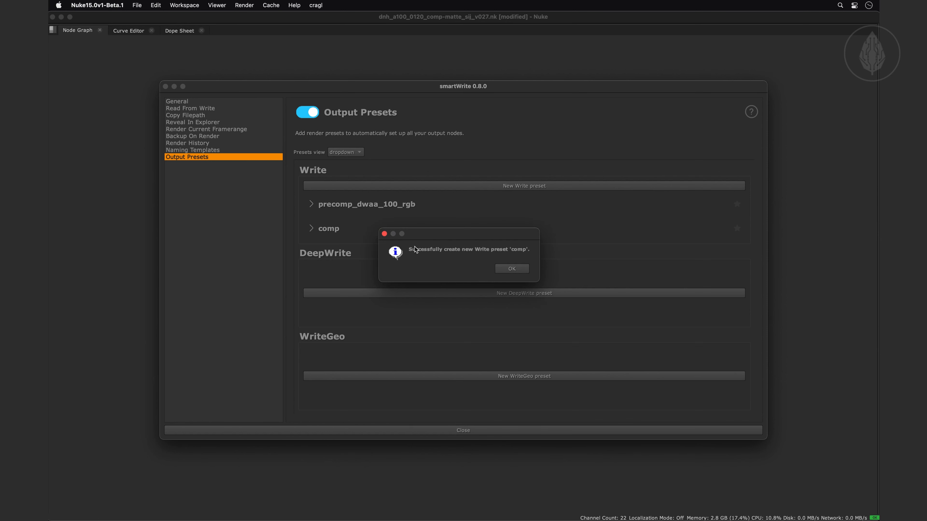
left_click(508, 267)
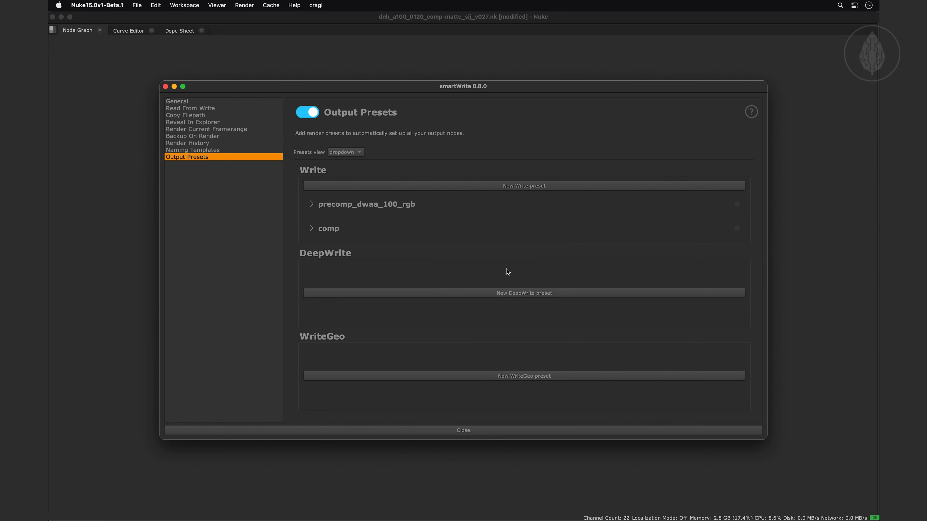
Set the comp preset's file_type to exr, colorspace to ACES - ACEScg and channels to rgba
left_click(312, 227)
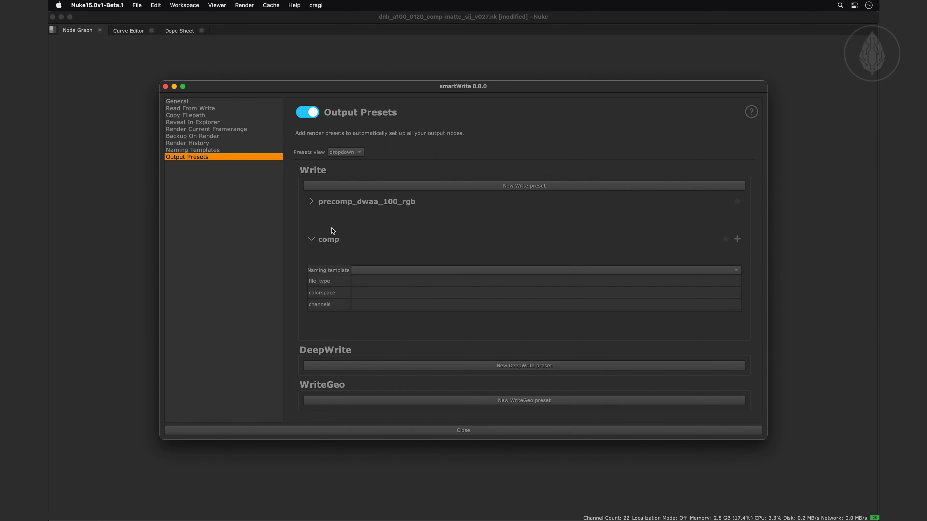
left_click(366, 271)
left_click(387, 269)
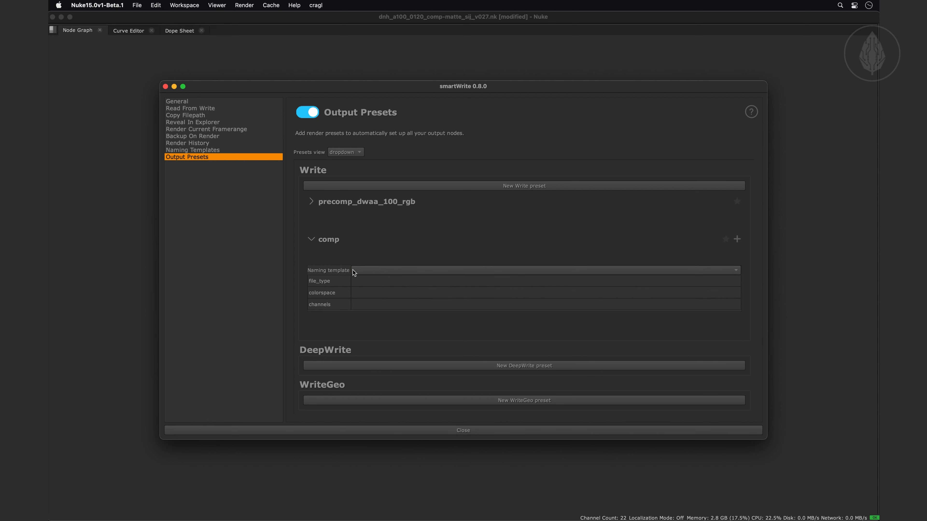
left_click(354, 281)
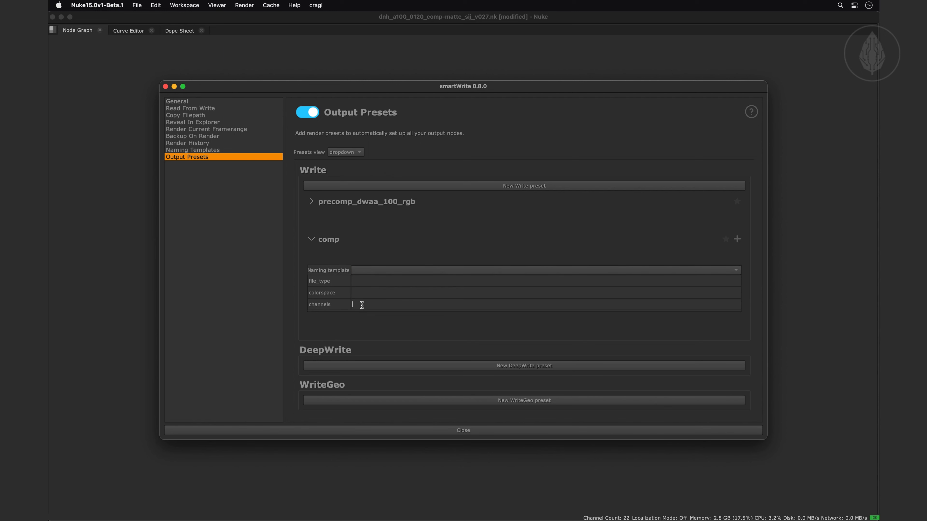
left_click(362, 281)
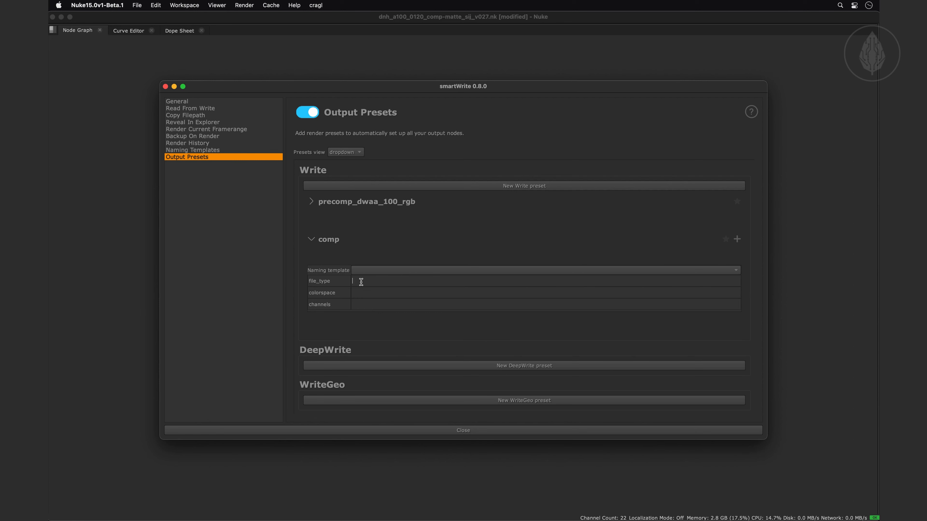
type("ex")
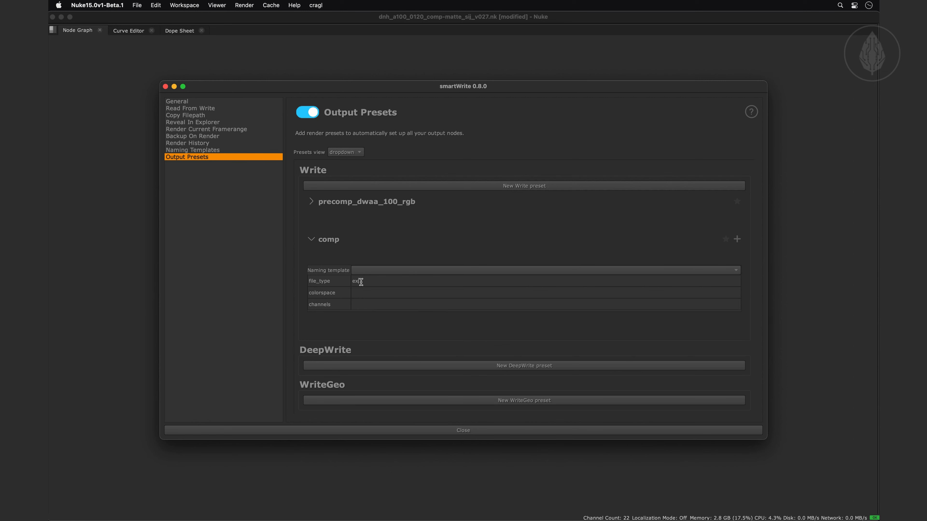
type("r")
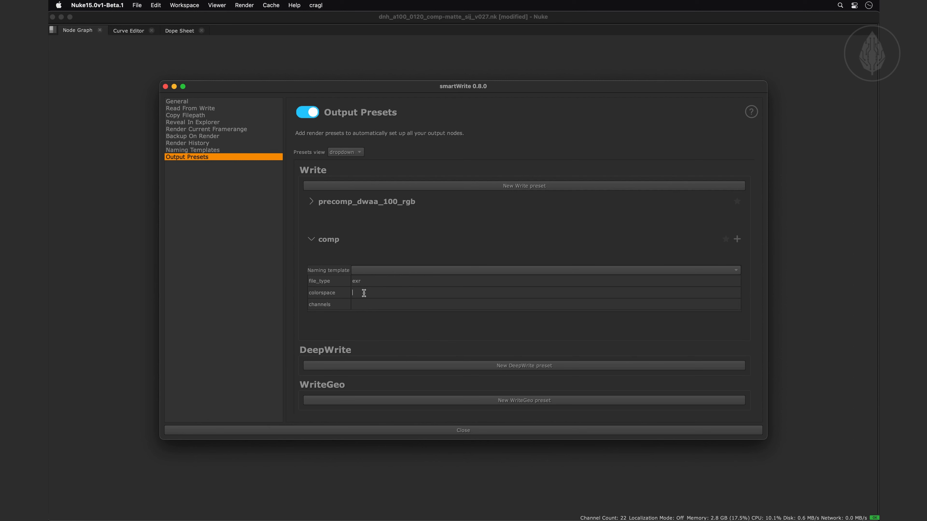
left_click(364, 293)
type("ACES - ACEScg")
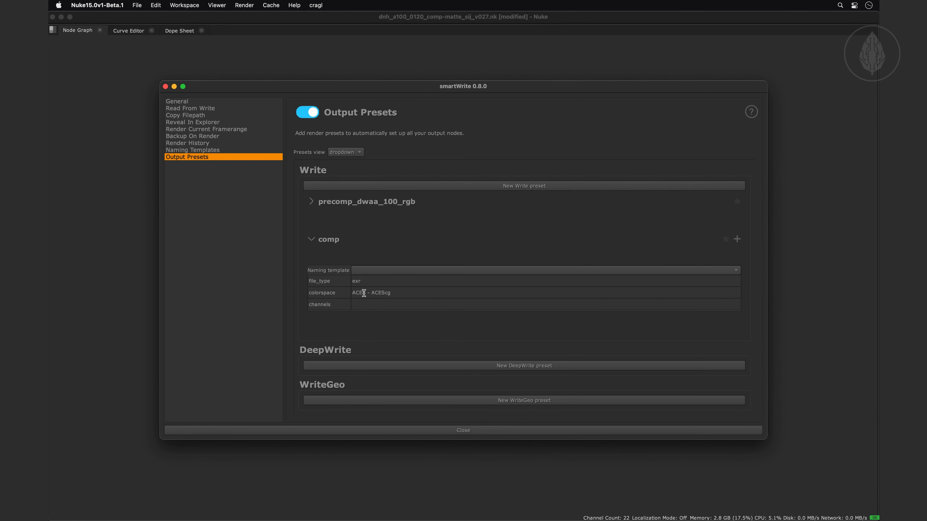
left_click(368, 304)
type("rgba")
Create another Write preset named proxy-jpg
left_click(462, 186)
type("pro")
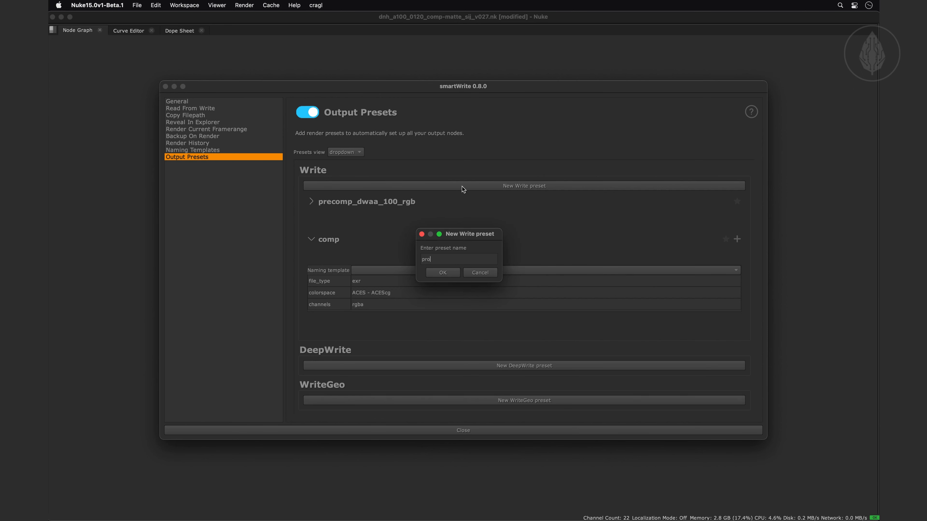
type("xy-jpg")
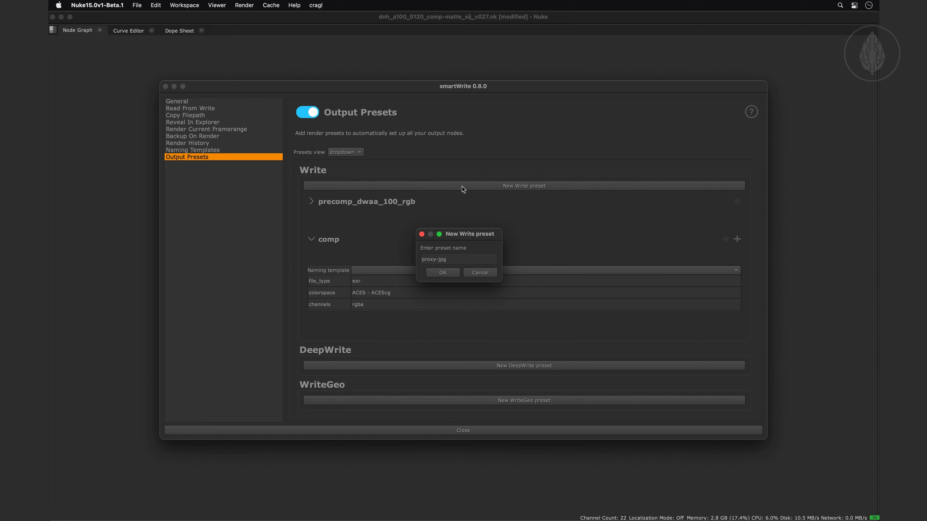
left_click(443, 272)
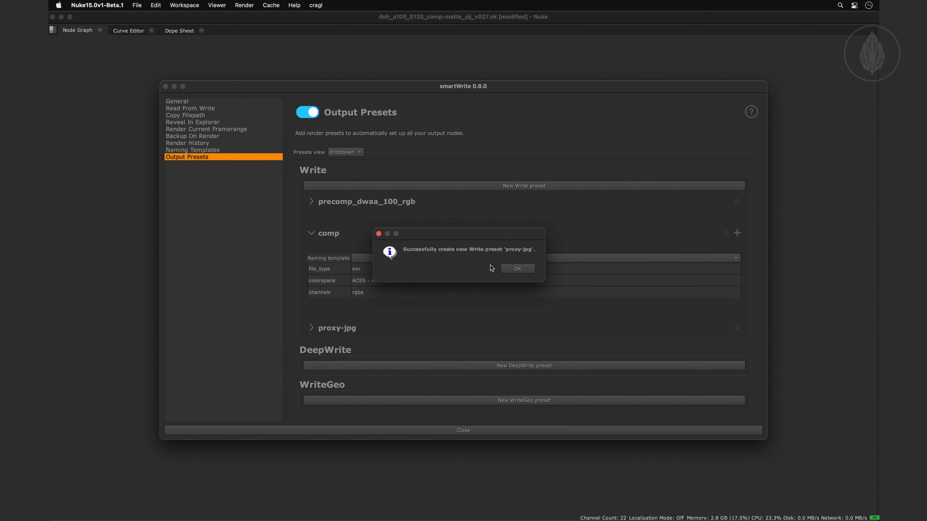
Set the proxy-jpg preset's file_type to jpg, colorspace to Output - sRGB and channels to rgb, and close the settings
left_click(511, 269)
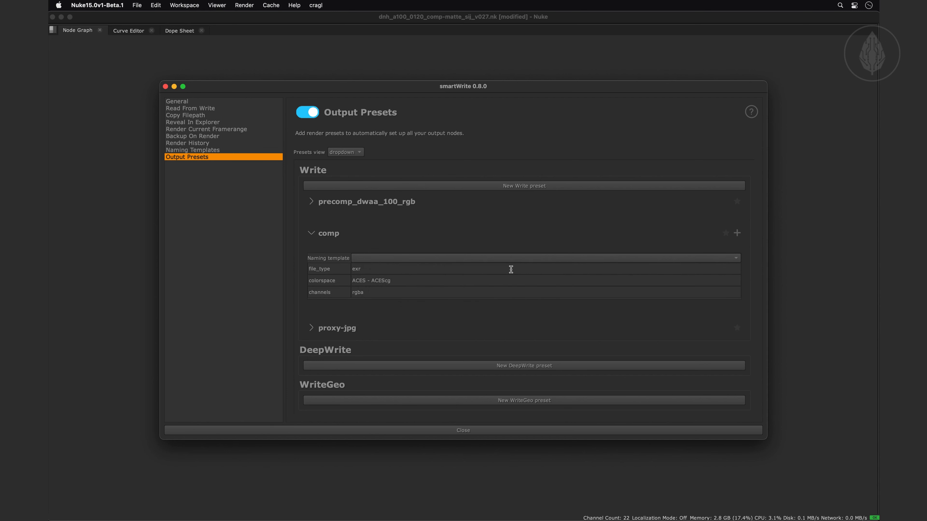
left_click(312, 233)
left_click(312, 240)
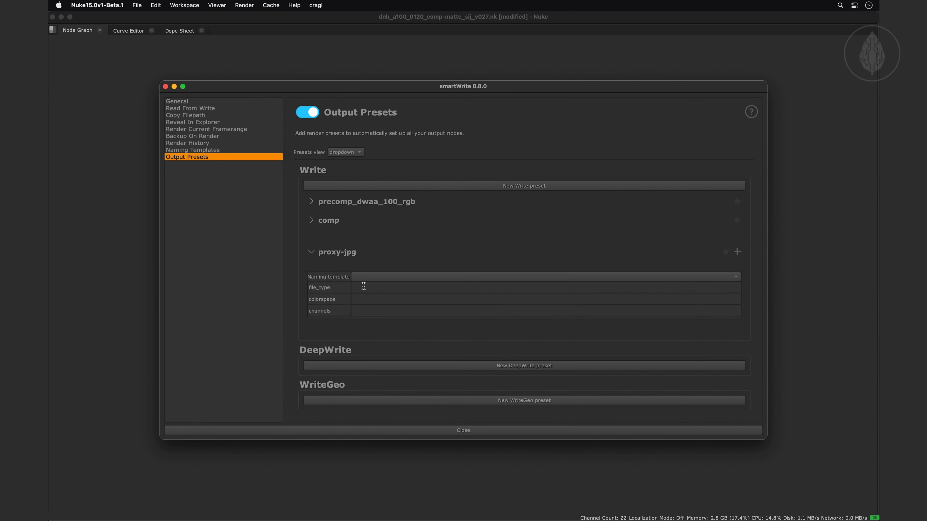
type("jpg")
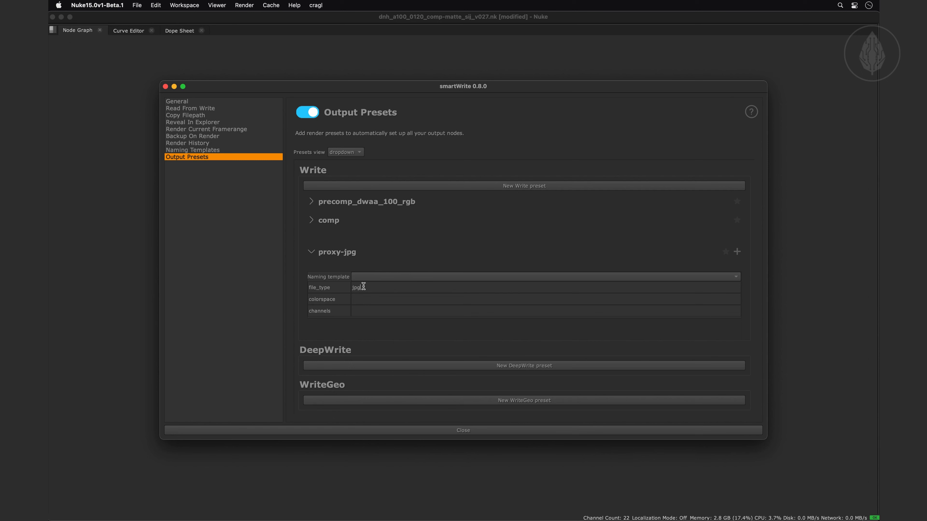
left_click(365, 299)
type("Output - ")
type("sRGB")
type("rgb")
left_click(406, 430)
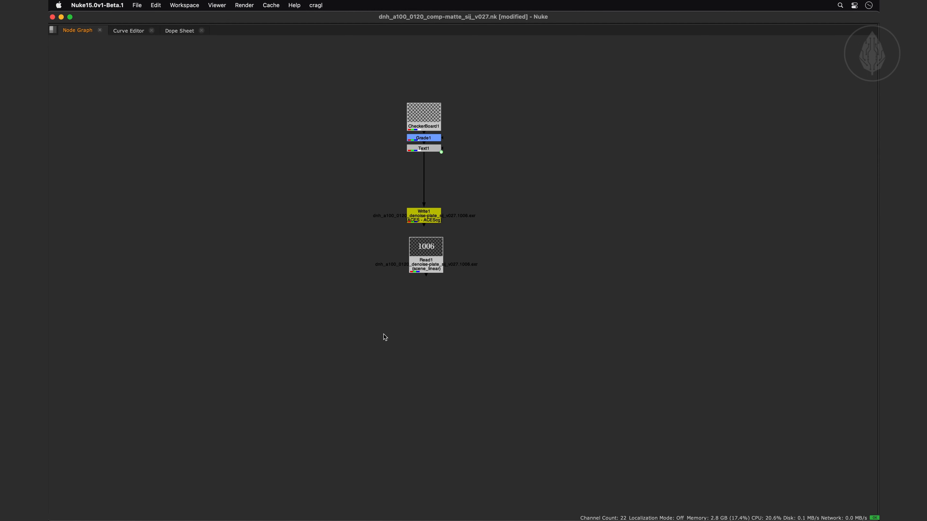
Create an unconnected Write node below the Read node and apply the comp output preset to it
key("w")
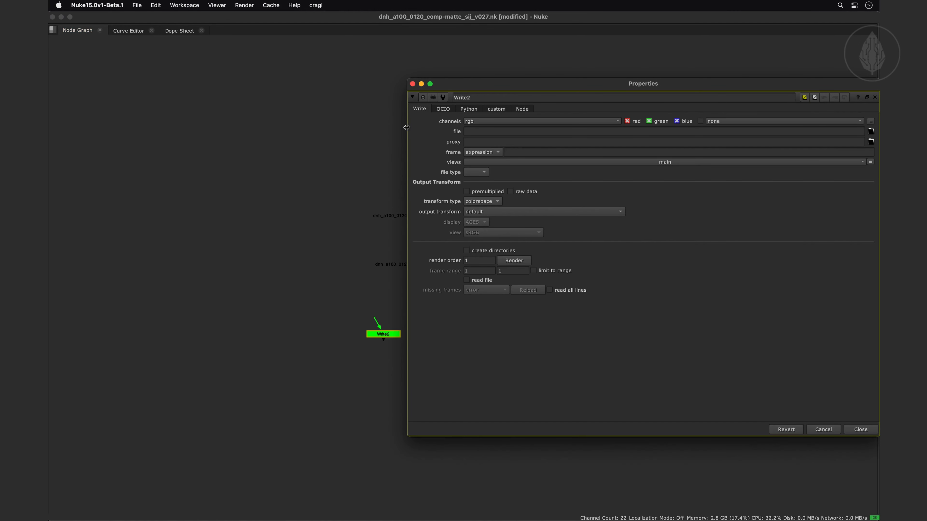
left_click_drag(406, 127, 548, 128)
left_click_drag(620, 91, 598, 68)
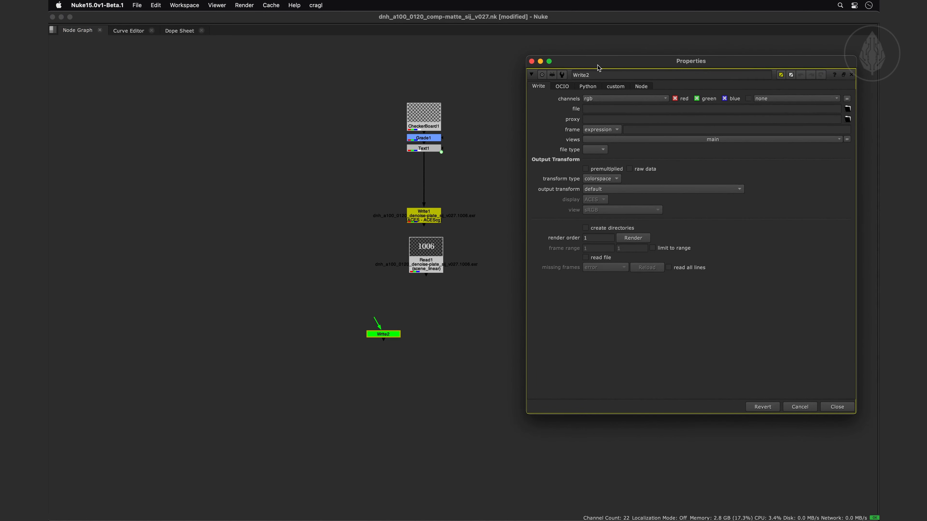
left_click(375, 333)
key("ctrl+w")
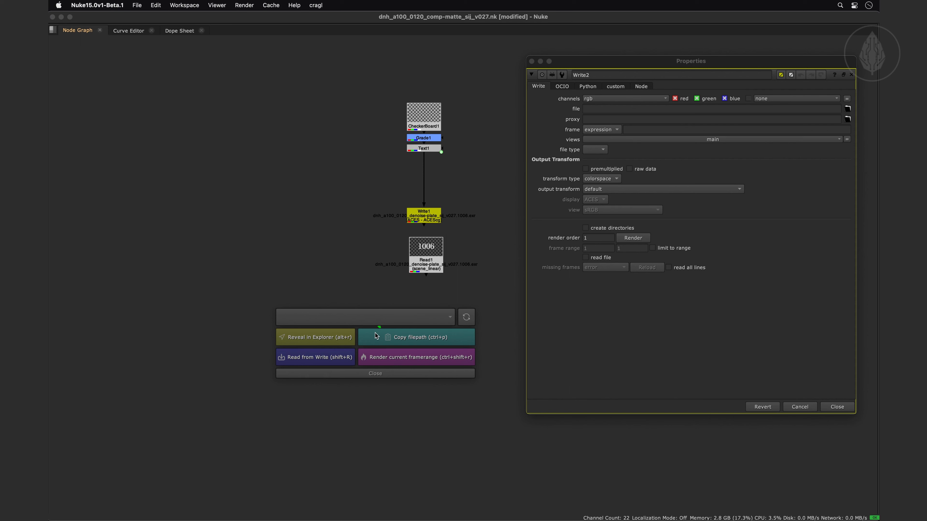
left_click(365, 318)
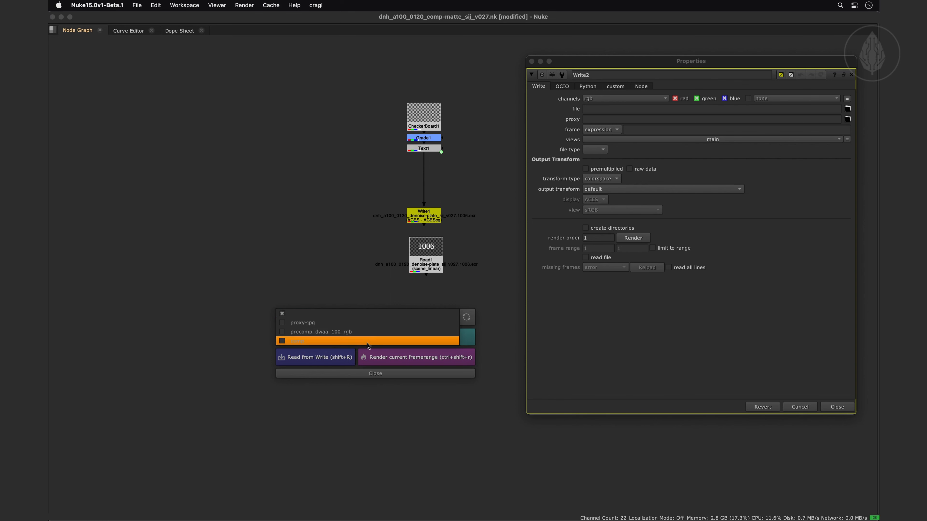
left_click(366, 341)
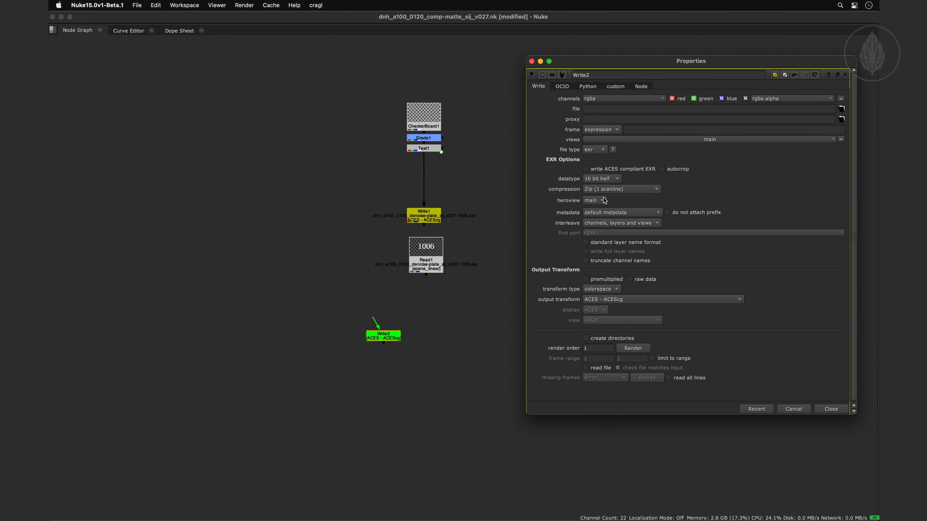
Switch the new Write node to the proxy-jpg preset and look up the knob name of its JPEG quality setting
left_click(379, 334)
key("alt+w")
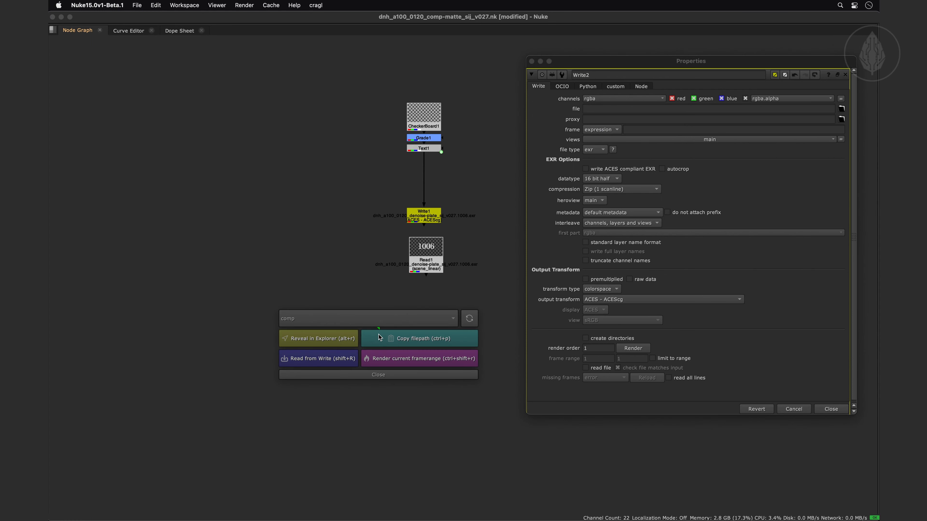
left_click(356, 318)
left_click(351, 297)
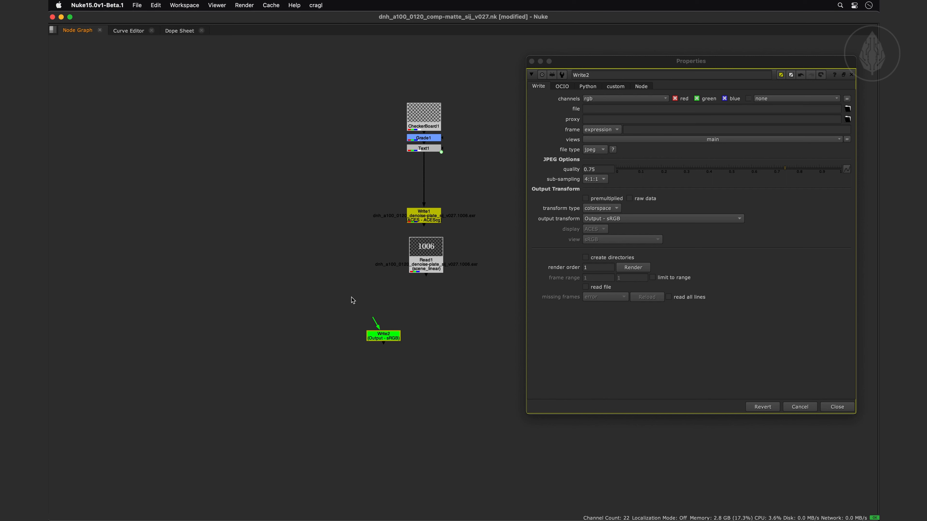
left_click(599, 169)
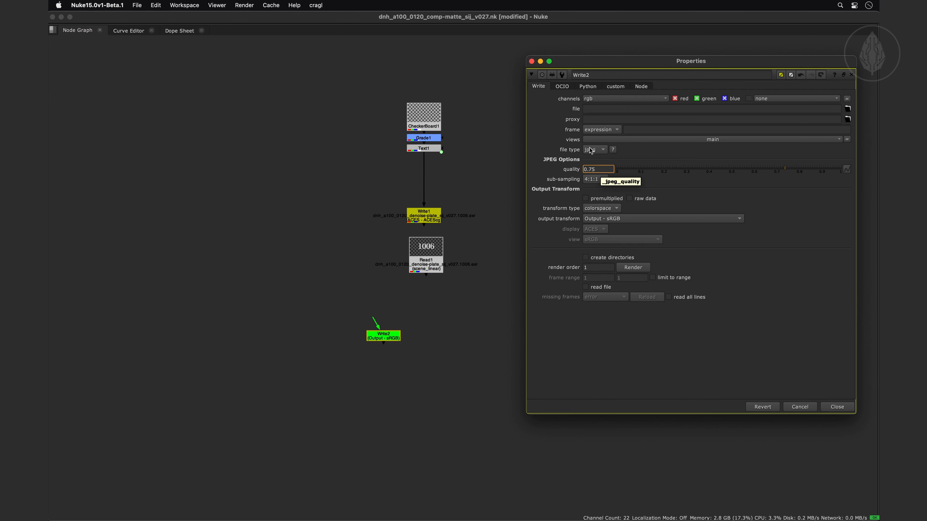
left_click(532, 61)
left_click(392, 316)
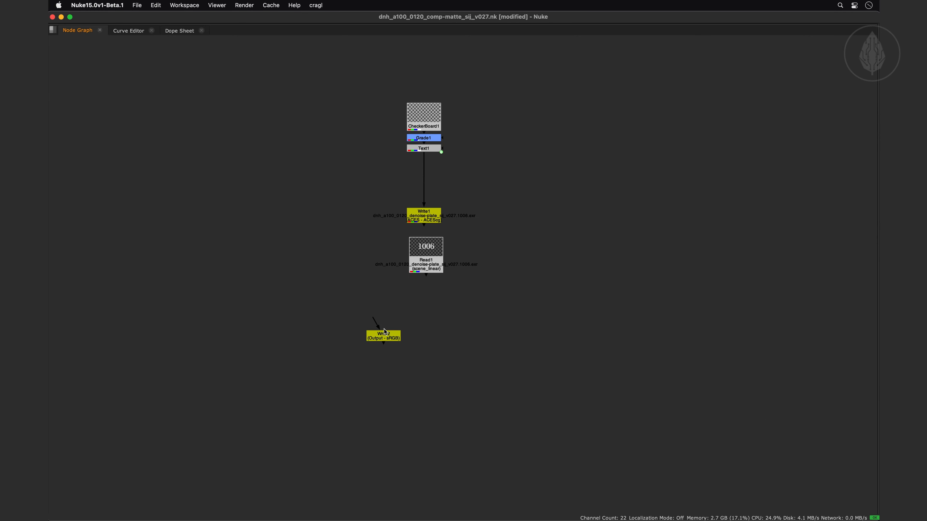
Add a _jpeg_quality knob with the value 0.55 to the proxy-jpg Write preset in the smartWrite settings
key("super+less")
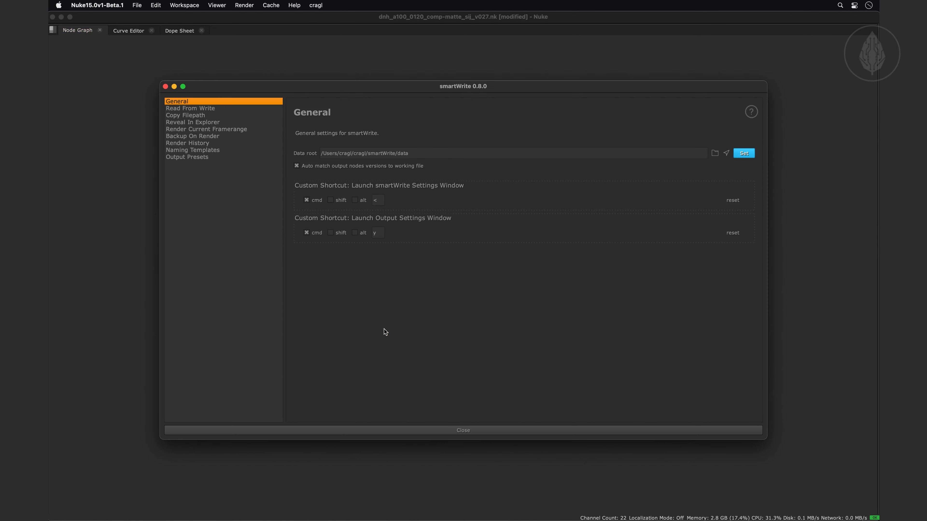
left_click(190, 158)
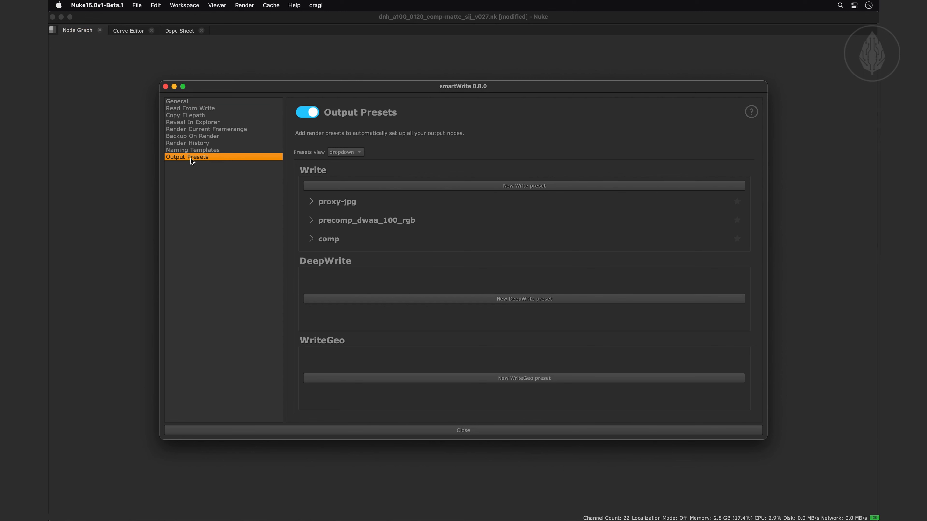
left_click(311, 202)
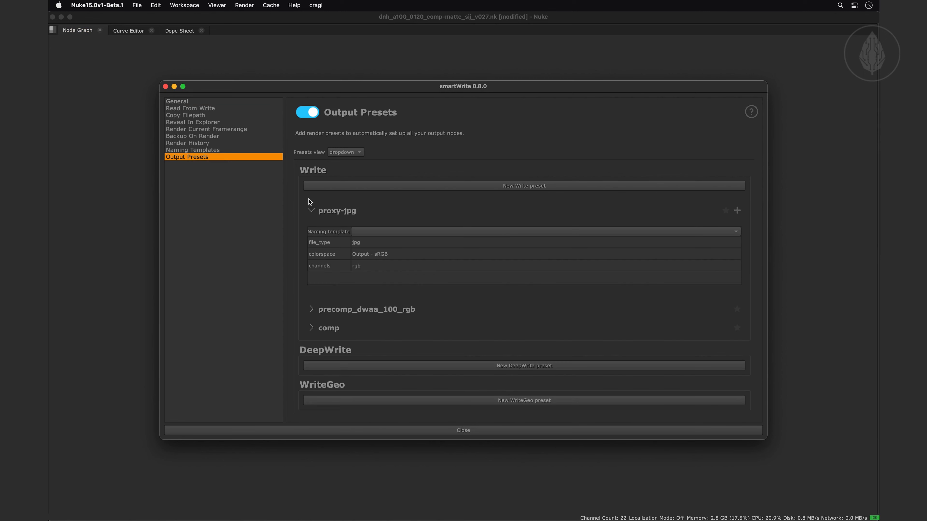
left_click(738, 209)
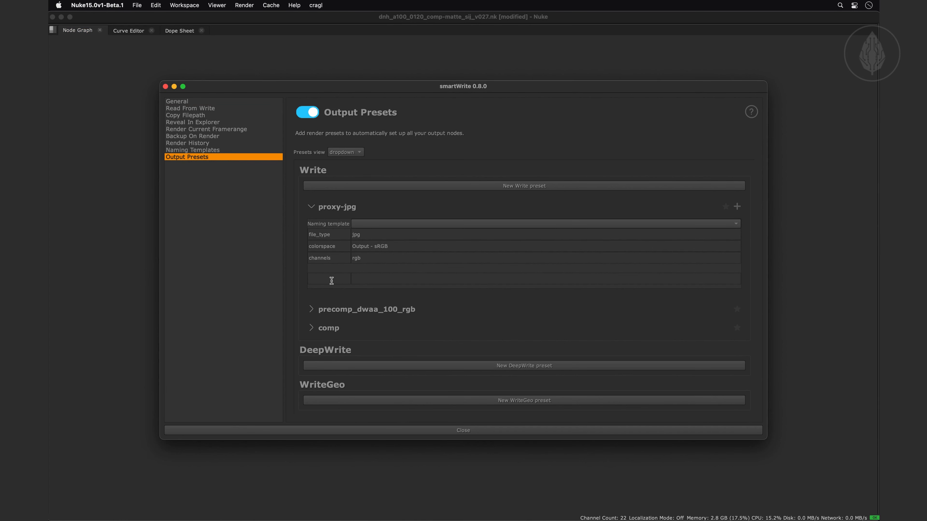
type("_j")
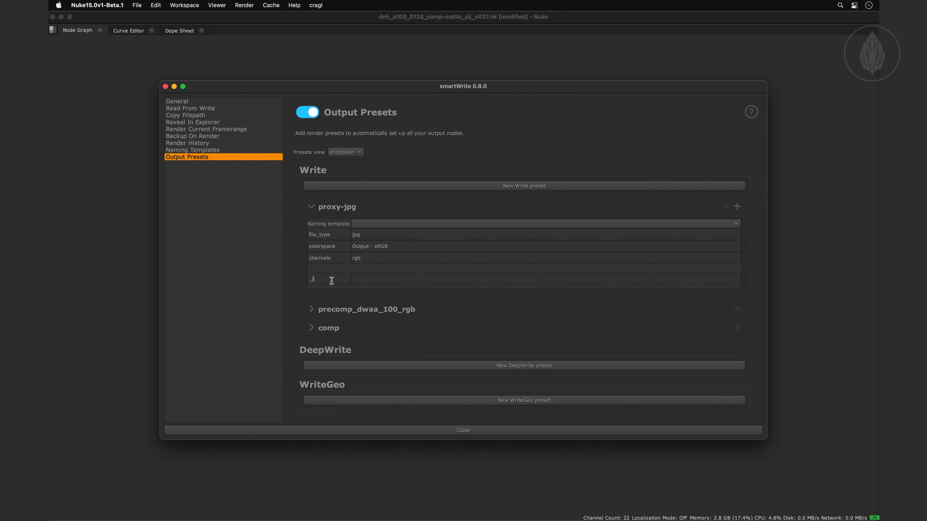
type("peg_quality")
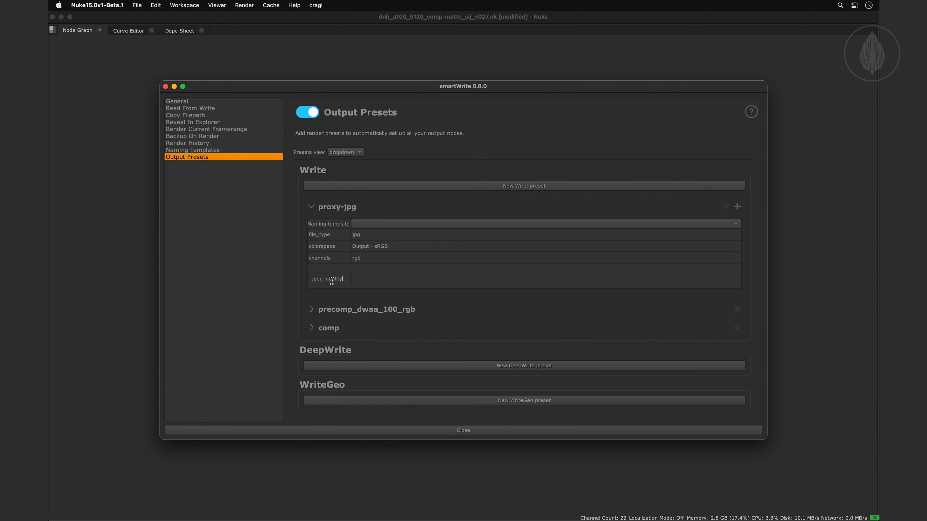
left_click(374, 276)
type("0.55")
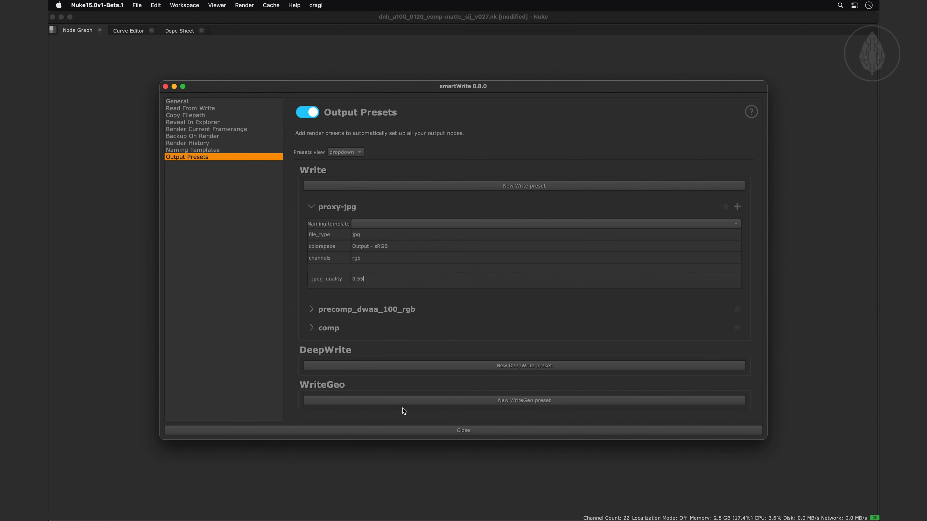
left_click(408, 431)
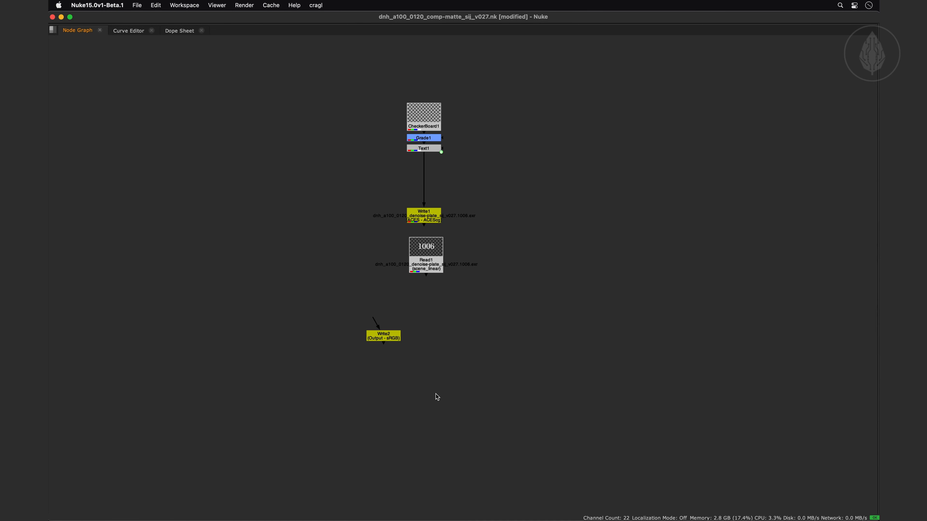
Create another Write node, apply the proxy-jpg preset to it and check its JPEG quality
key("w")
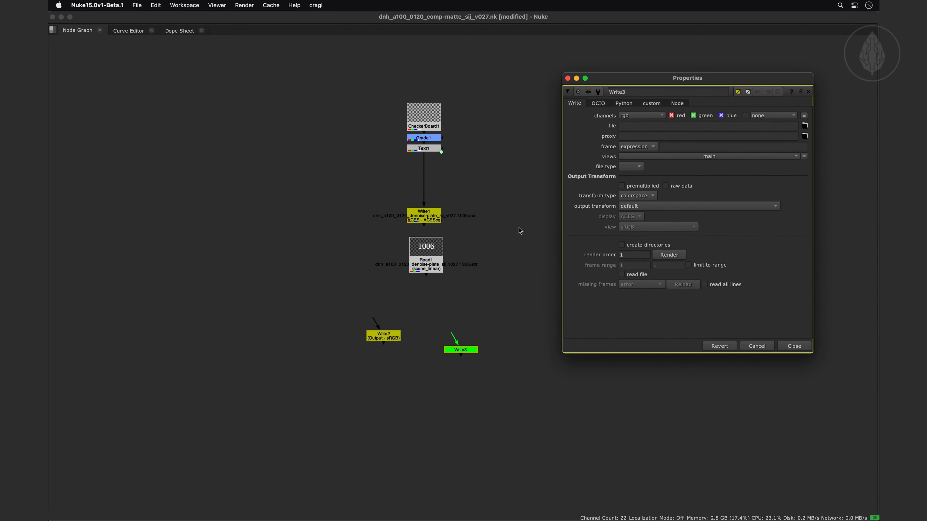
left_click(458, 348)
key("alt+w")
left_click(430, 336)
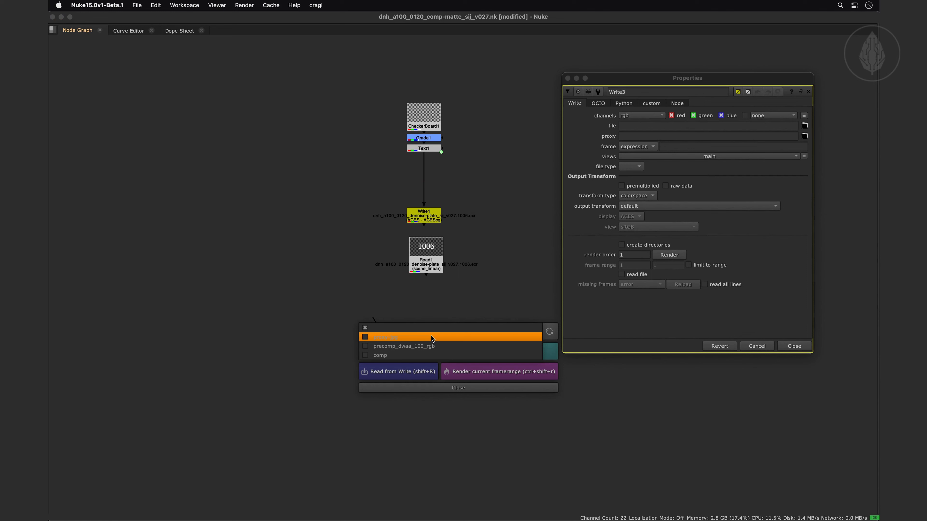
left_click(431, 336)
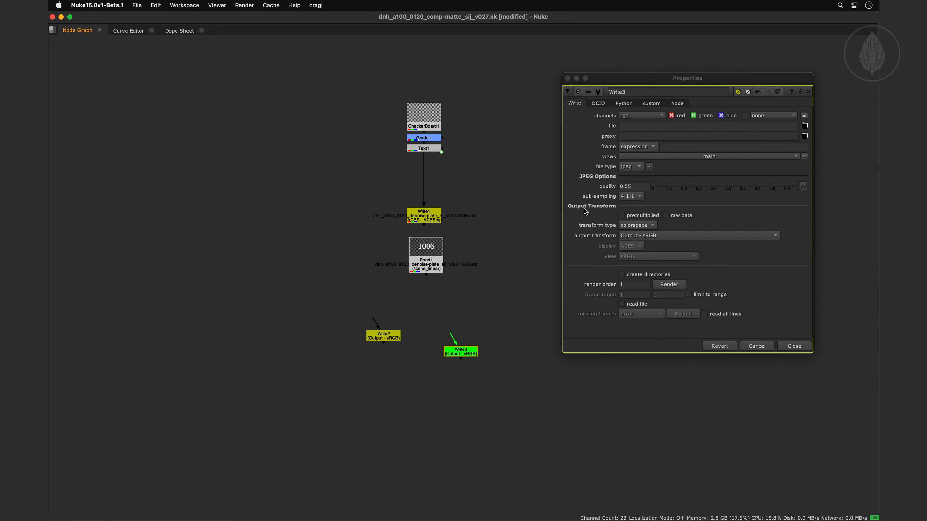
left_click_drag(634, 186, 610, 187)
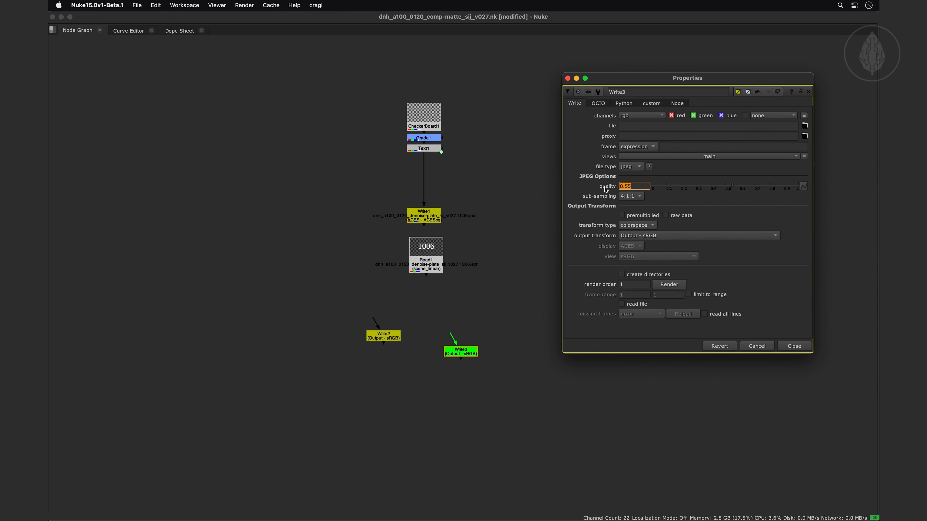
left_click_drag(733, 188, 728, 189)
left_click(568, 78)
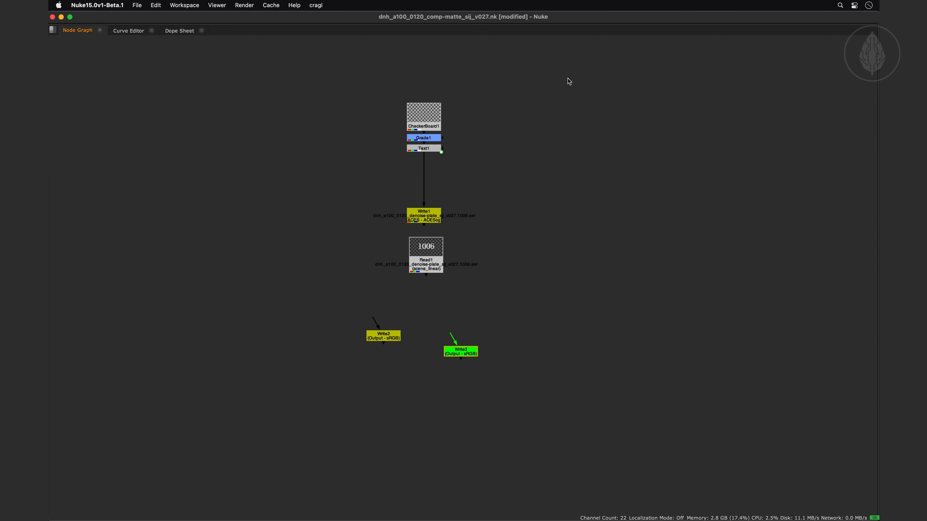
Reload the proxy-jpg preset on the Write2 node to update its JPEG quality, and delete both unconnected Write nodes
double_click(379, 336)
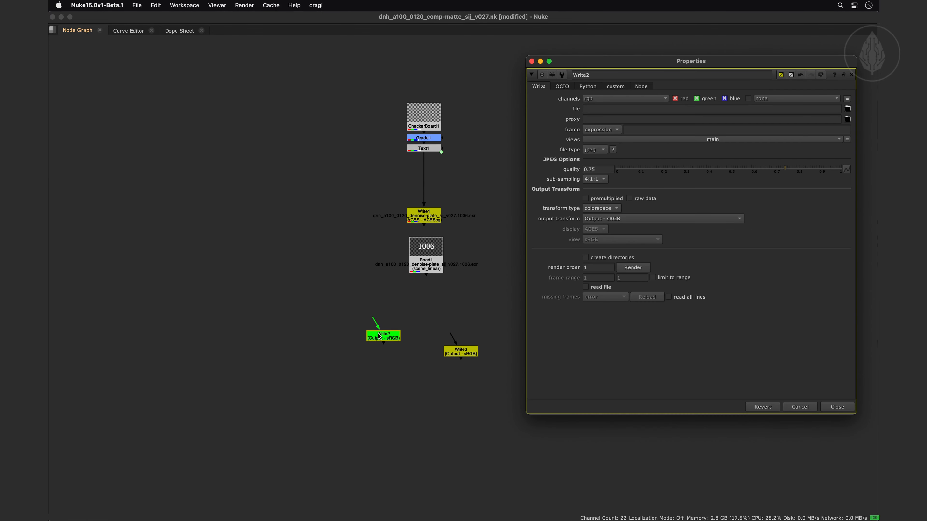
key("ctrl+w")
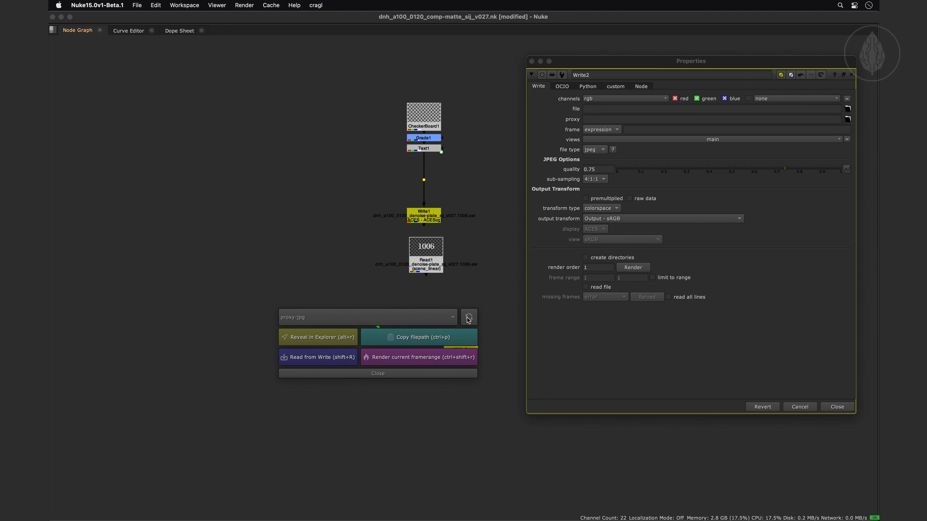
left_click(469, 318)
left_click_drag(595, 169, 581, 171)
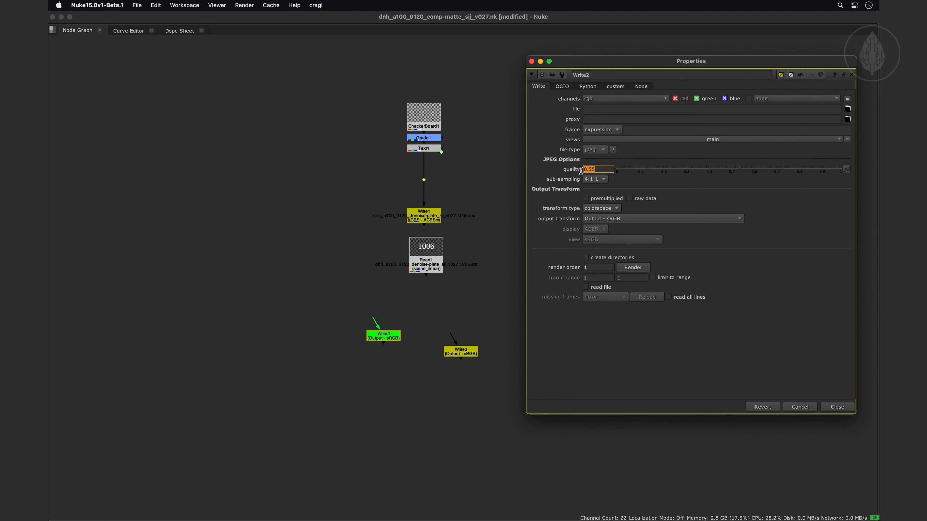
left_click(558, 170)
left_click(531, 61)
left_click_drag(340, 310, 498, 372)
key("Delete")
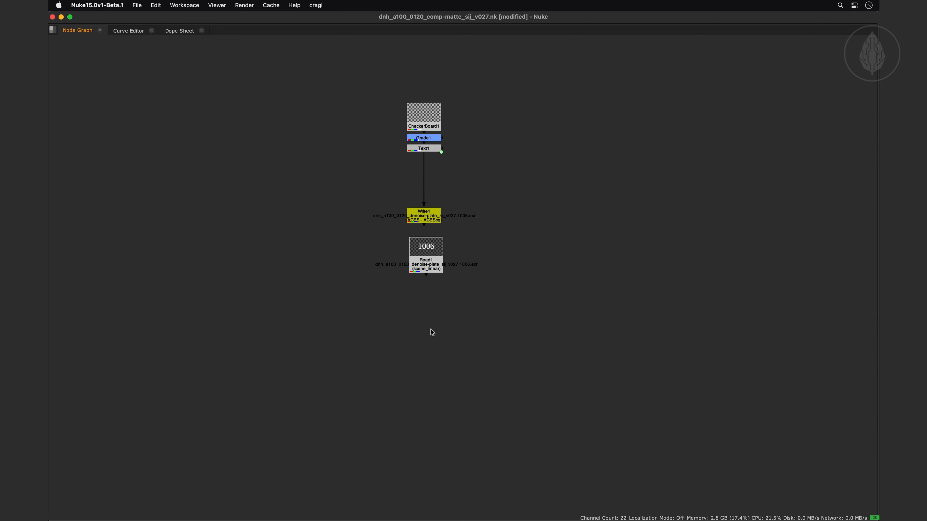
Star the comp Write preset as the default in the Output Presets settings and close them
key("super+less")
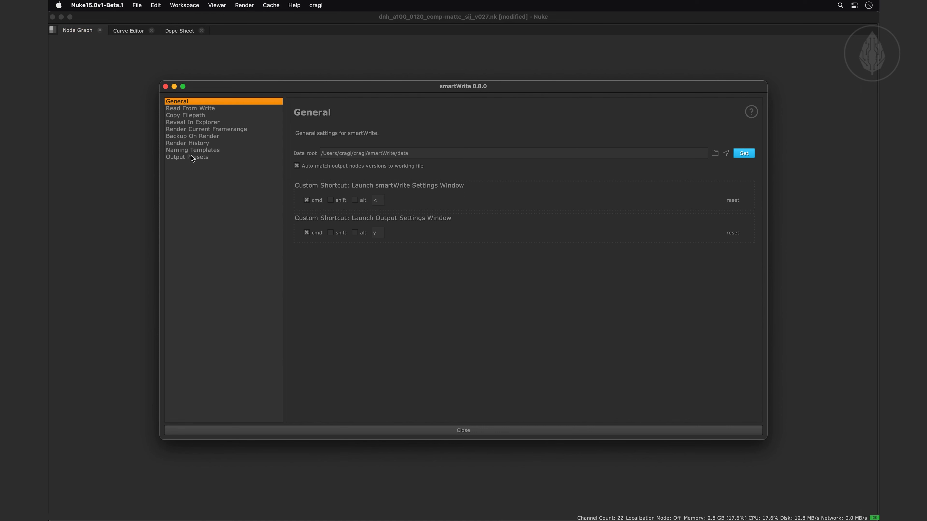
left_click(188, 156)
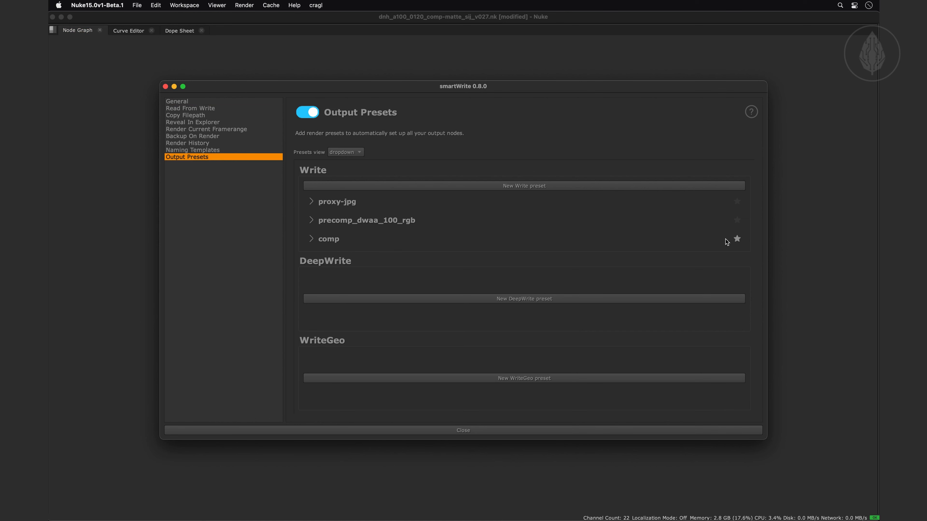
left_click(519, 431)
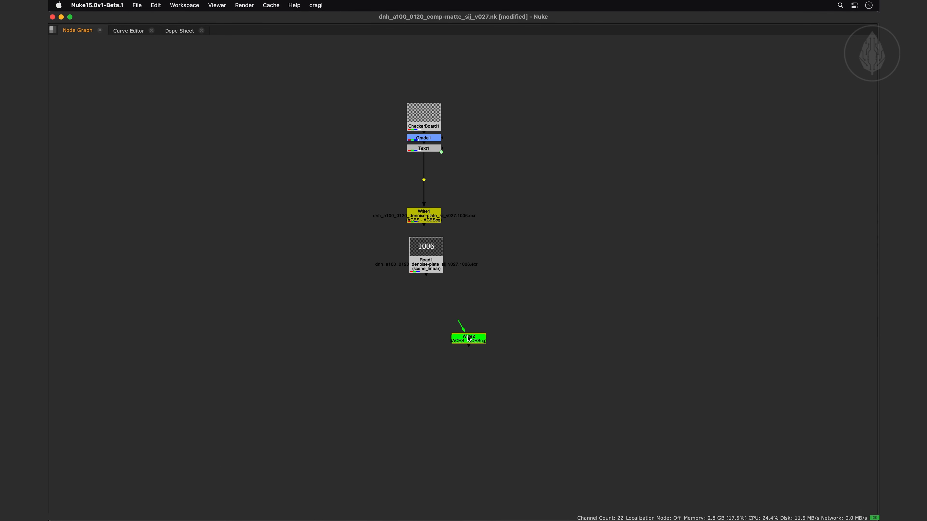
Apply the proxy-jpg preset to the Write2 node, check its resulting settings and close its properties
double_click(469, 339)
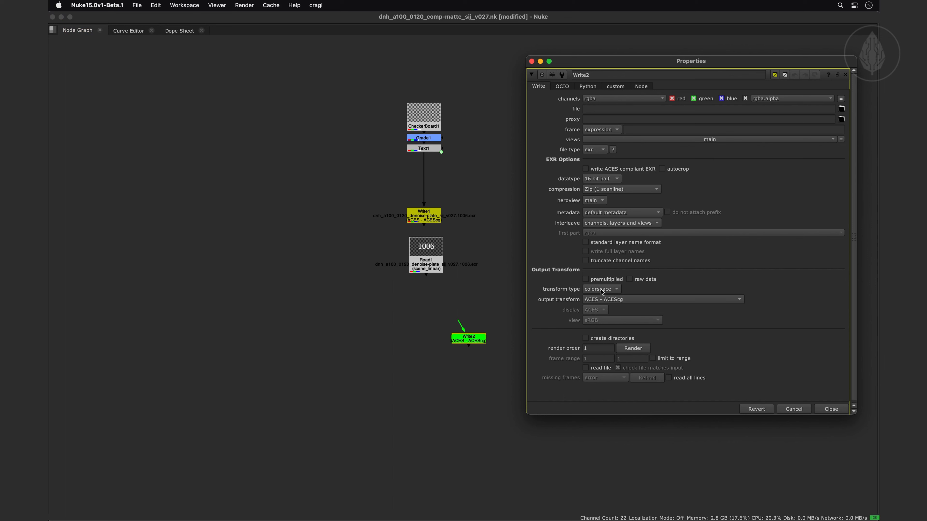
left_click(474, 340)
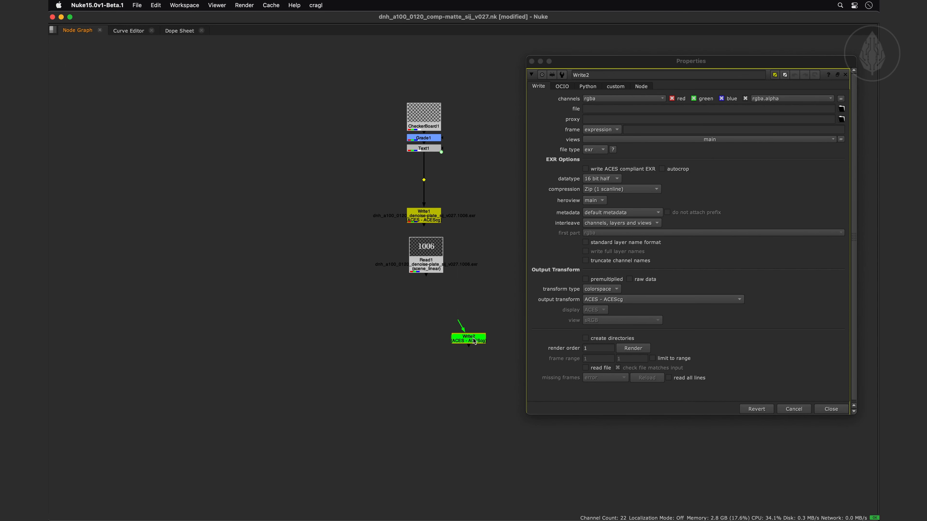
key("alt+w")
left_click(439, 320)
left_click(433, 302)
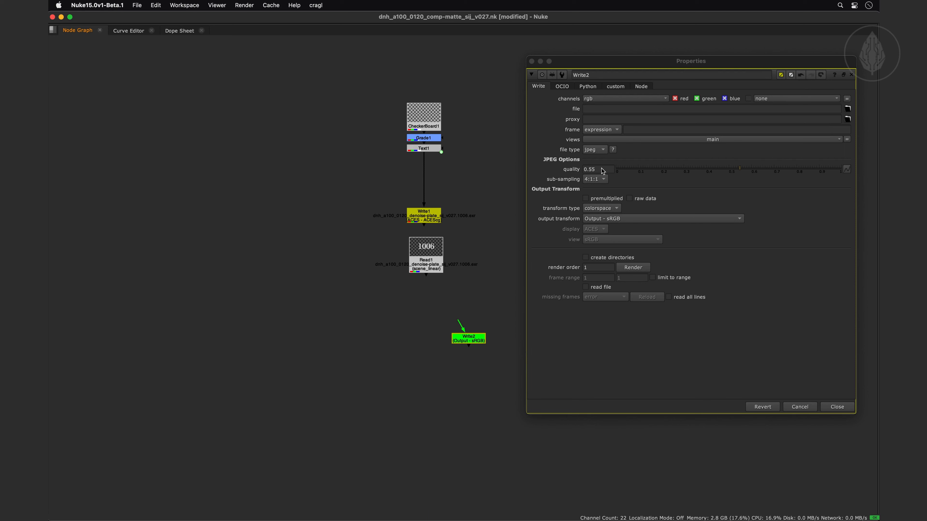
left_click(532, 62)
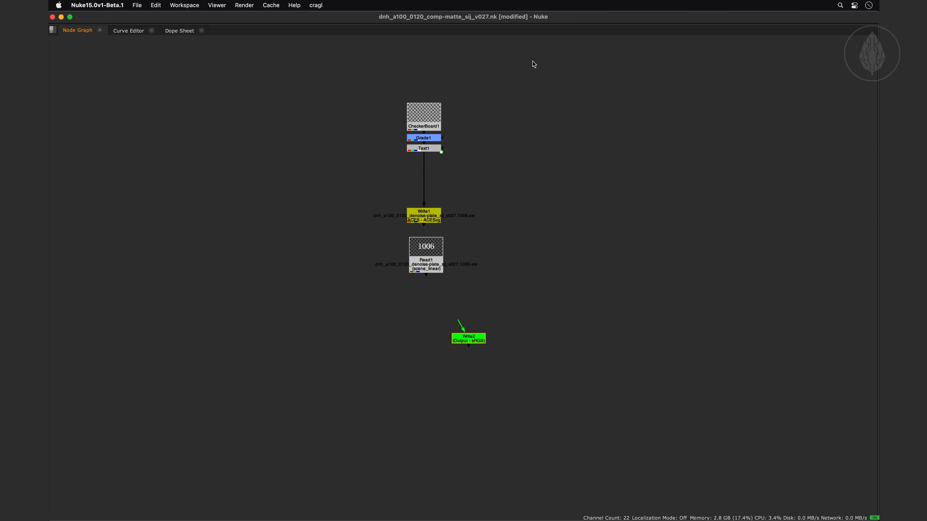
Open the smartWrite settings and enable Naming Templates
key("super+less")
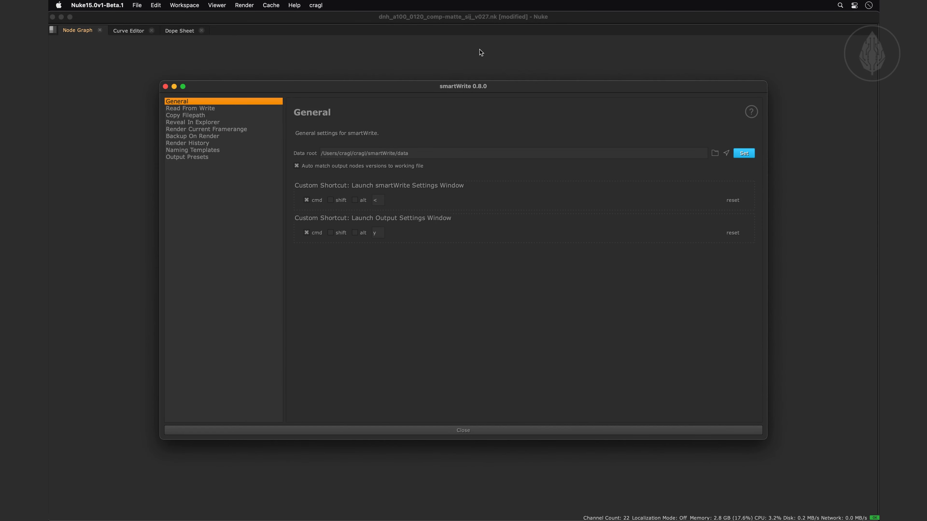
left_click(176, 150)
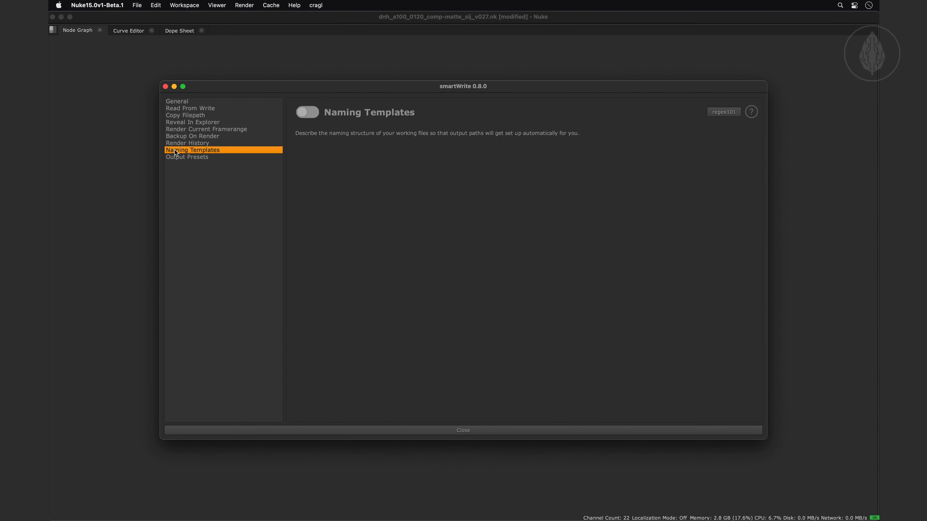
left_click(304, 112)
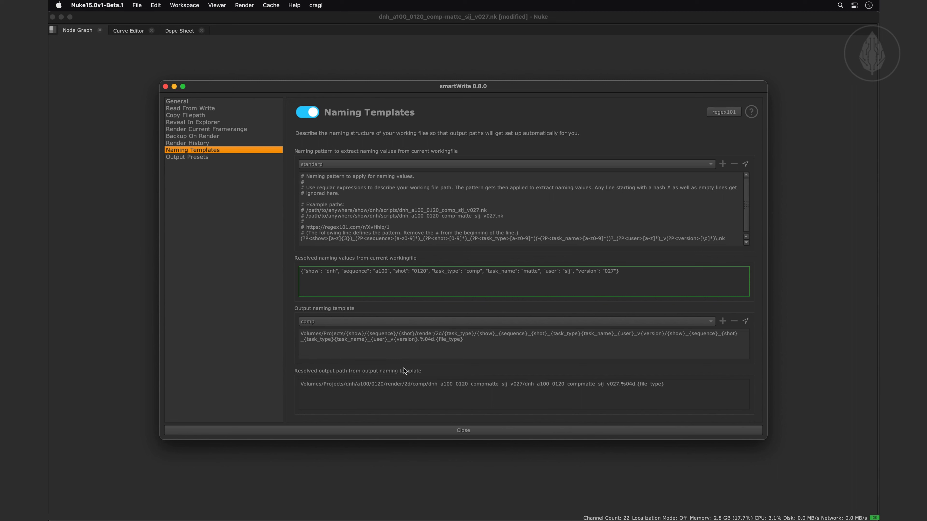
Read through the online documentation for the Naming section and return to the Naming Templates settings
left_click(753, 113)
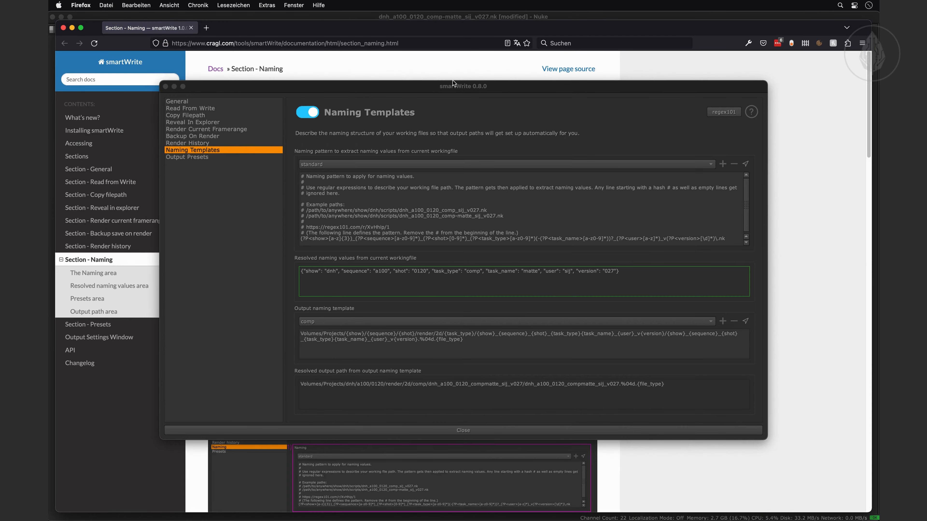
left_click_drag(438, 86, 517, 518)
key("super+Tab")
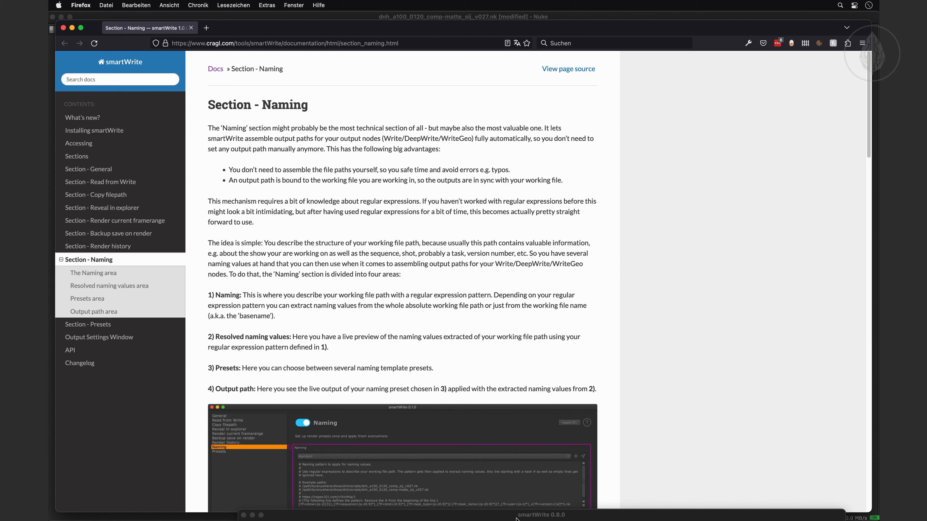
scroll(543, 203, "down", 15)
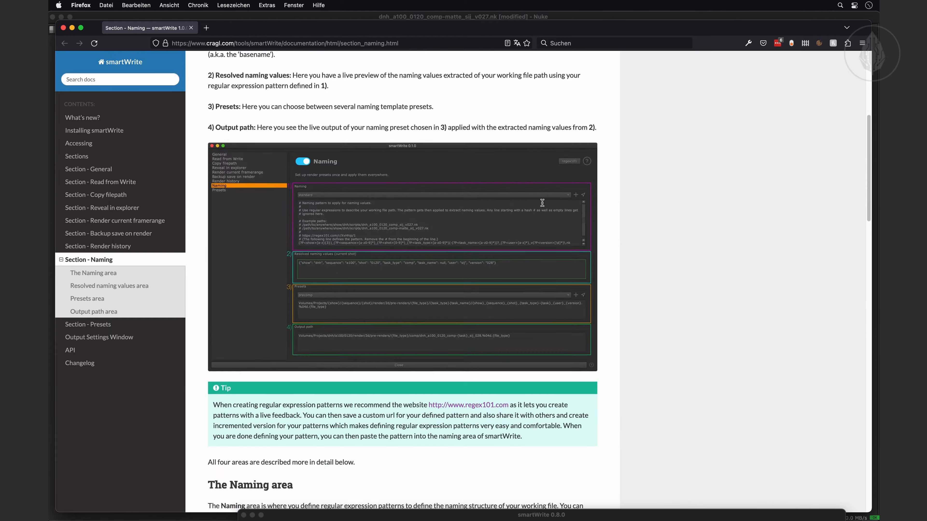
scroll(542, 203, "down", 15)
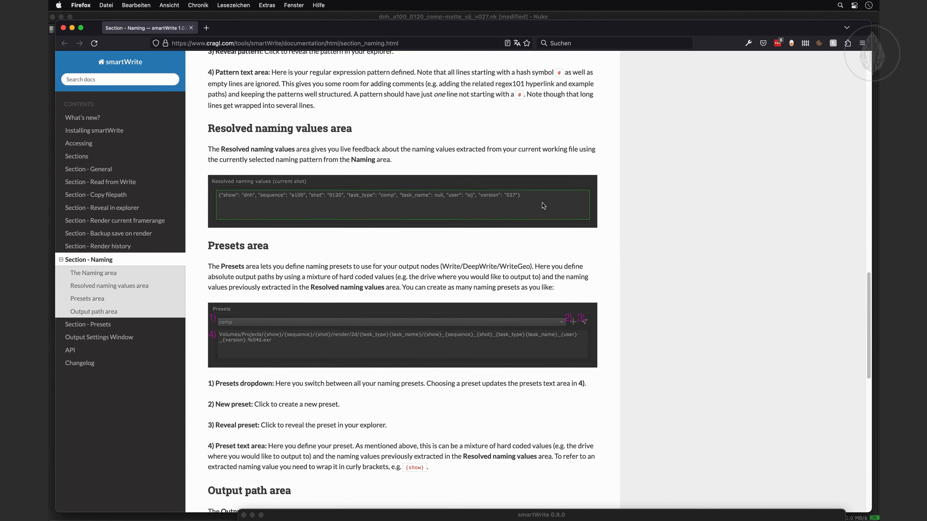
scroll(542, 205, "down", 5)
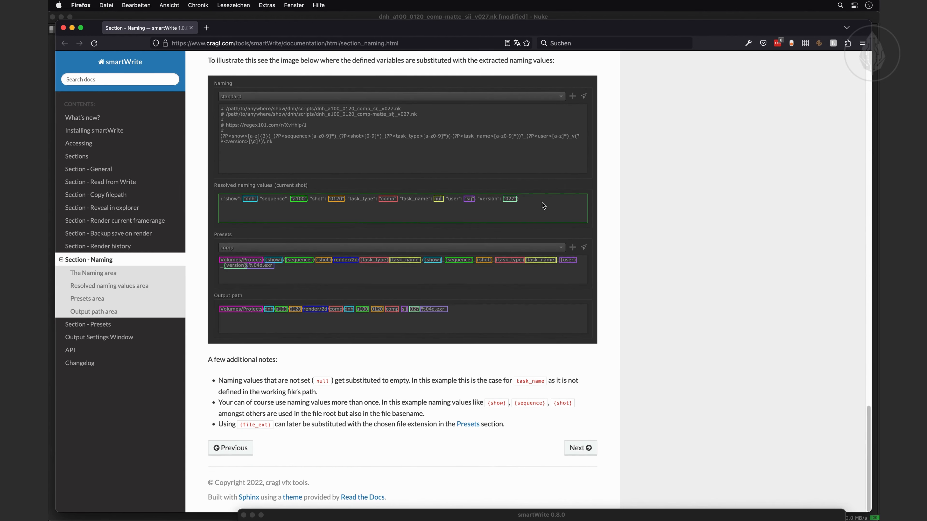
left_click_drag(553, 514, 483, 74)
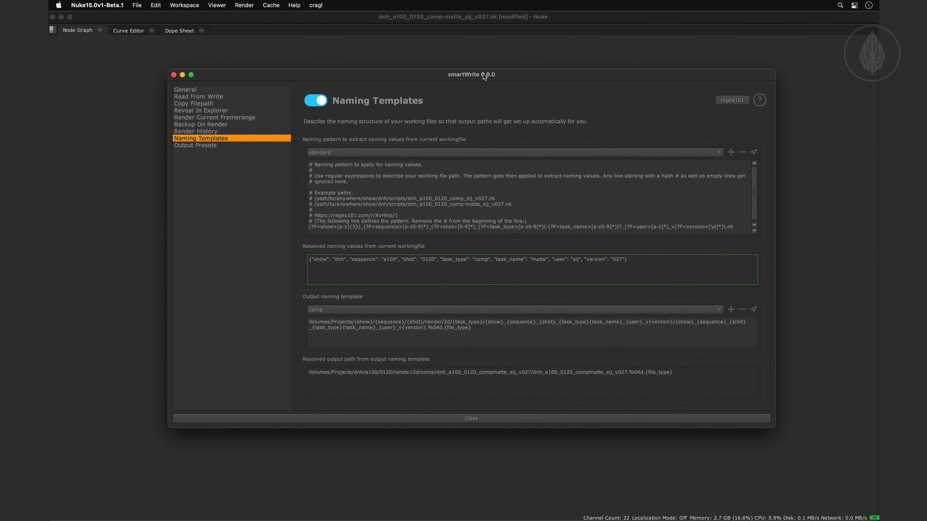
Check the available naming patterns, keep standard selected, and open and cancel the creation of a new naming pattern
left_click(442, 152)
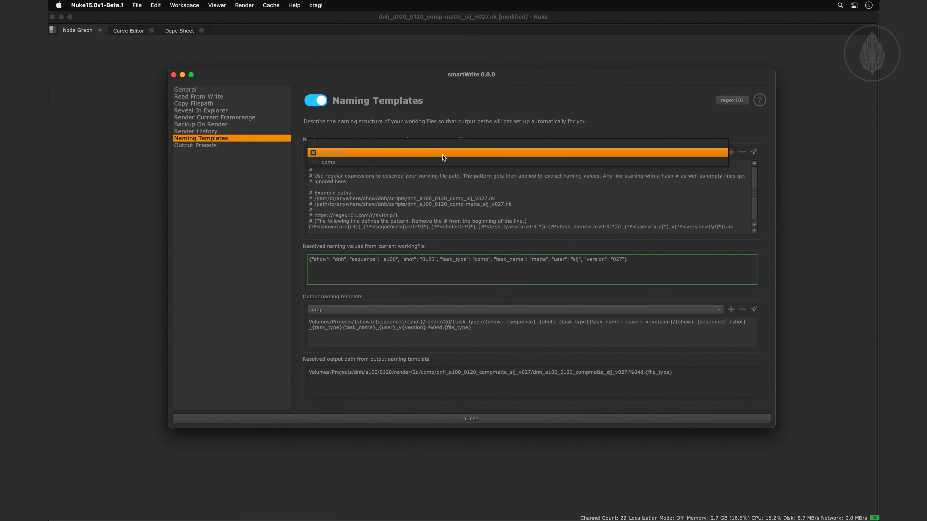
left_click(442, 152)
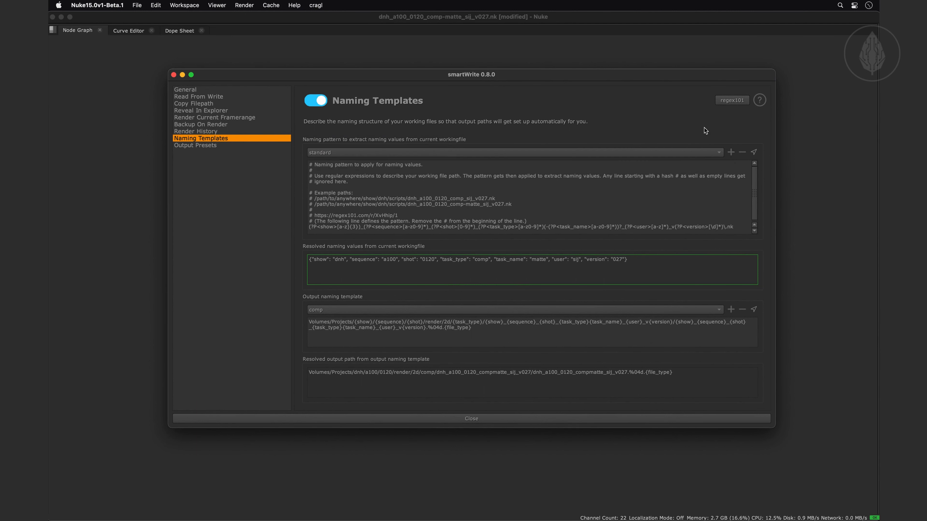
left_click(731, 151)
left_click(504, 260)
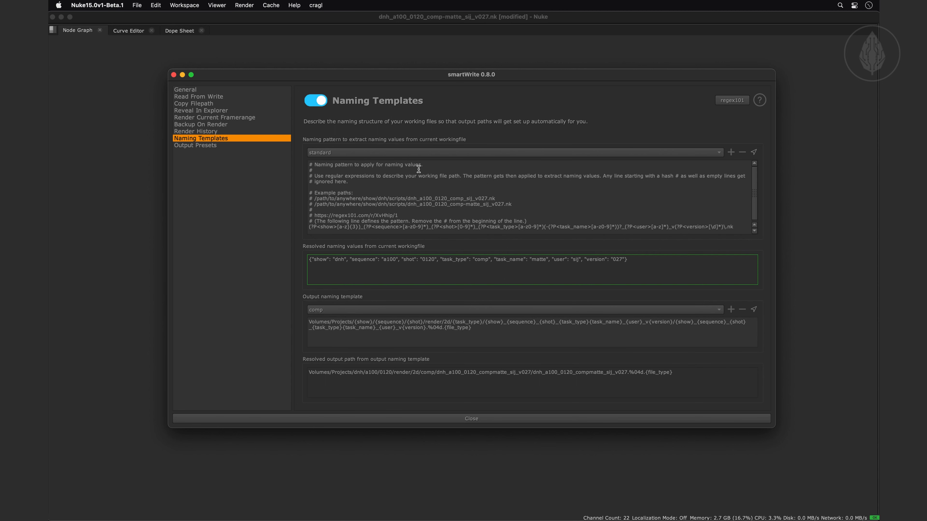
Examine the naming pattern on regex101.com against the sample script paths, completing its ending with nk, and return to the smartWrite settings
left_click(732, 100)
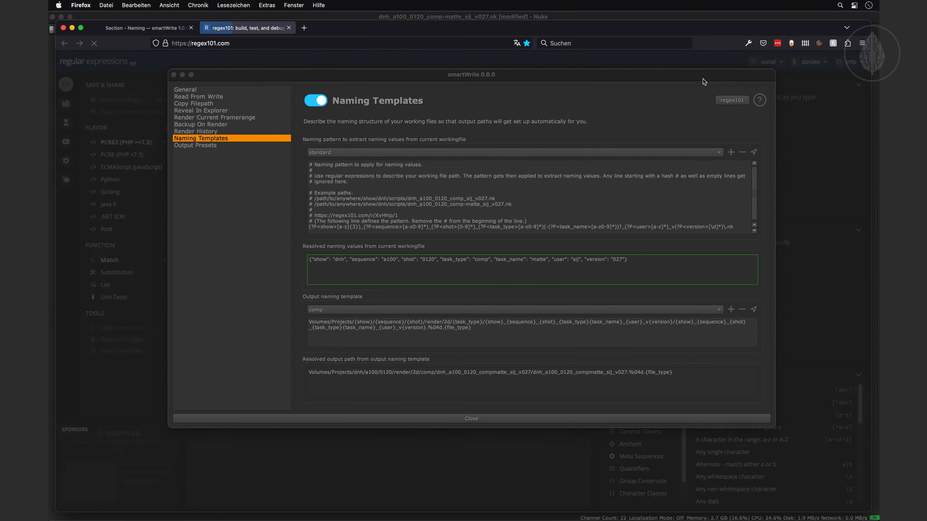
left_click_drag(702, 78, 760, 507)
key("super+Tab")
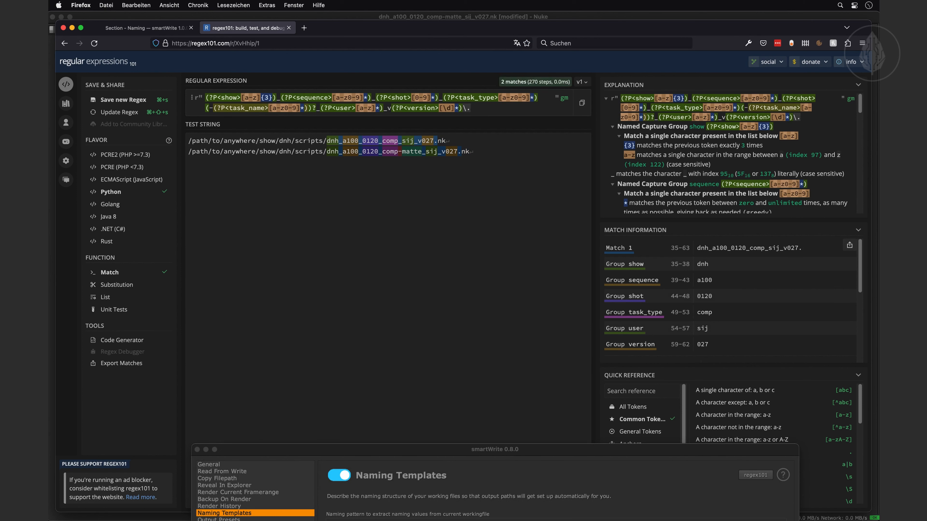
type("nk")
left_click_drag(453, 450, 417, 73)
Highlight the full regular expression line of the standard naming pattern to examine it
left_click(374, 227)
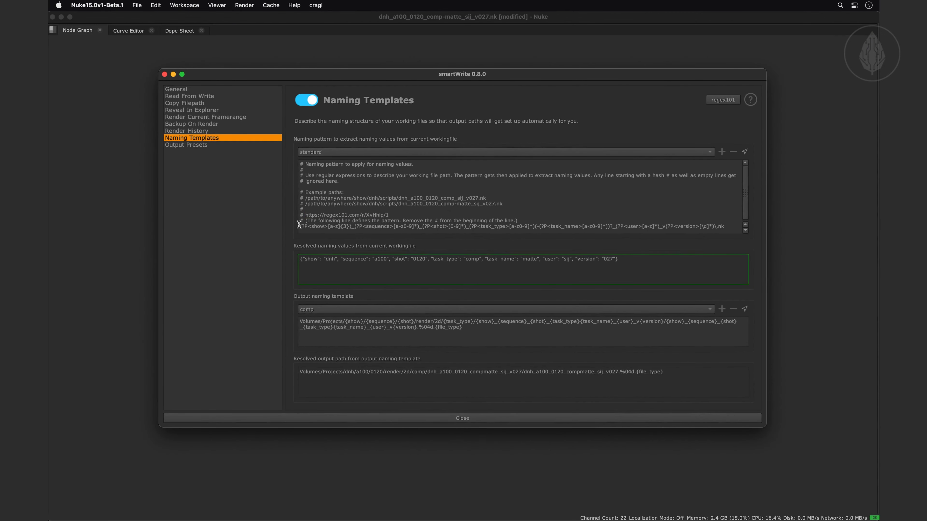
left_click_drag(301, 227, 733, 227)
left_click(716, 216)
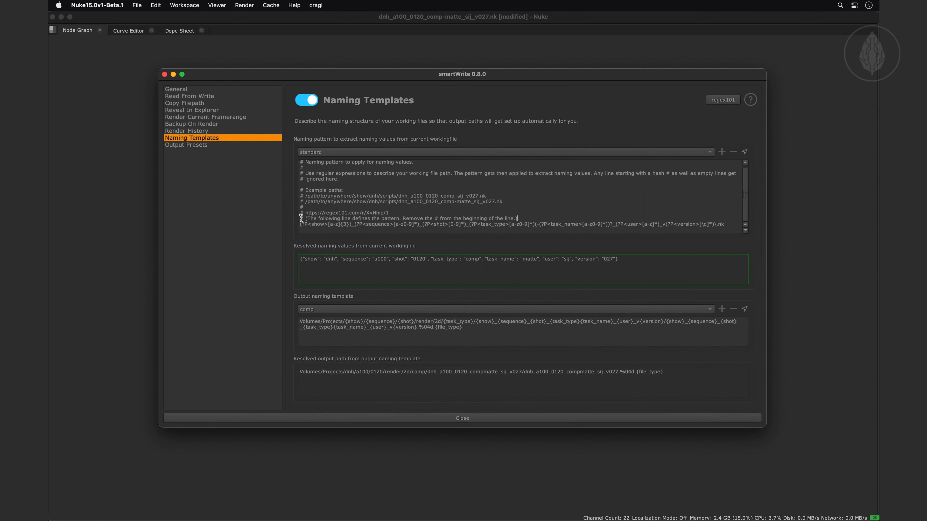
left_click_drag(300, 225, 727, 227)
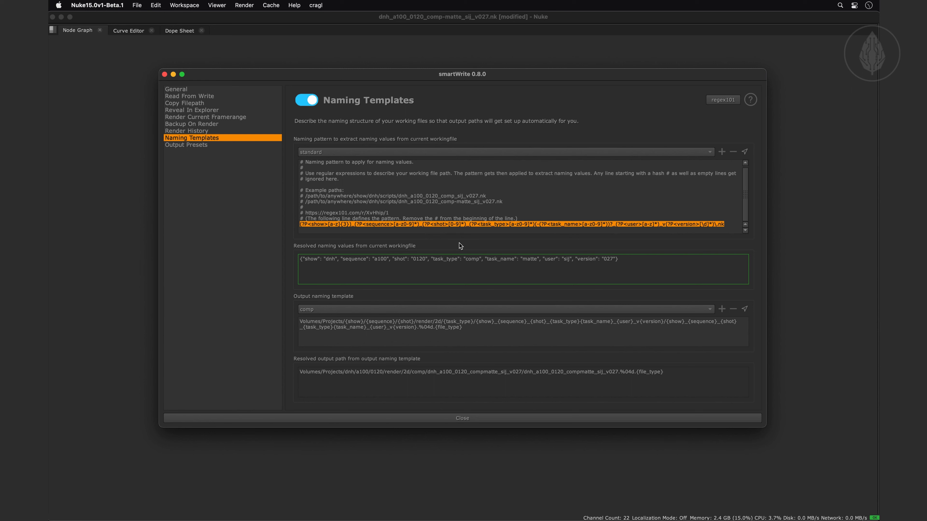
Preview the precomp output naming template, switch back to comp, and open and cancel the creation of a new template
left_click(458, 308)
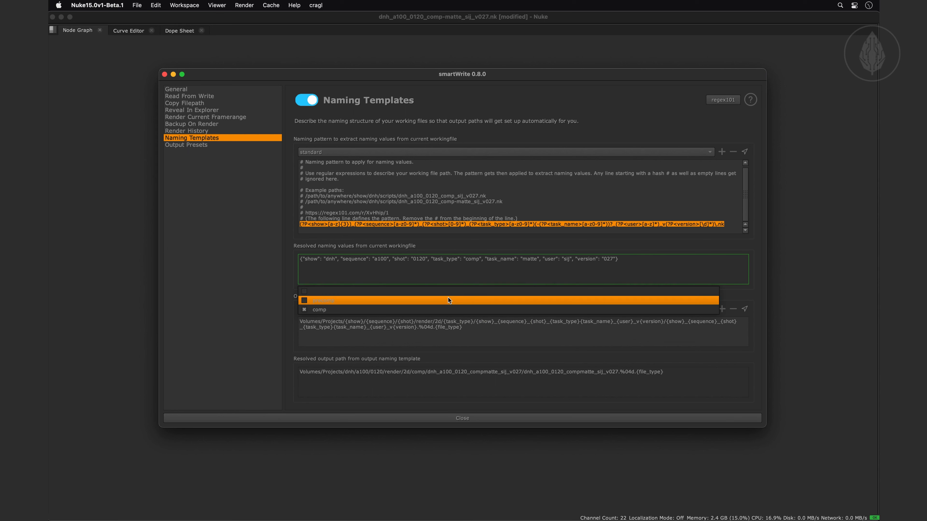
left_click(449, 310)
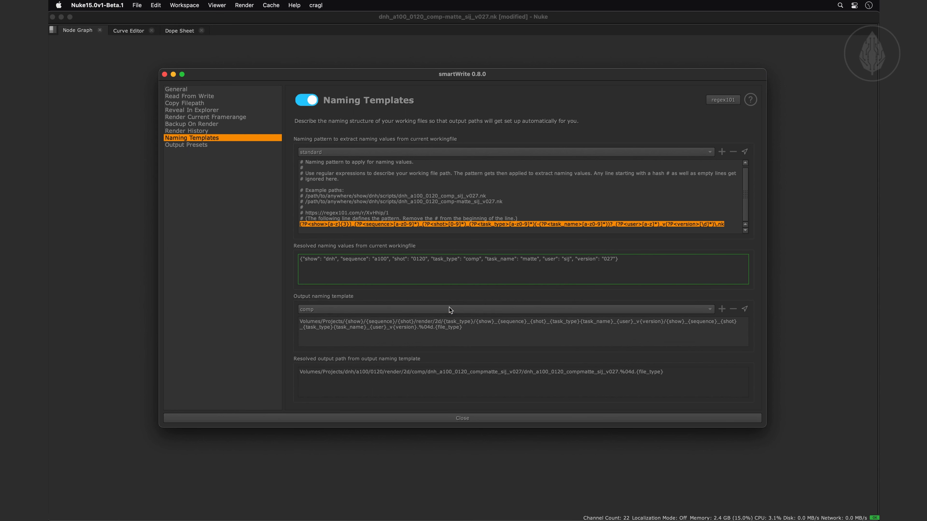
left_click(449, 307)
left_click(448, 300)
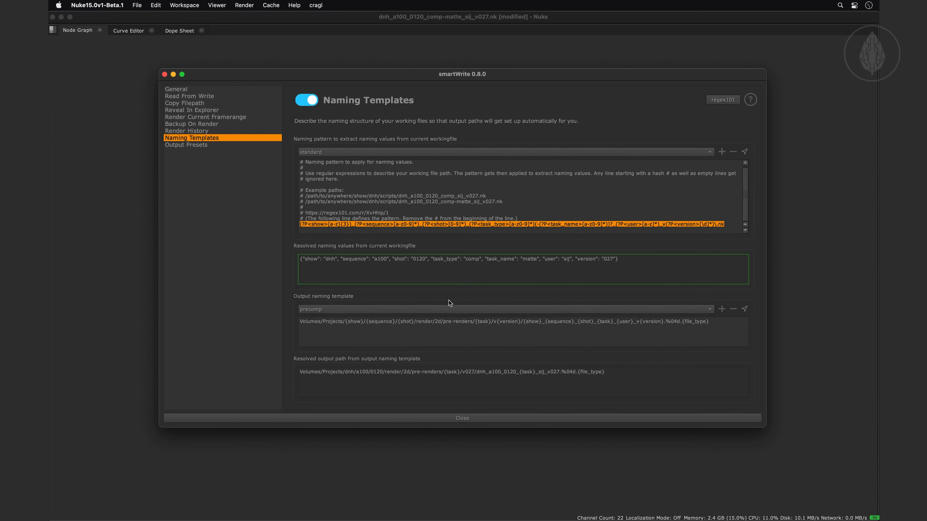
left_click(449, 309)
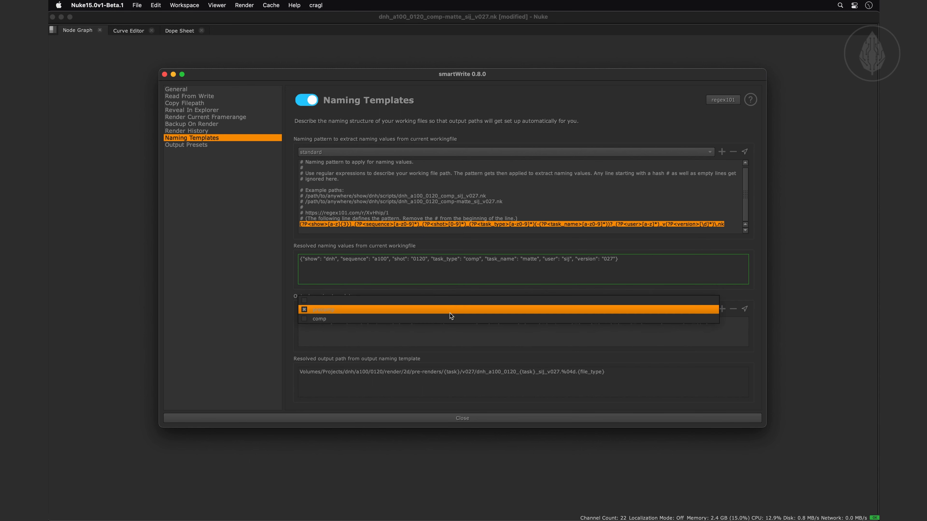
left_click(450, 316)
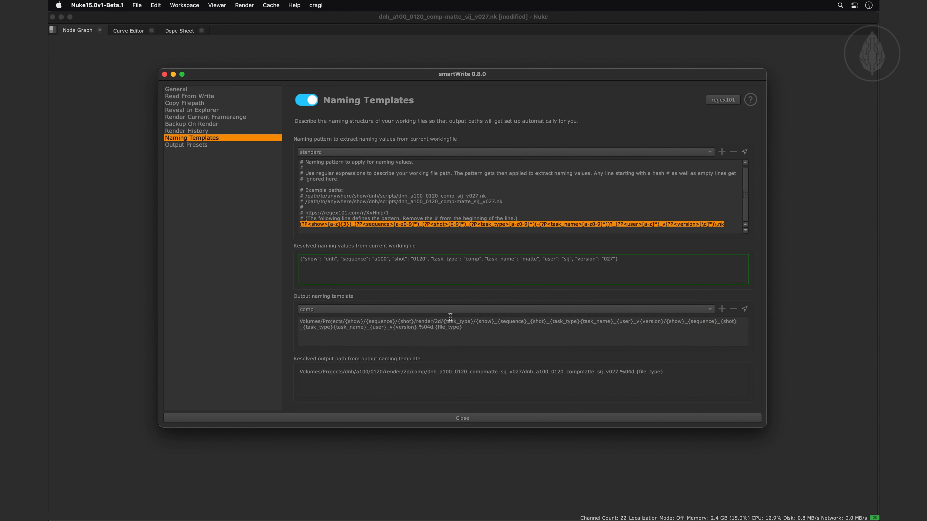
left_click(722, 309)
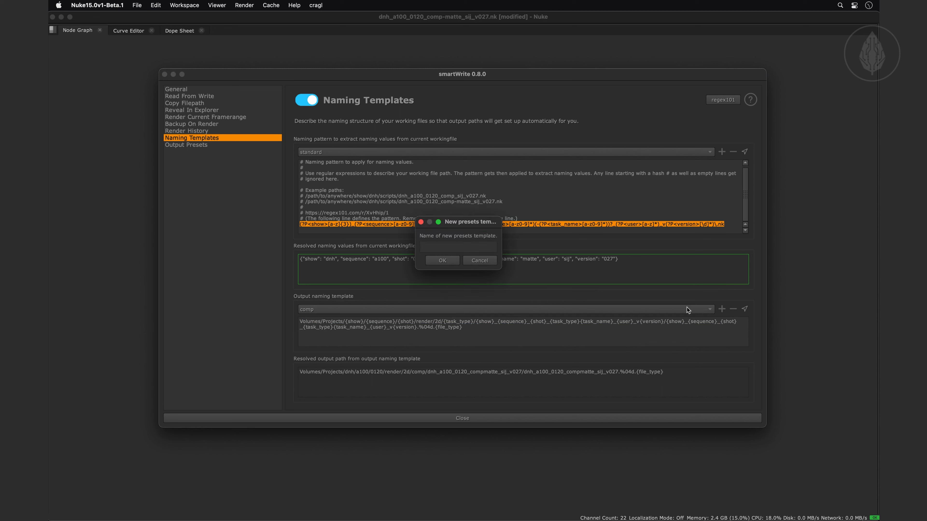
left_click(483, 260)
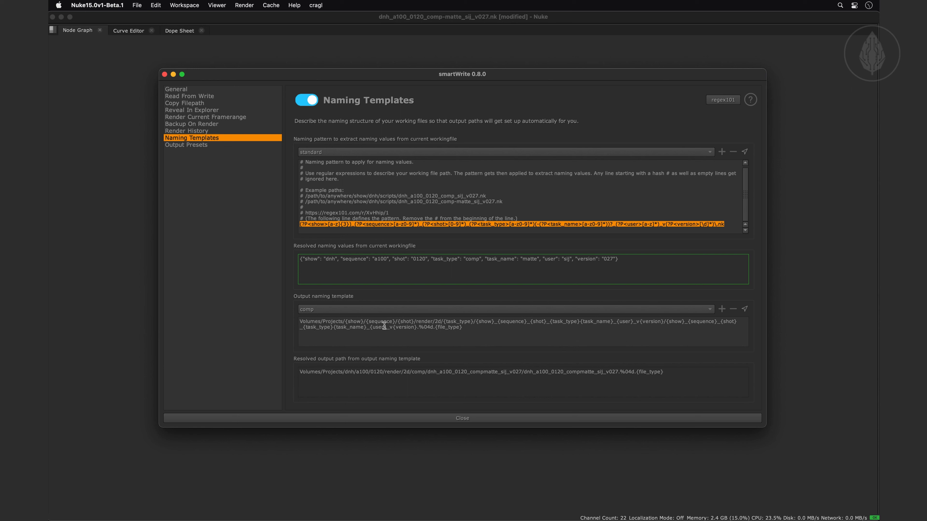
Compare the fixed path prefix and the show and sequence variables in the comp template with its resolved output path
left_click_drag(303, 323, 343, 323)
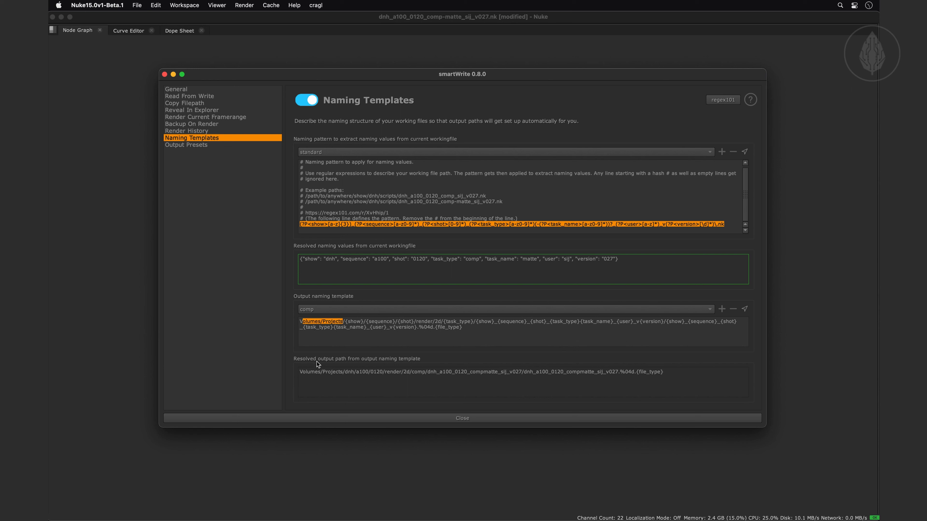
double_click(353, 322)
double_click(350, 373)
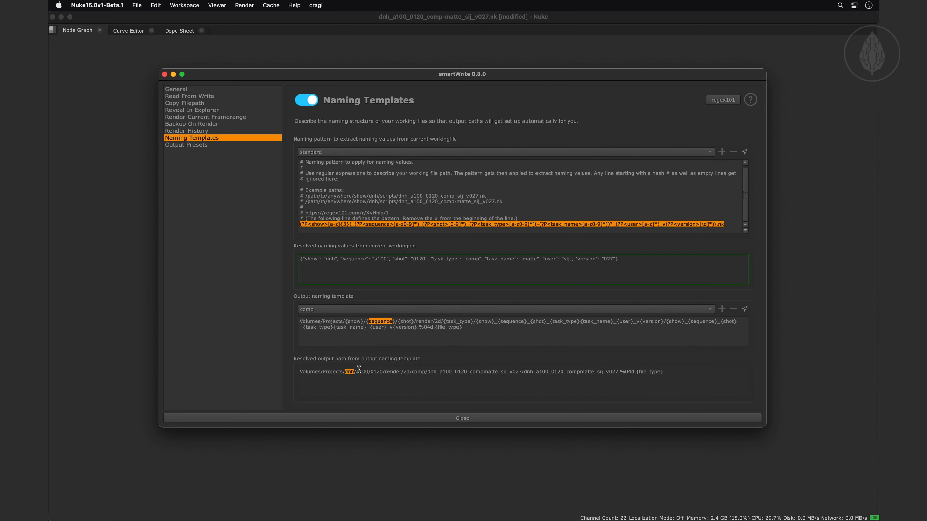
left_click_drag(360, 372, 369, 372)
Set the output naming template to precomp and highlight the pre-renders folder and both {task} placeholders in its resolved path
left_click(380, 310)
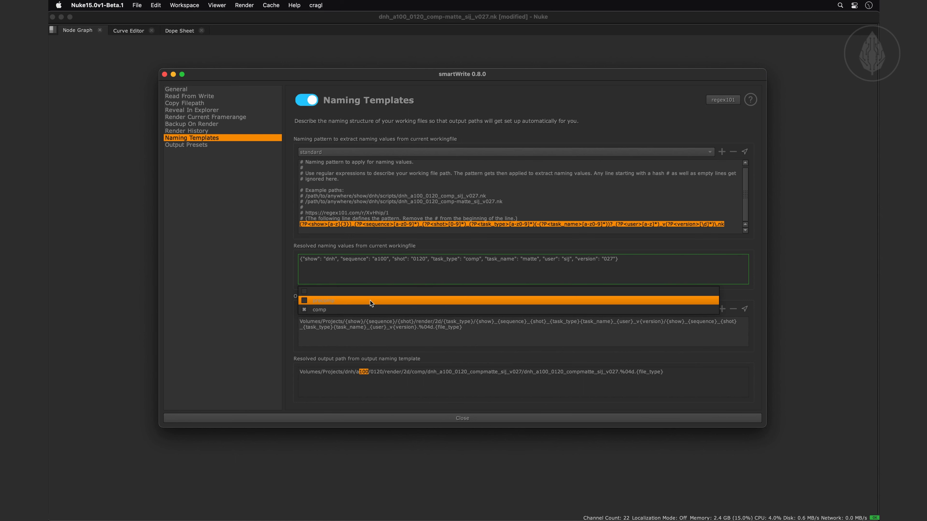
left_click(370, 301)
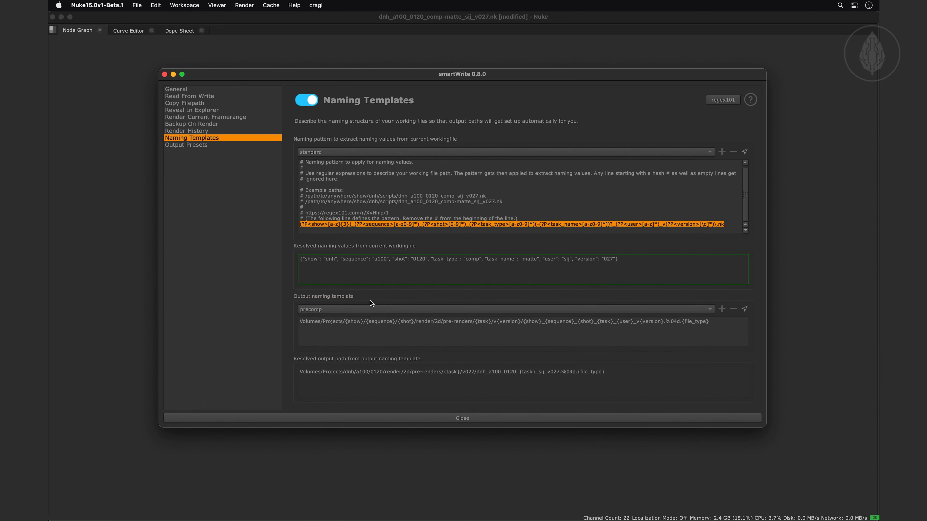
double_click(415, 376)
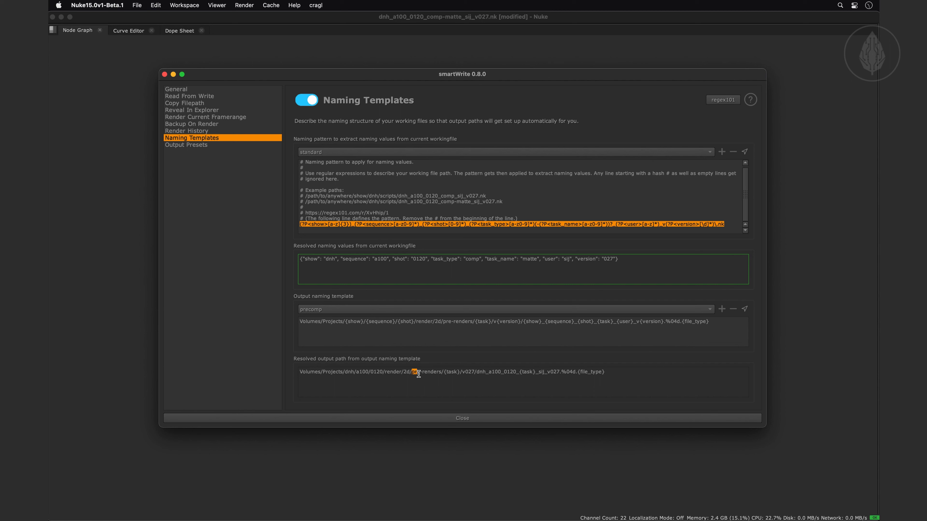
left_click_drag(416, 377, 440, 376)
left_click(414, 330)
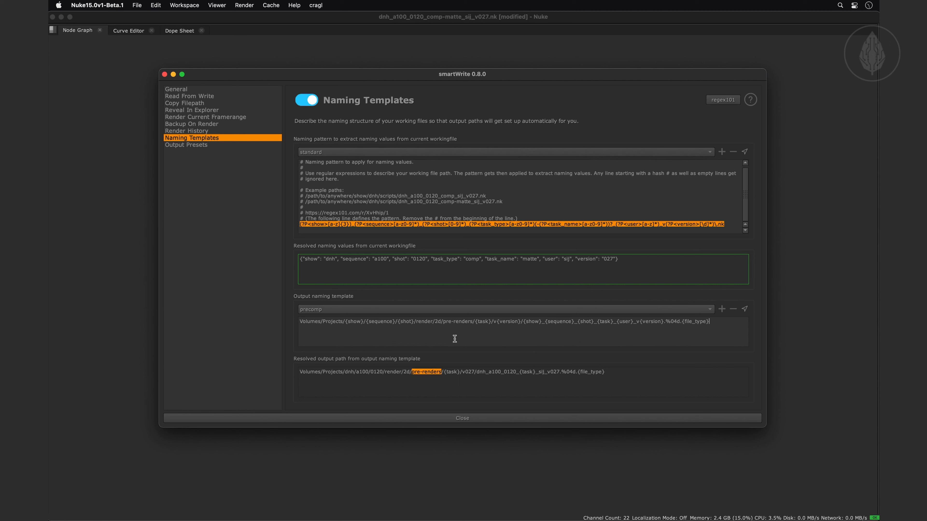
double_click(452, 372)
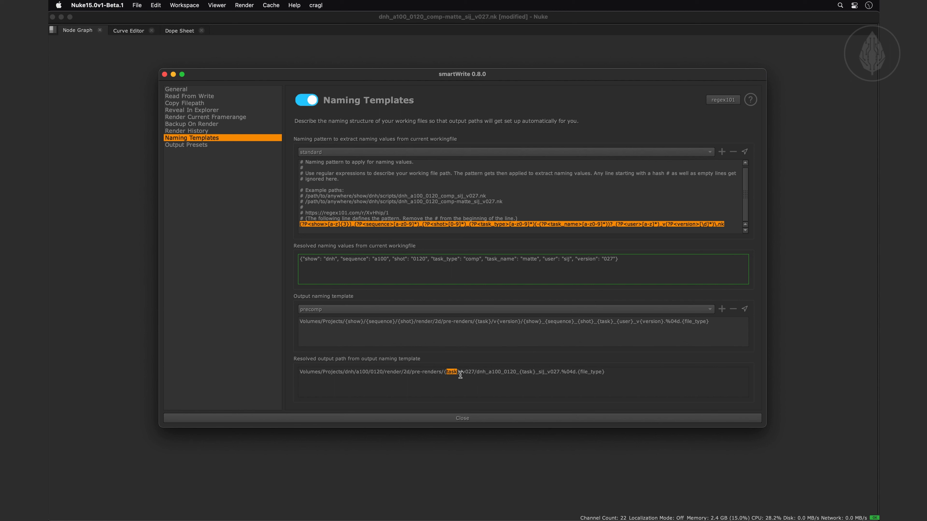
double_click(525, 372)
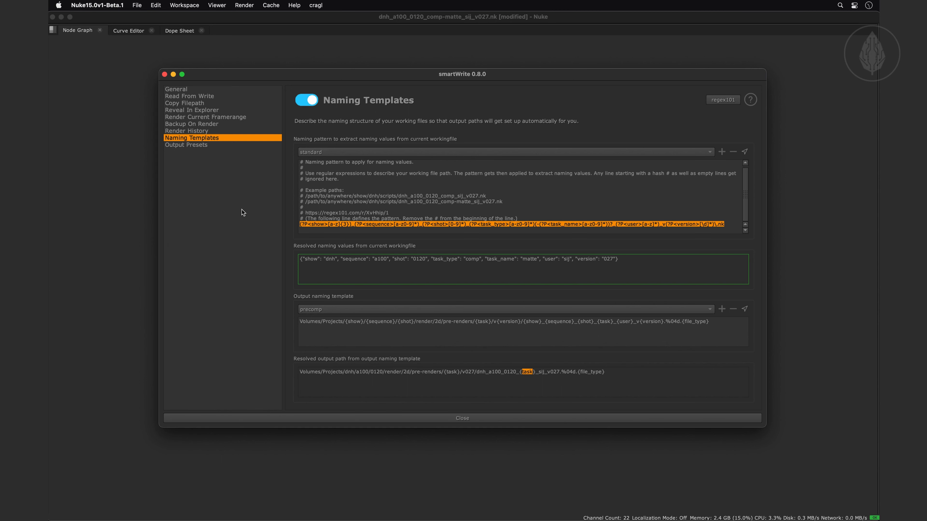
In the Write output presets, assign the comp naming template to the comp preset
left_click(200, 145)
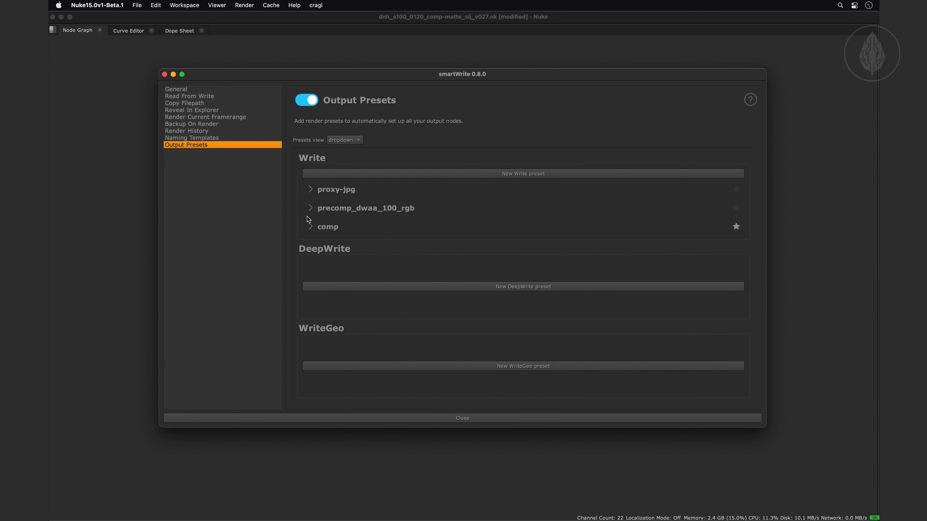
left_click(311, 226)
left_click(387, 257)
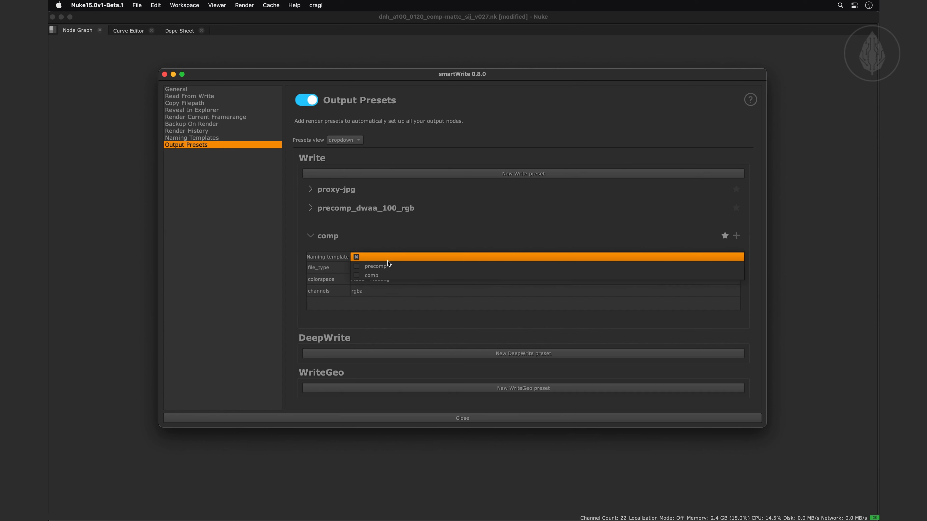
left_click(389, 274)
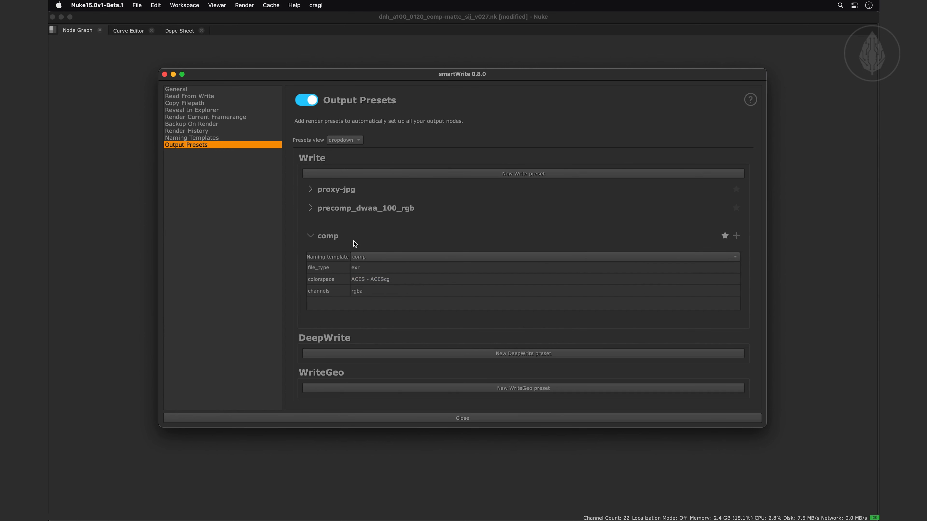
Assign the comp naming template to the proxy-jpg preset and close the smartWrite settings
left_click(310, 190)
left_click(367, 201)
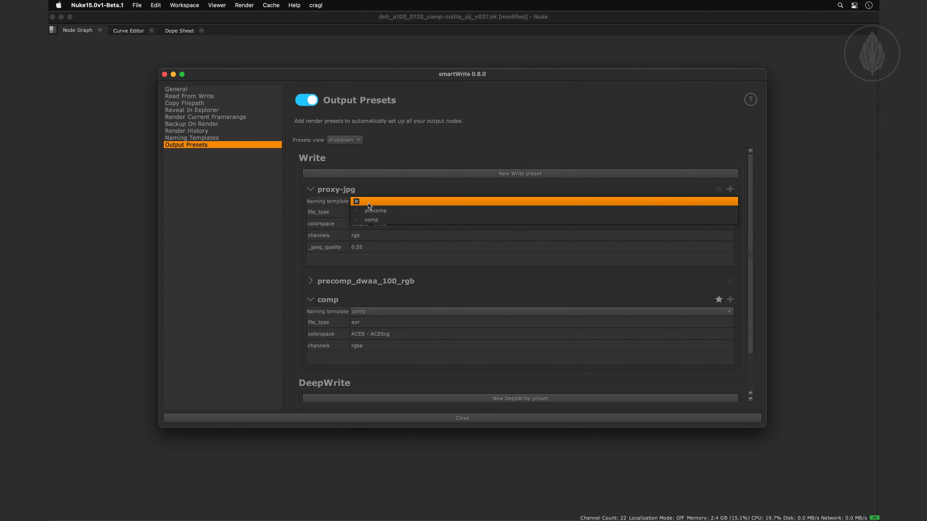
left_click(376, 219)
left_click(443, 418)
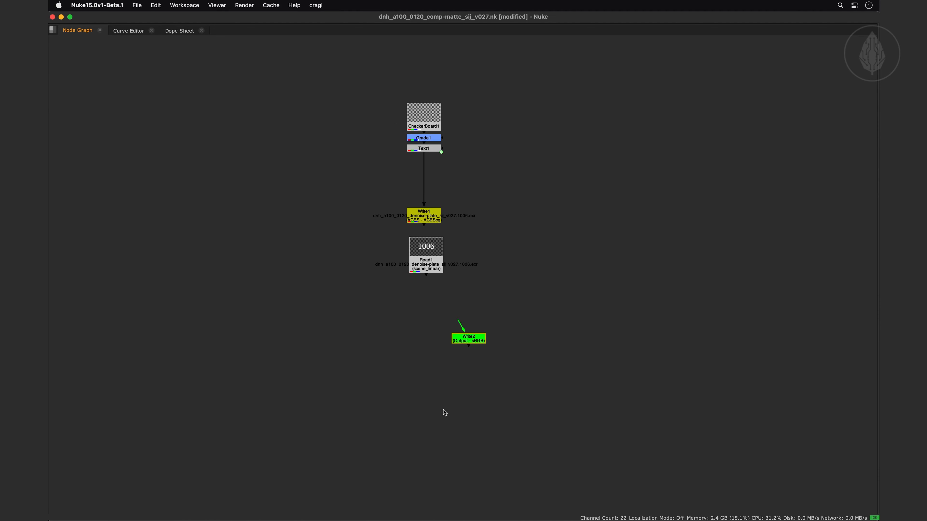
Open the Write2 properties, widen the window beside the nodes, and apply the comp output preset to Write2
double_click(463, 340)
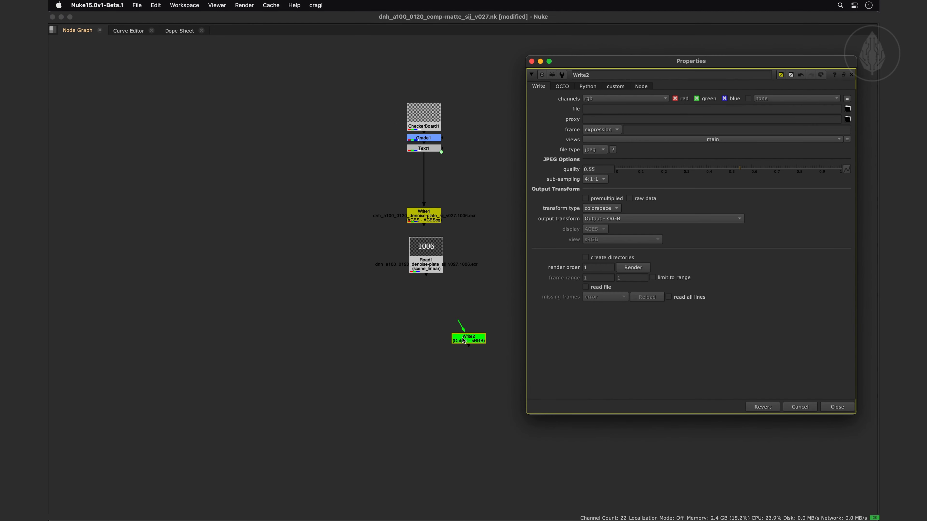
middle_click_drag(463, 340, 299, 361)
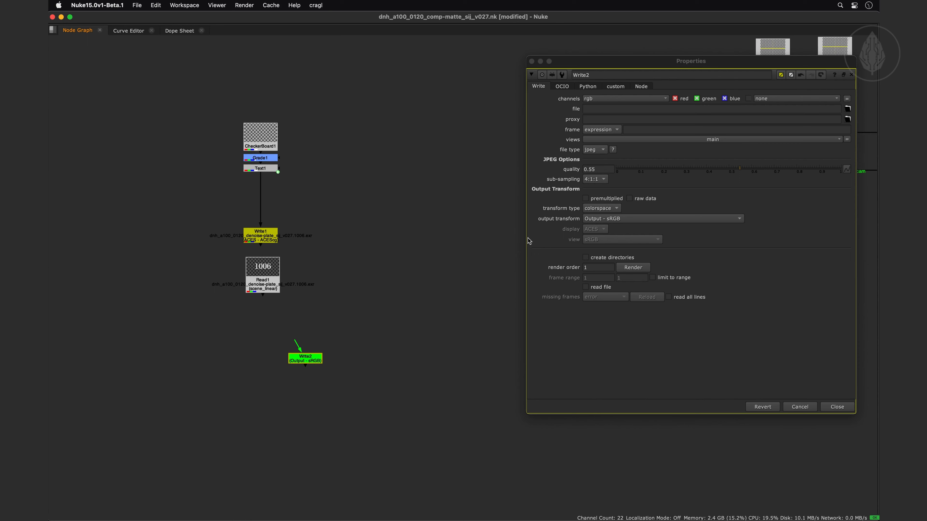
left_click_drag(529, 241, 359, 211)
left_click(299, 357)
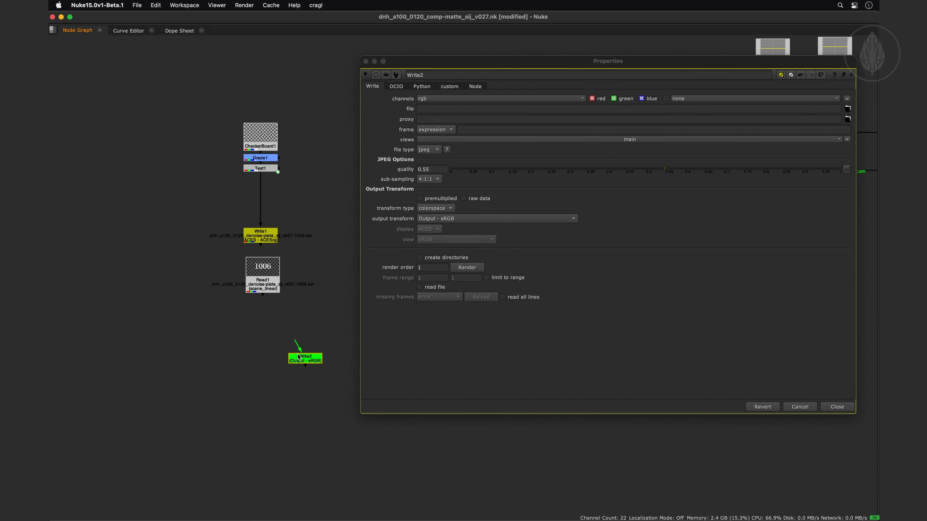
key("alt+w")
left_click(281, 343)
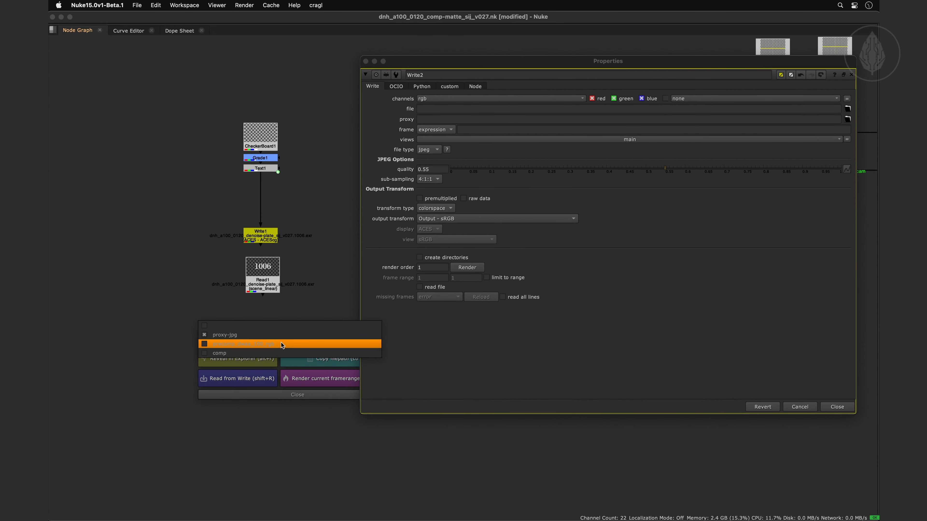
left_click(278, 352)
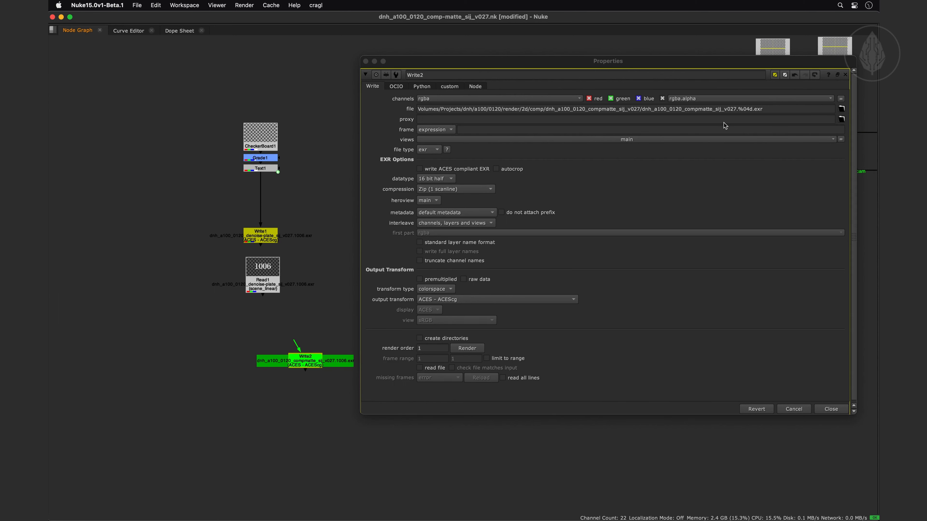
Examine the full file path filled in on Write2 and move the properties window clear of the node graph
left_click_drag(765, 112, 428, 109)
left_click(427, 109)
left_click_drag(430, 61, 467, 28)
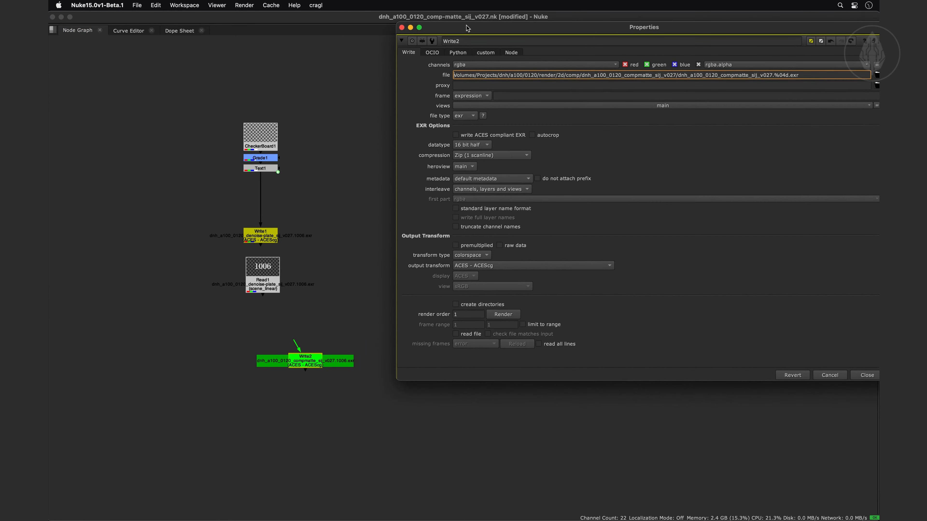
Apply the proxy-jpg output preset to the Write2 node
left_click(313, 358)
key("w")
left_click(290, 343)
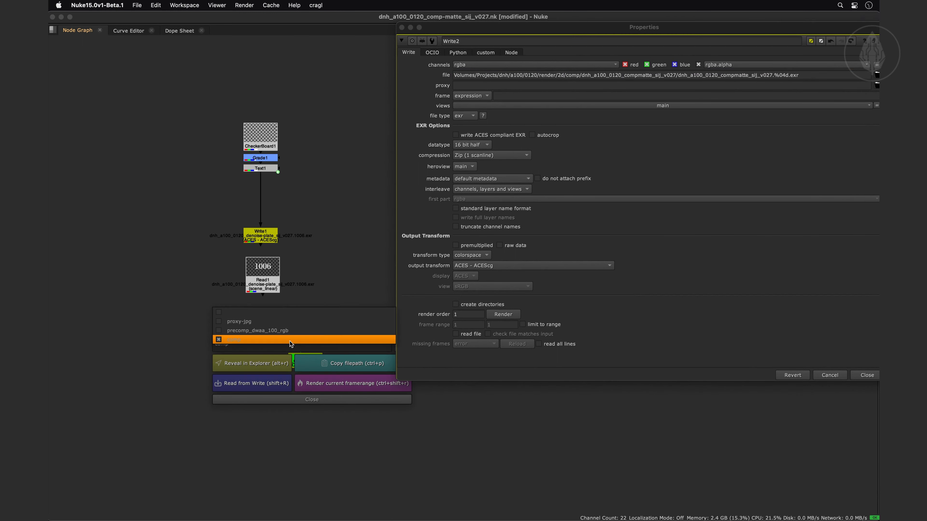
left_click(286, 331)
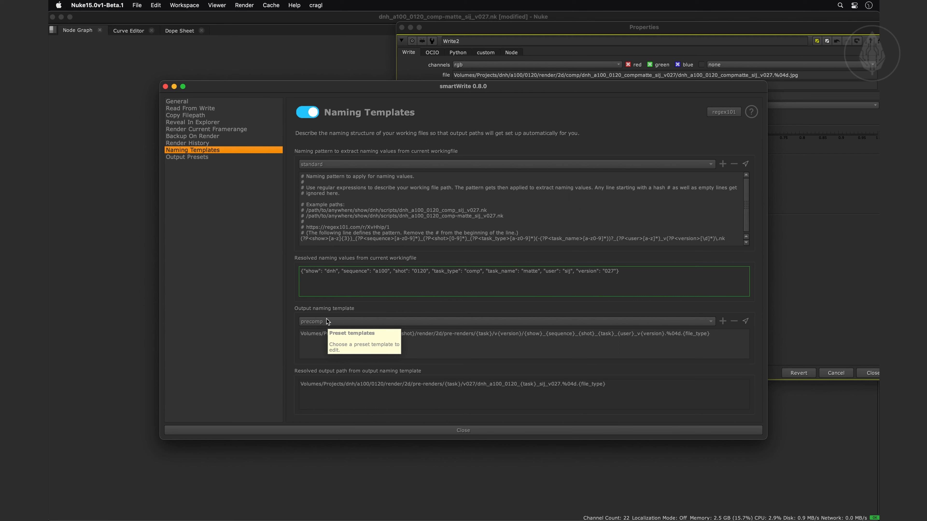
Compare the precomp template's {task} placeholder with the resolved task_name key, and check the naming template of the precomp_dwaa_100_rgb preset
left_click_drag(476, 334, 493, 334)
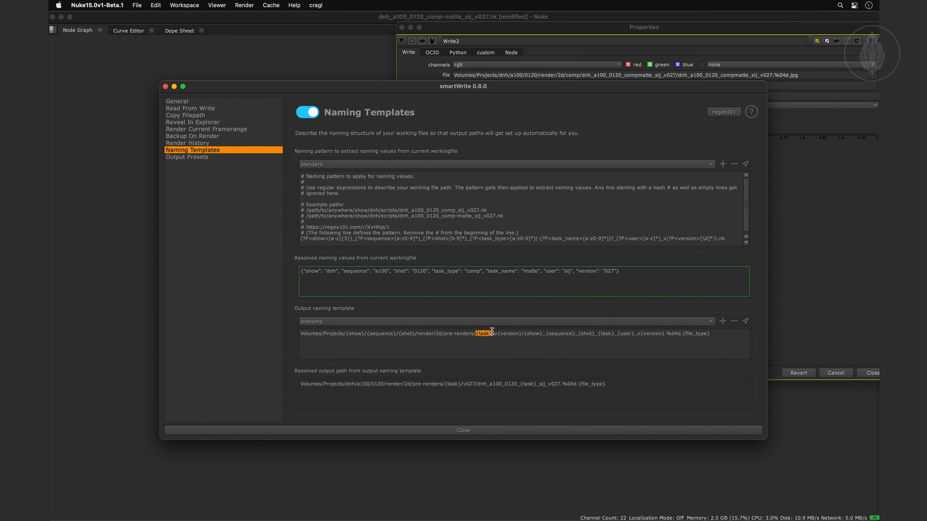
left_click_drag(435, 271, 515, 271)
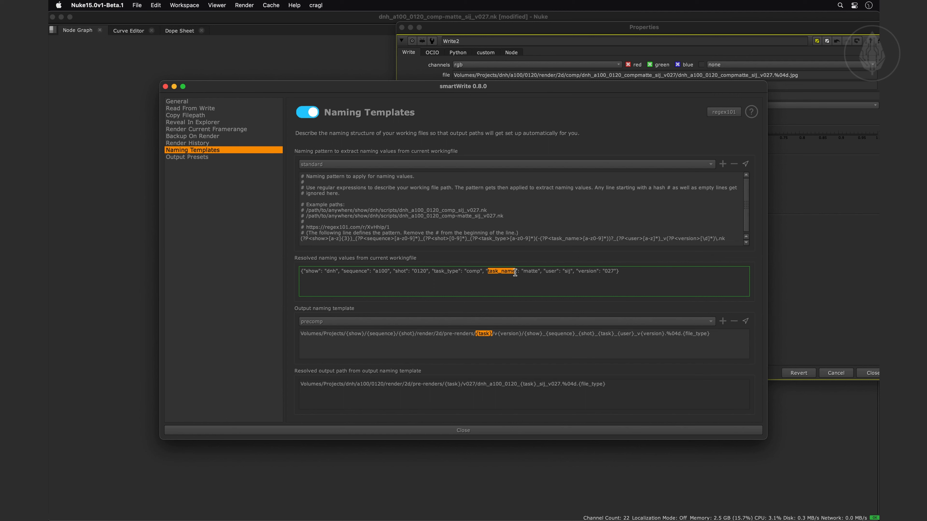
left_click(184, 157)
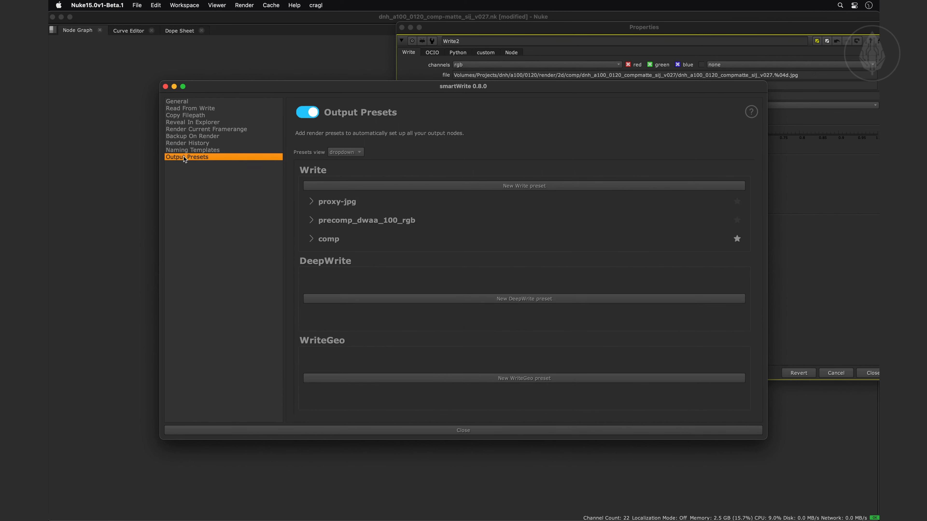
left_click(311, 220)
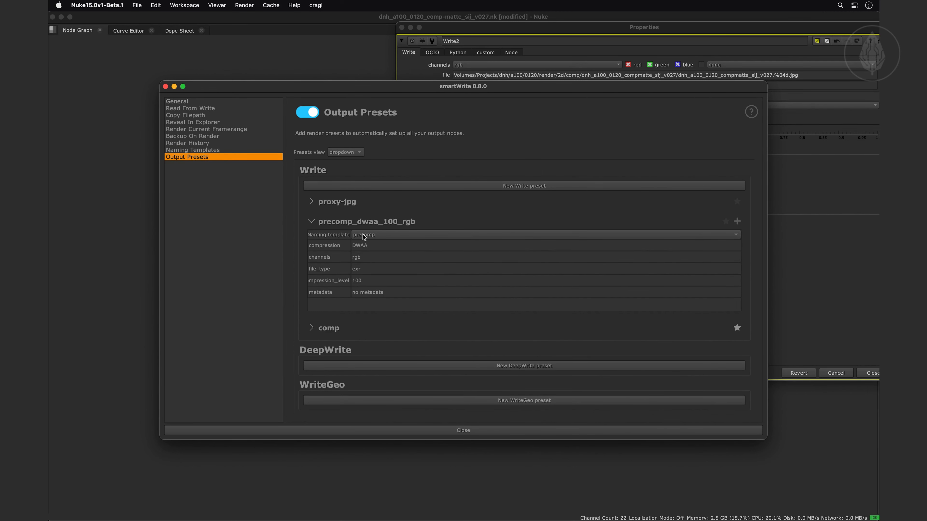
left_click(392, 430)
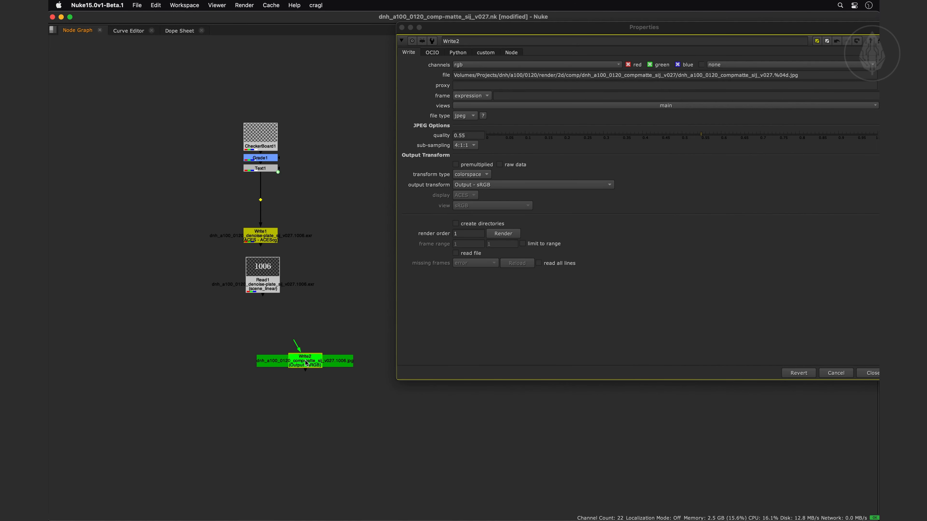
Apply the precomp_dwaa_100_rgb preset to Write2 and provide denoise-plate as the missing task value
key("ctrl+w")
left_click(301, 342)
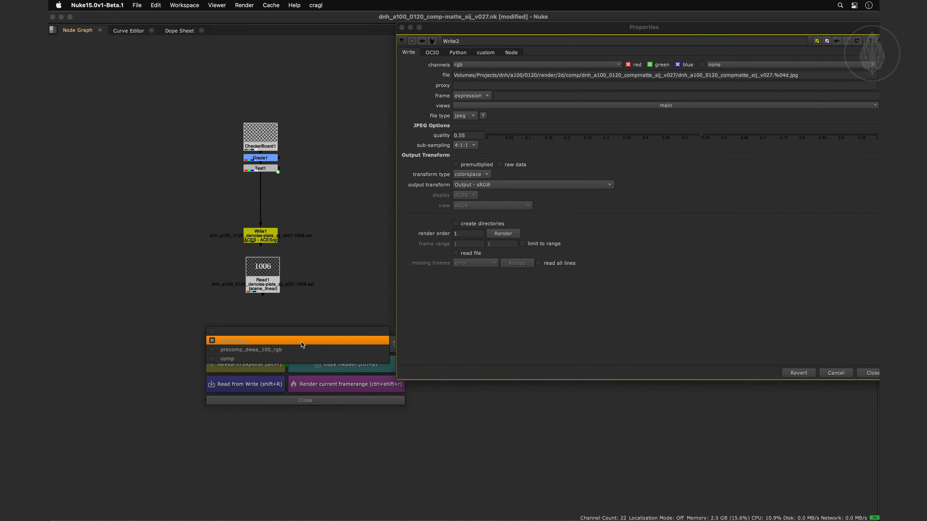
left_click(301, 349)
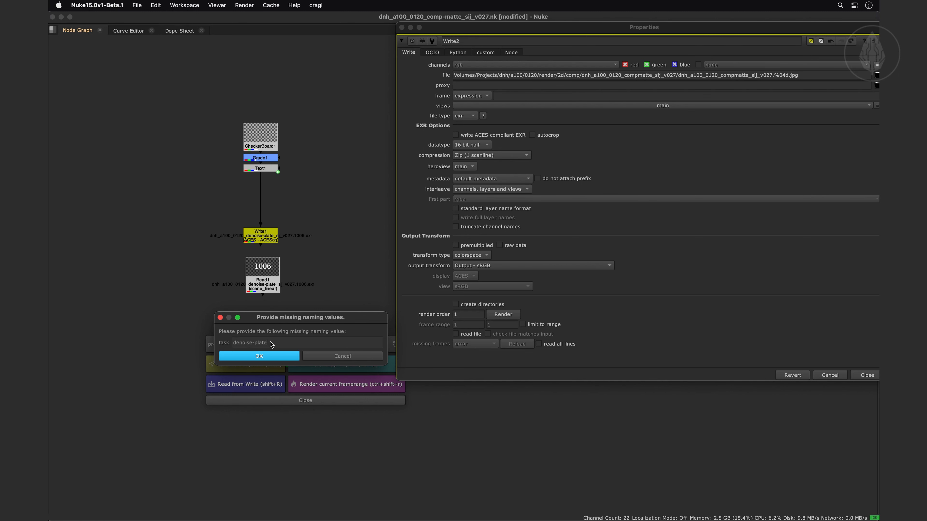
left_click(270, 356)
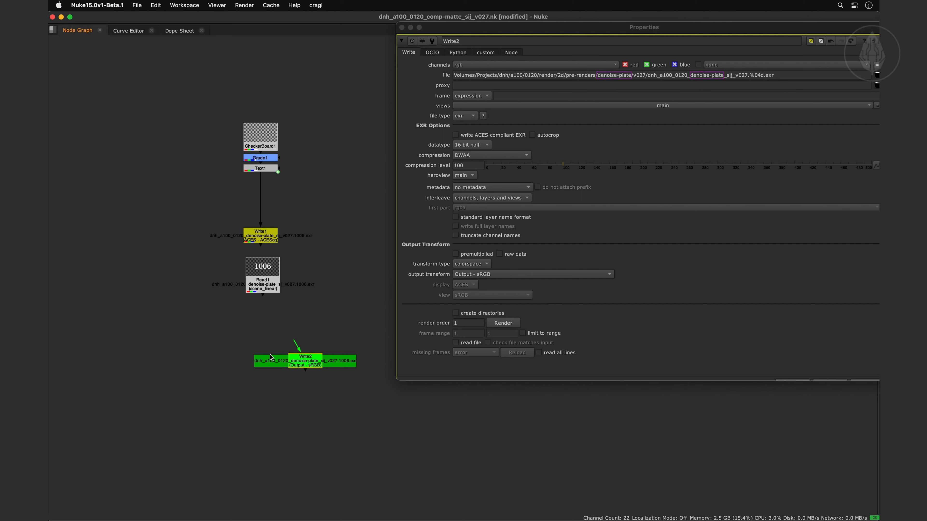
Reopen the output settings for Write2 and change the preset's task naming value to matte-car
key("alt+w")
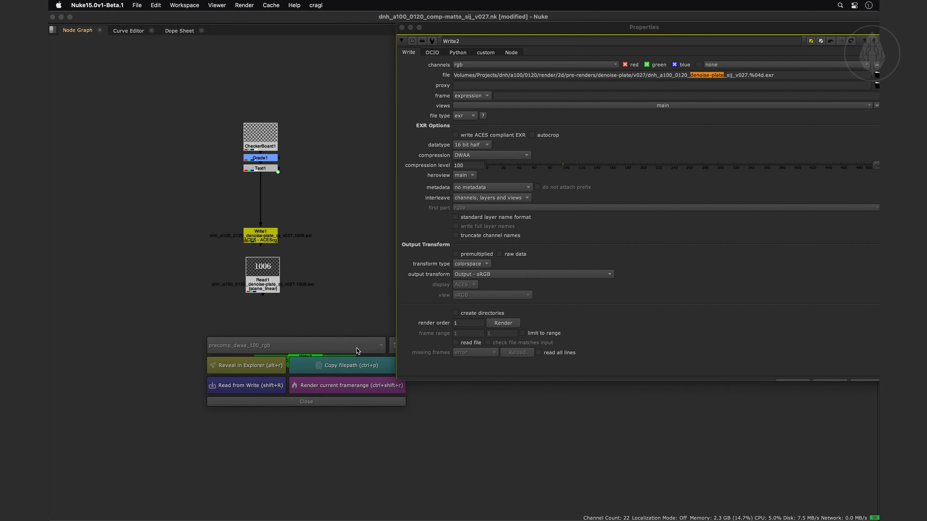
left_click(393, 345)
type("m")
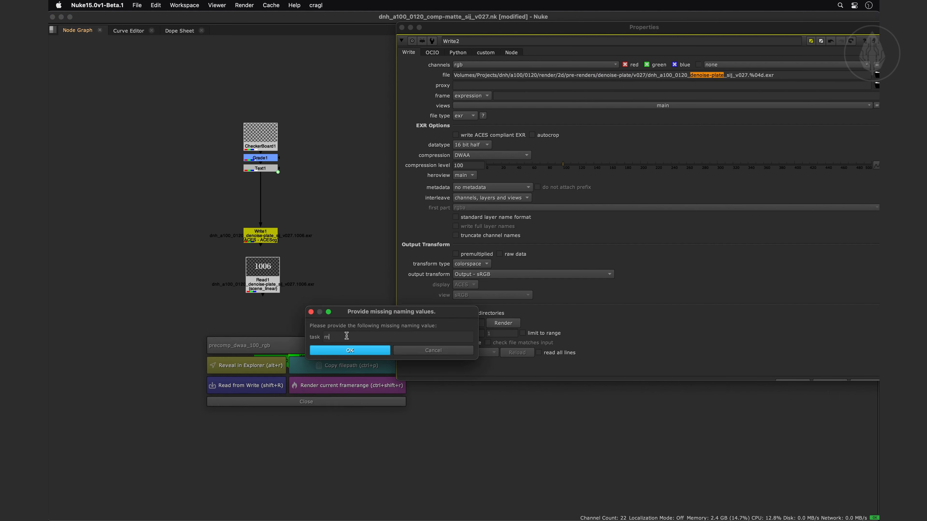
type("atte-ca")
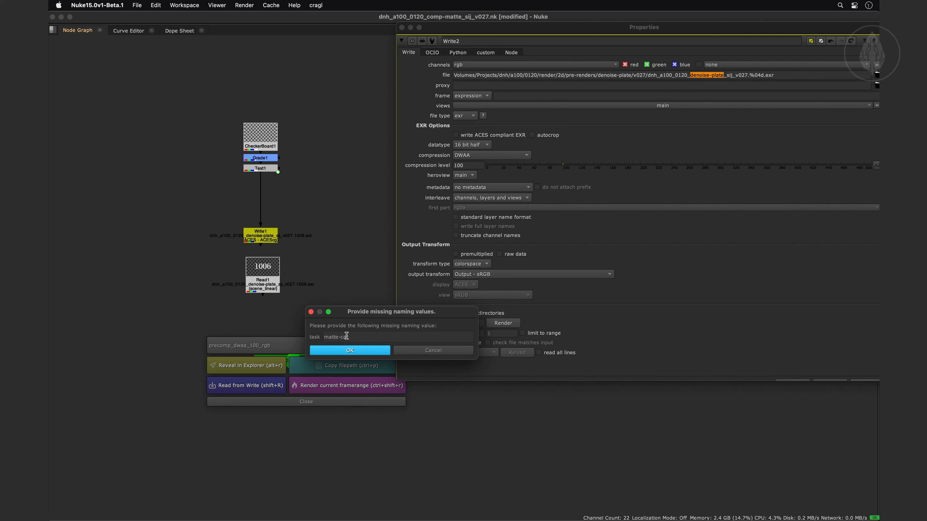
type("r")
left_click(365, 349)
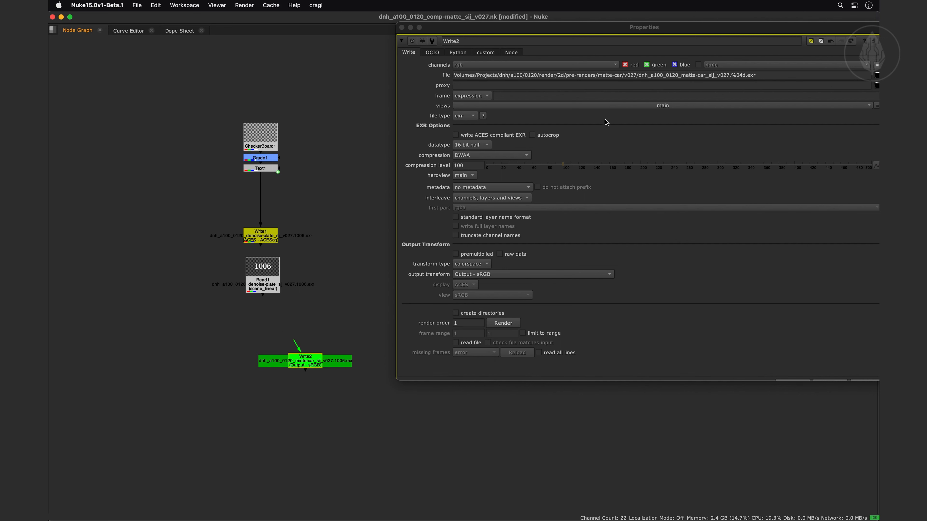
Check where matte-car is used in the Write2 file path, then close the node's properties
left_click_drag(598, 75, 623, 75)
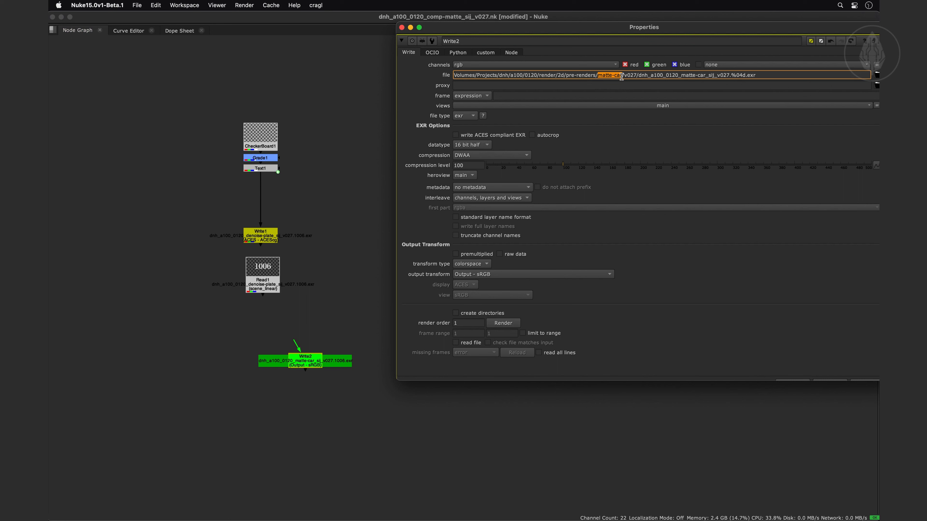
left_click(681, 75)
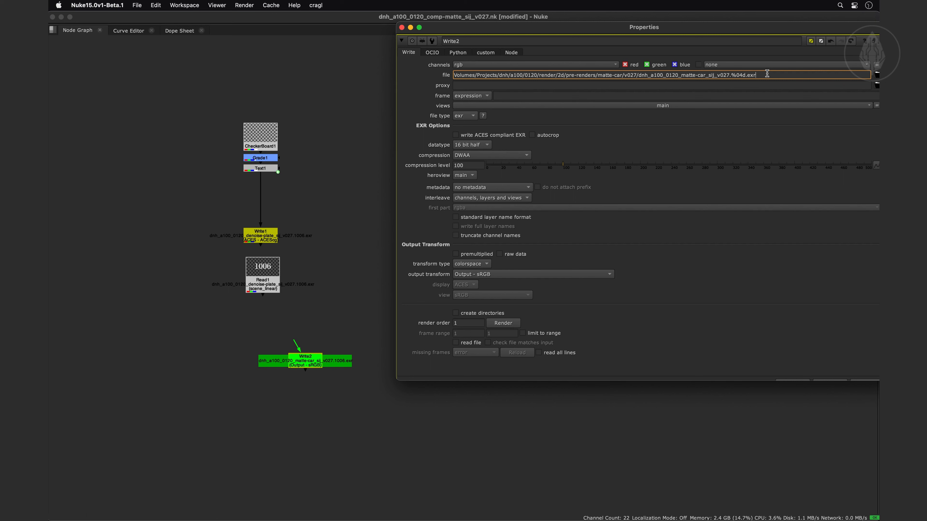
left_click(402, 27)
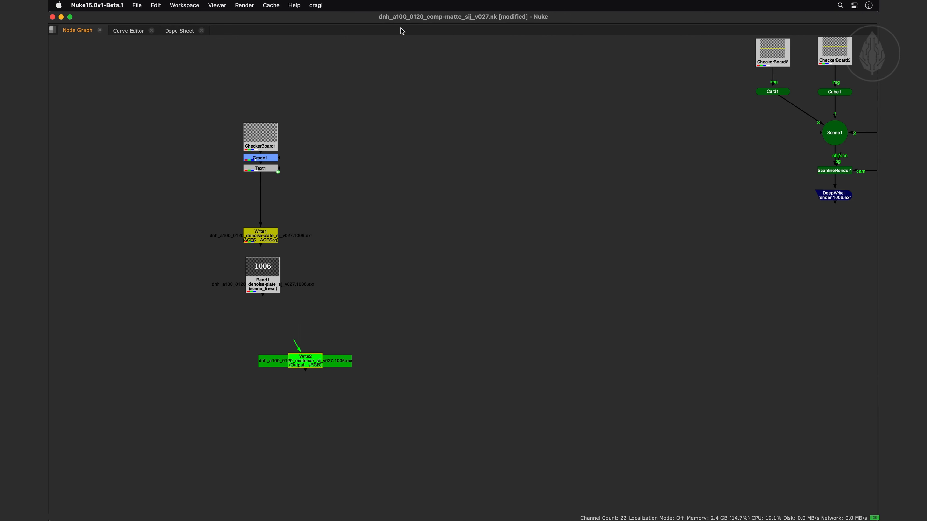
Open the general smartWrite settings and highlight the data root path to examine it
key("super+less")
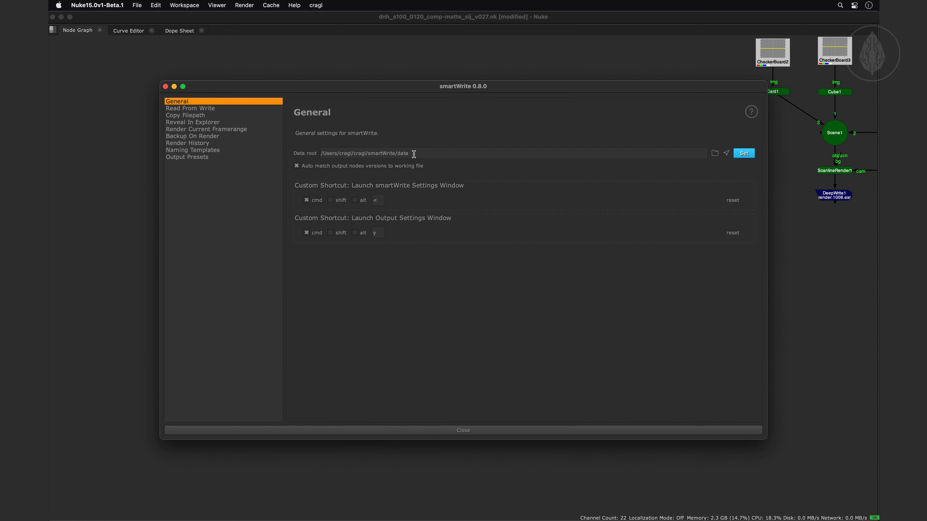
left_click_drag(412, 154, 313, 153)
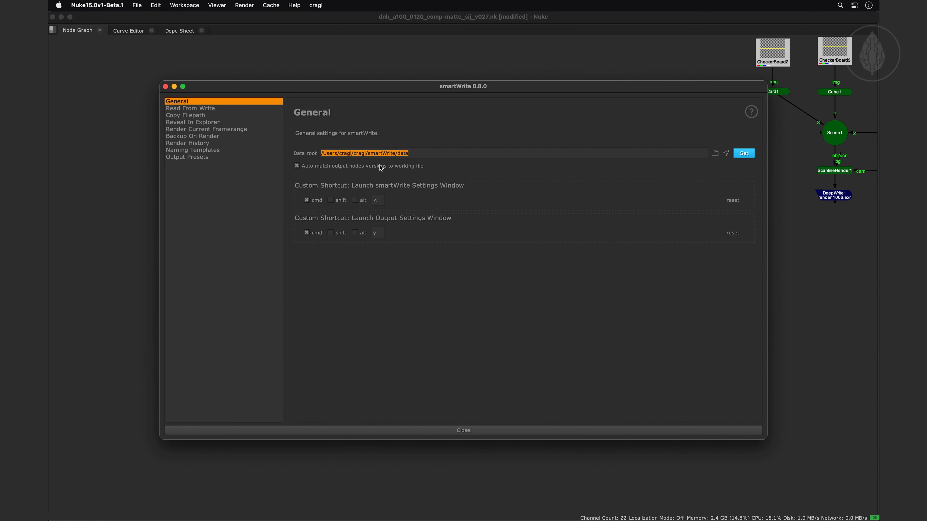